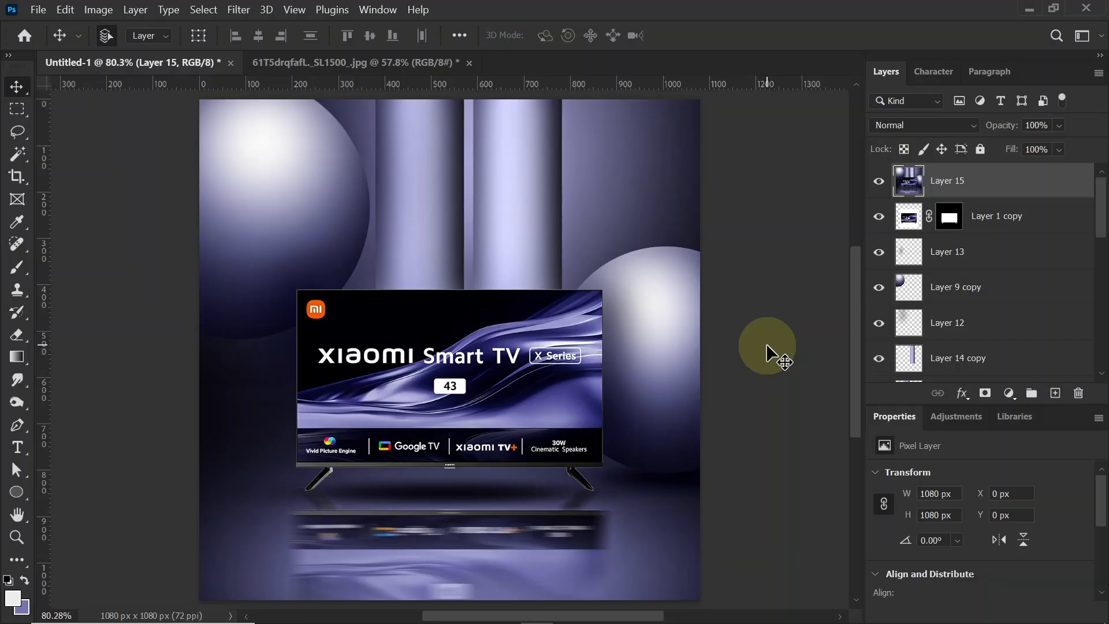
Step: Create a new 1080 x 1080 px document at 72 pixels/inch named Promo ads
click(38, 9)
click(47, 24)
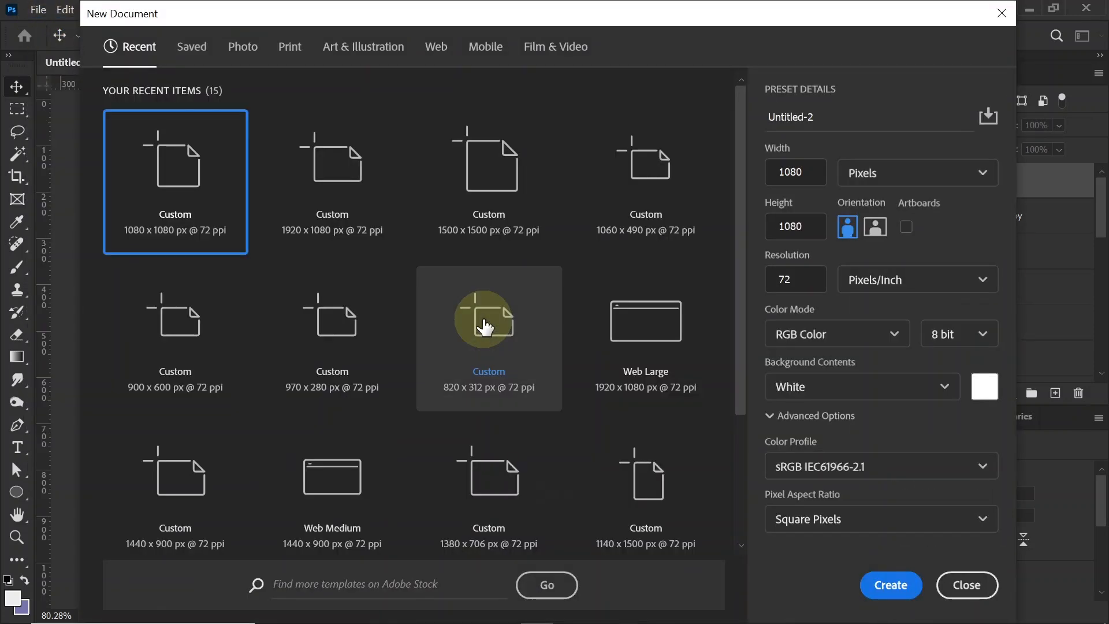
click(803, 170)
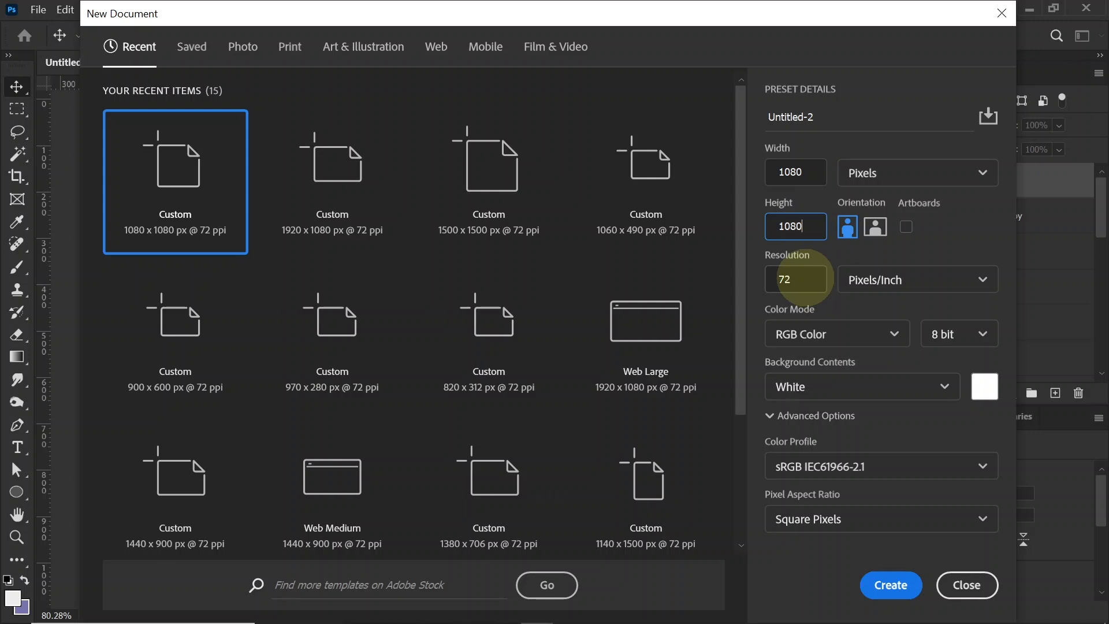
drag(814, 119, 760, 119)
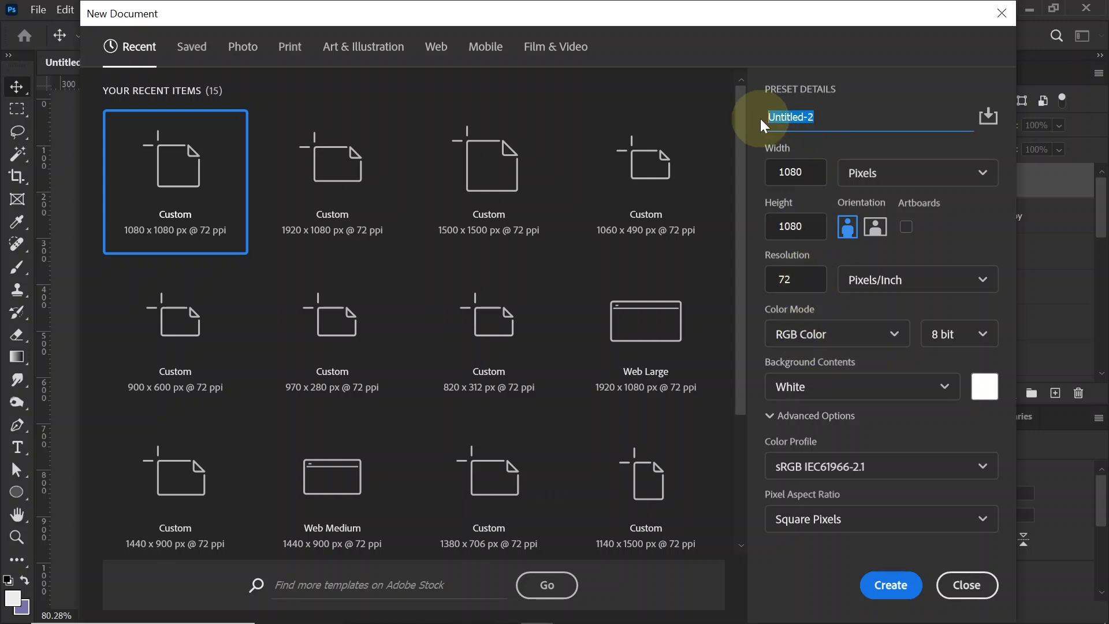
text(Promo ads)
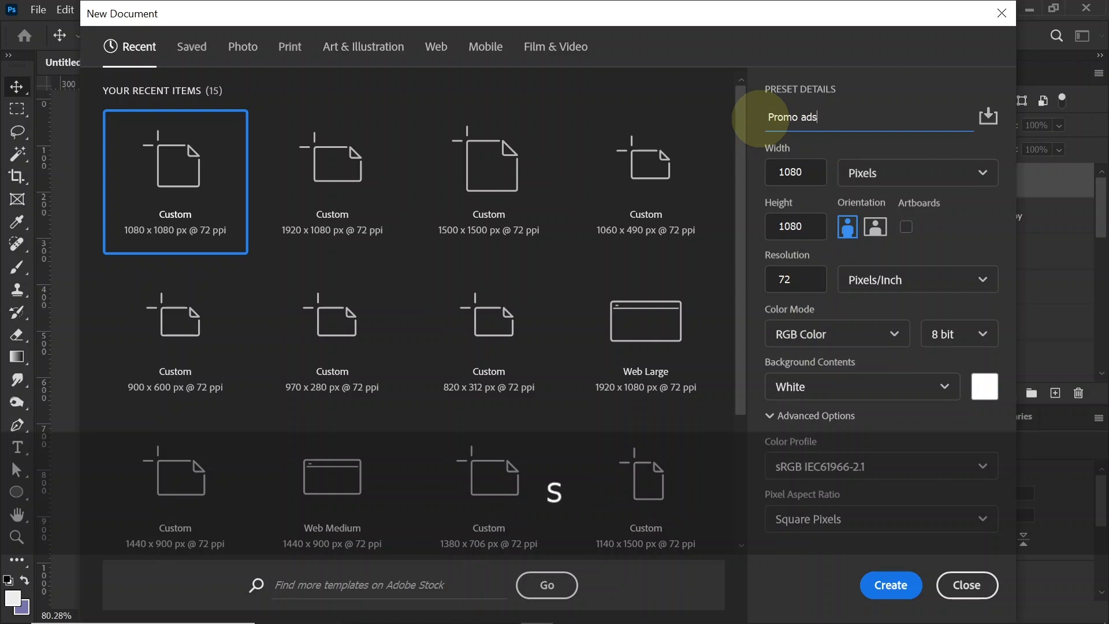
click(894, 584)
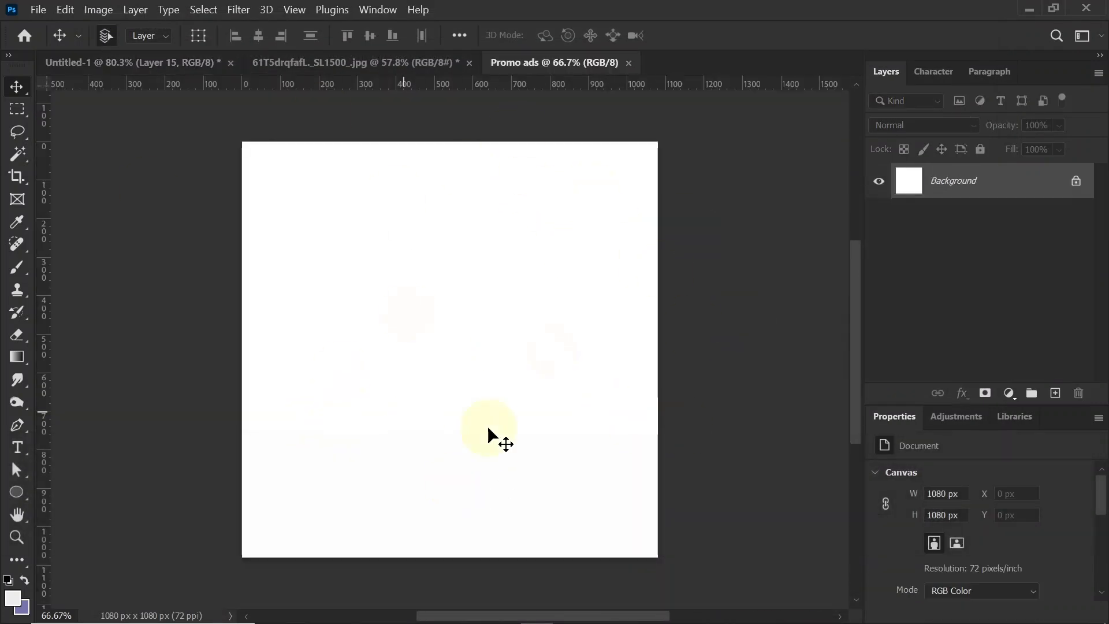
Step: Select the white background around the TV in the 61T5drqfafL._SL1500_.jpg document with the Magic Wand at tolerance 32
click(351, 64)
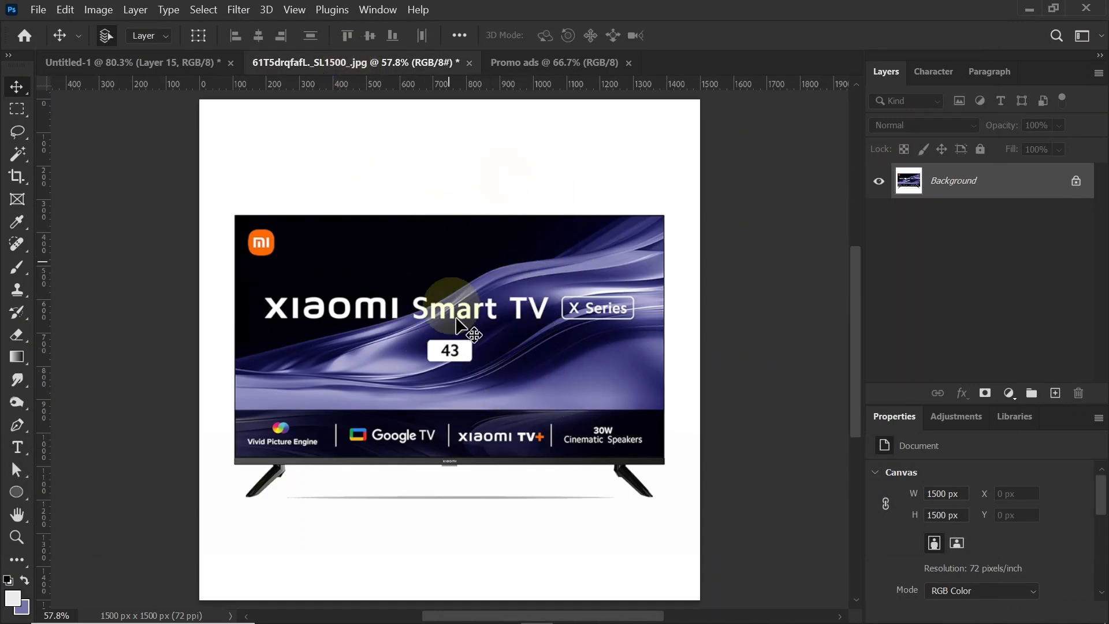
click(17, 155)
click(88, 185)
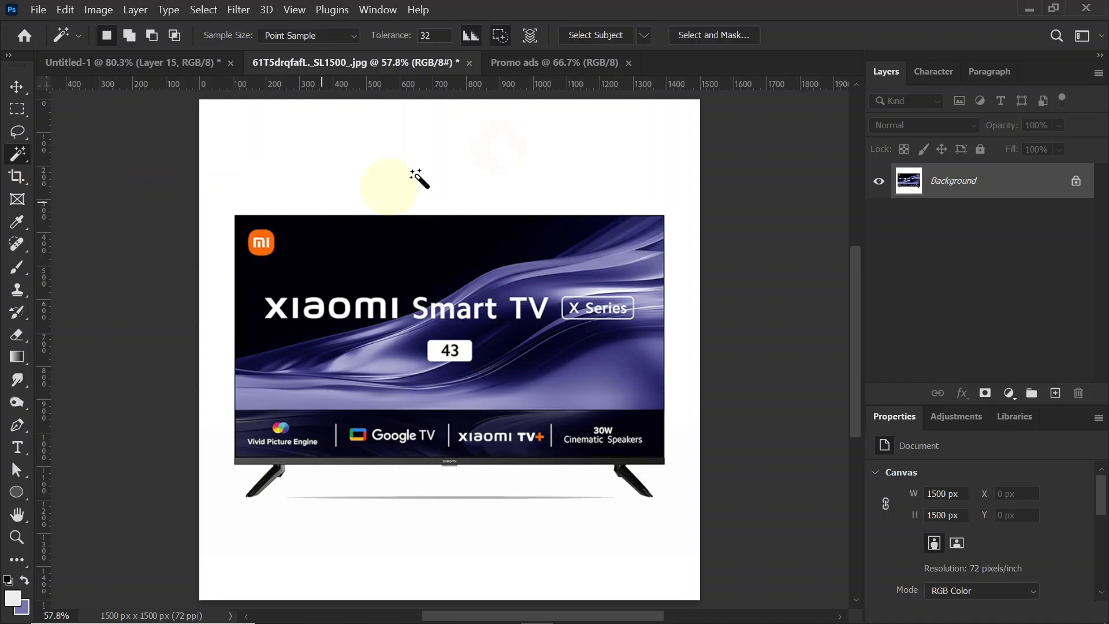
click(454, 155)
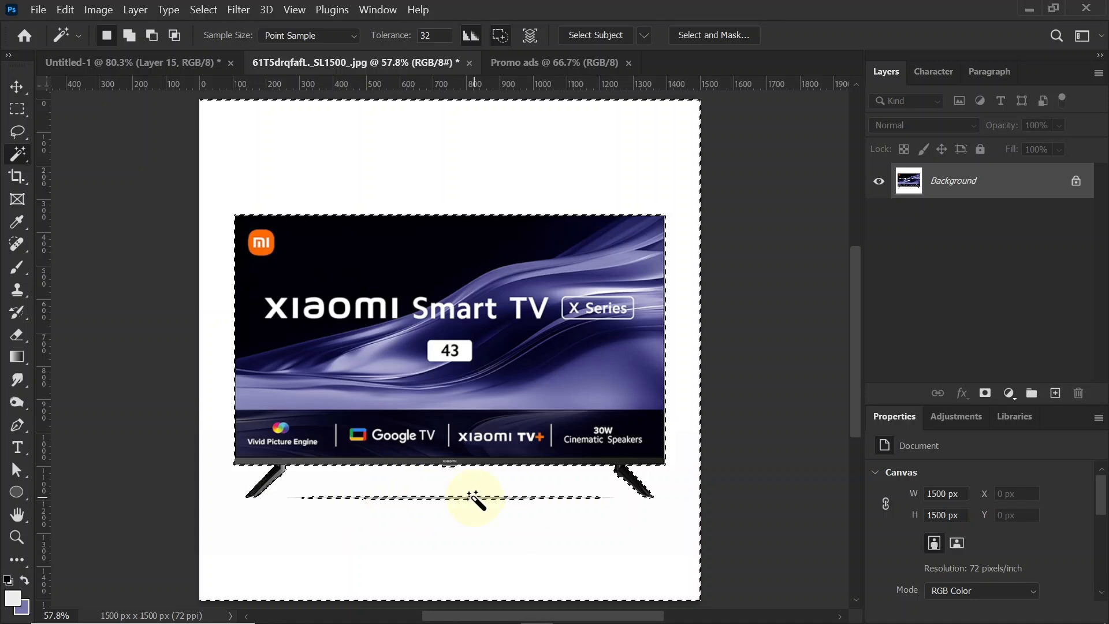
Step: Add the thin shadow line between the TV's legs to the selection with the Rectangular Marquee tool
click(14, 113)
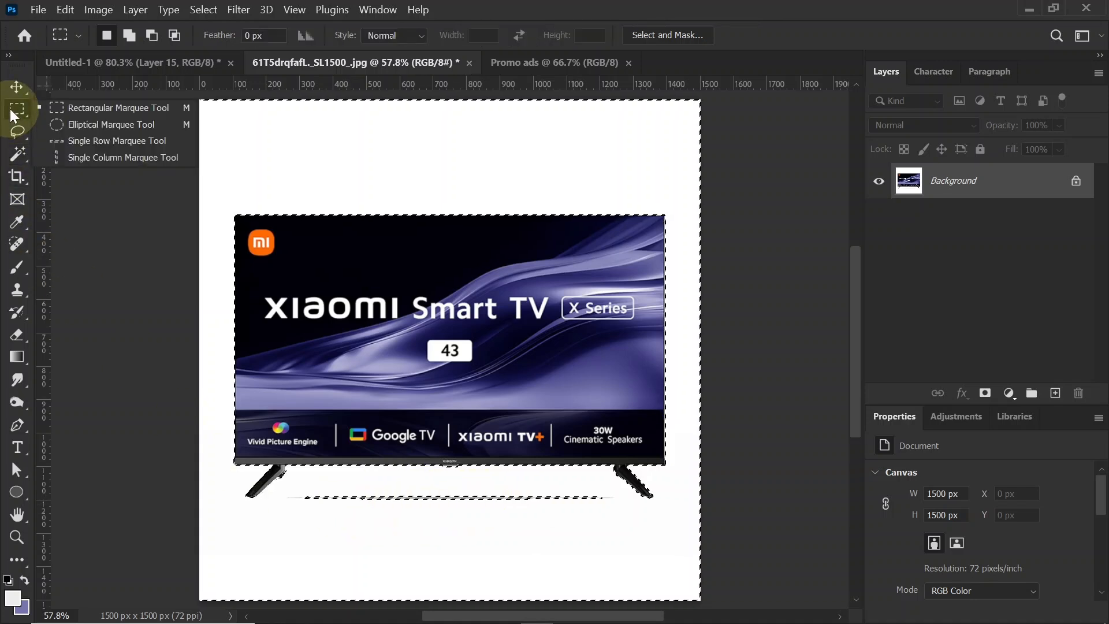
click(112, 112)
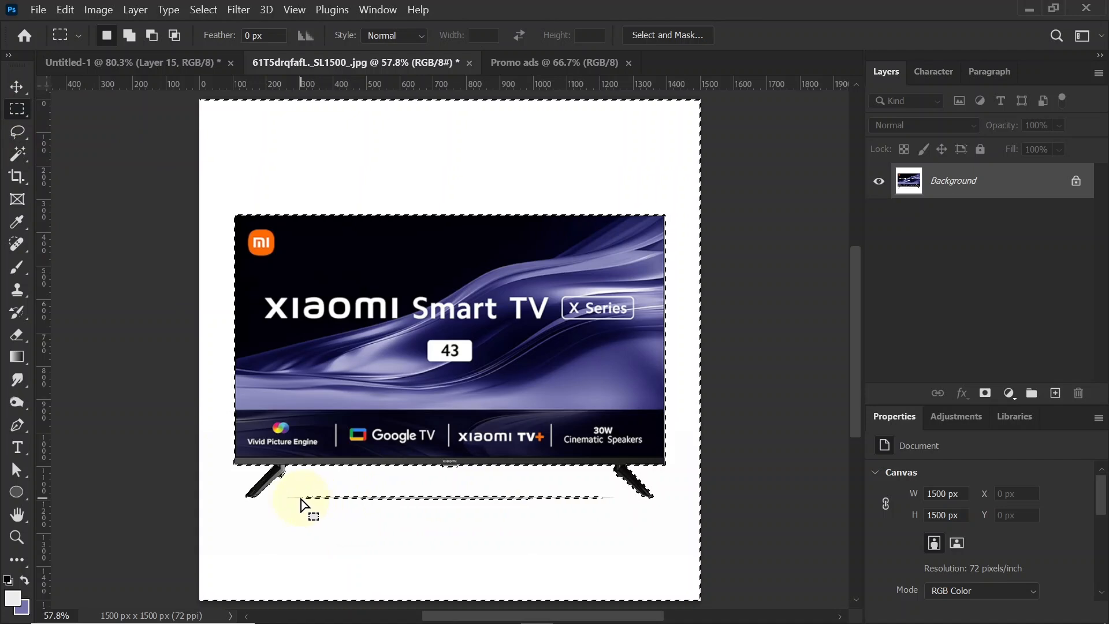
key(shift)
drag(282, 489, 614, 515)
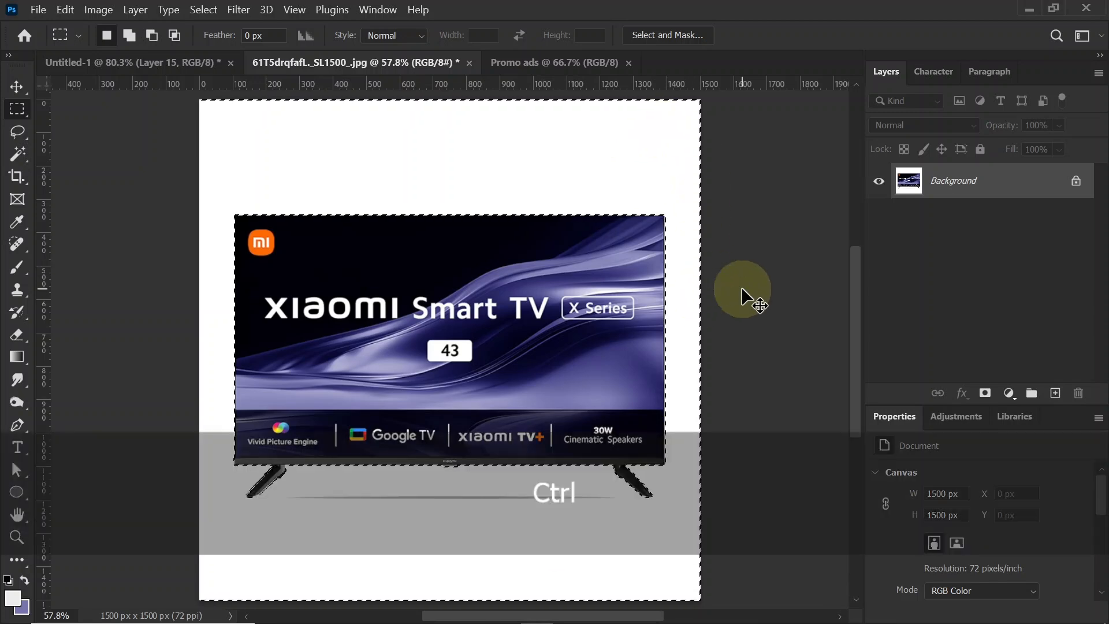
Step: Invert the selection to mask out everything except the TV, and convert the masked layer to a smart object
key(shift+ctrl+i)
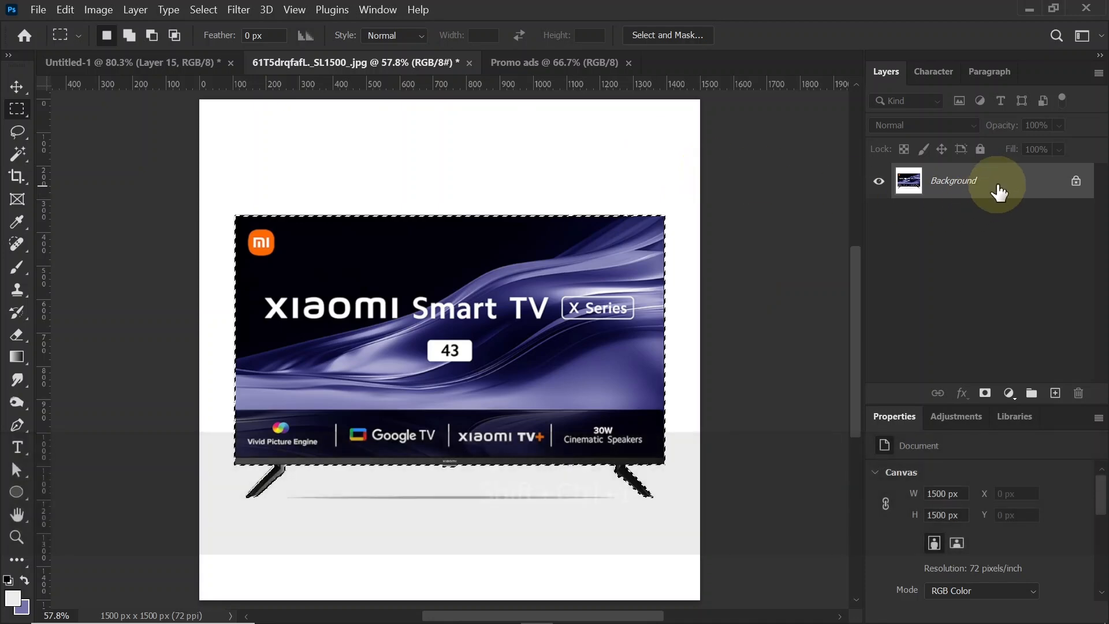
click(985, 395)
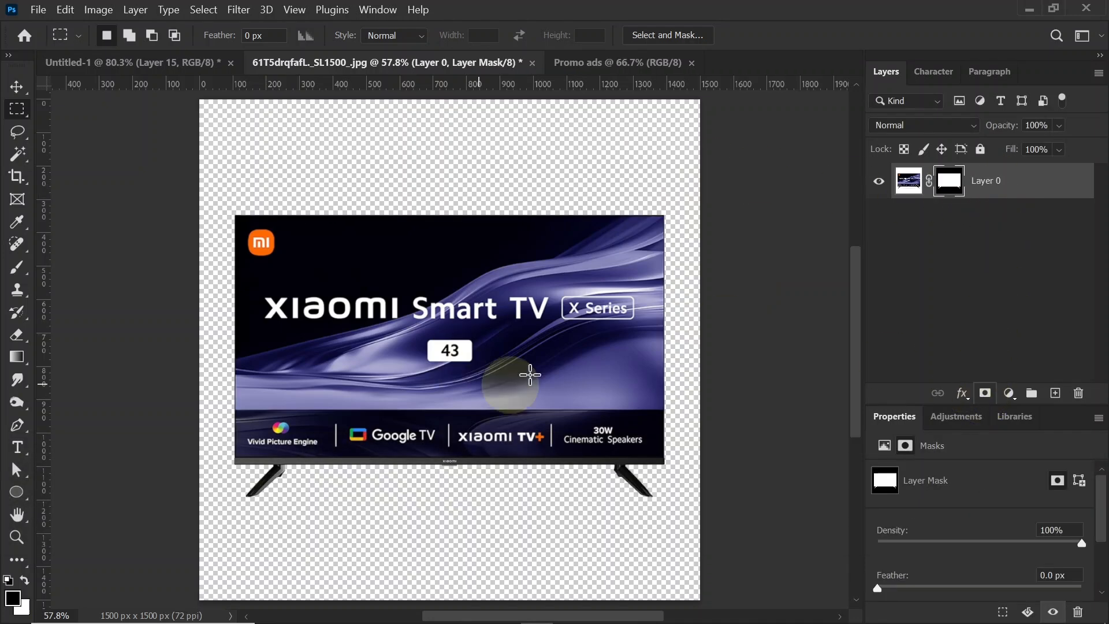
right_click(1019, 183)
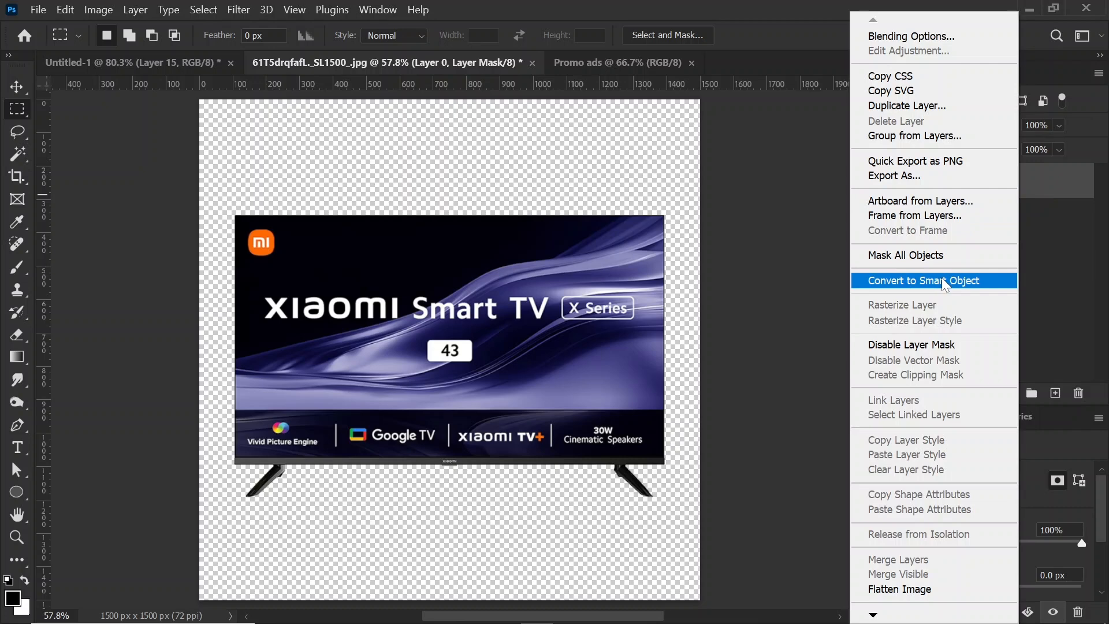
click(943, 281)
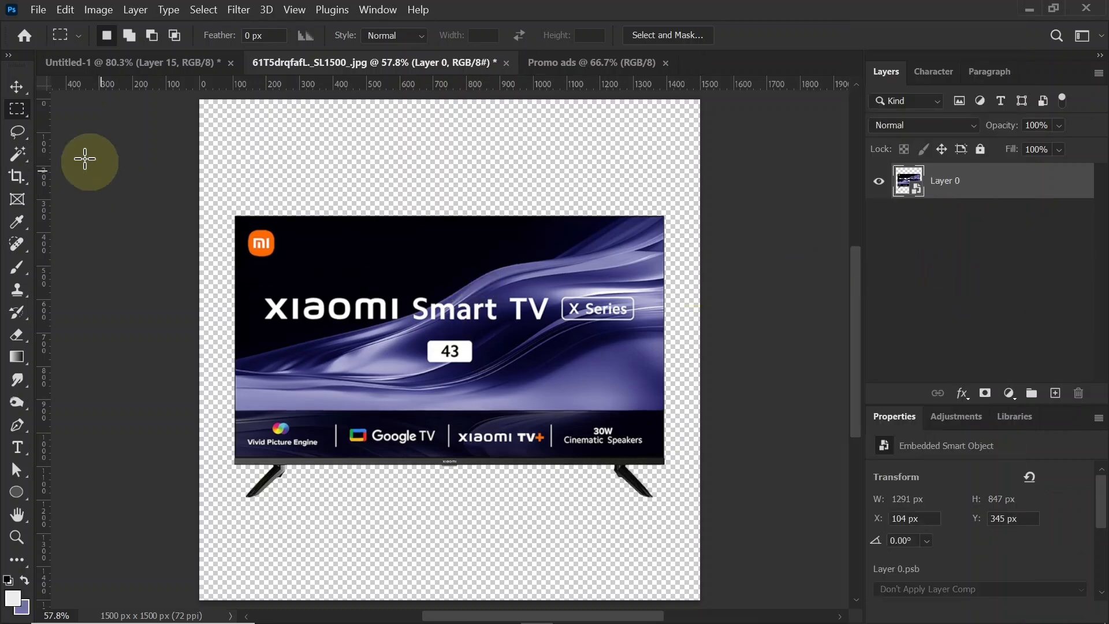
Step: Copy the TV layer into the Promo ads document and scale it to about 798 x 524 px, centred horizontally slightly below the middle
click(17, 86)
drag(559, 254, 522, 244)
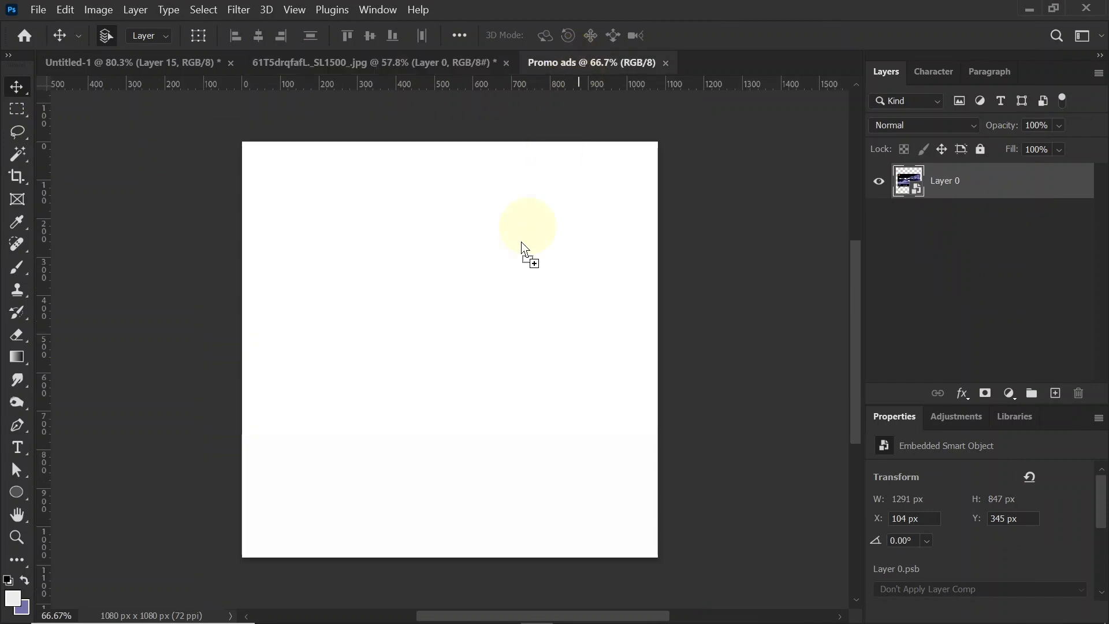
drag(497, 346, 494, 341)
key(ctrl+t)
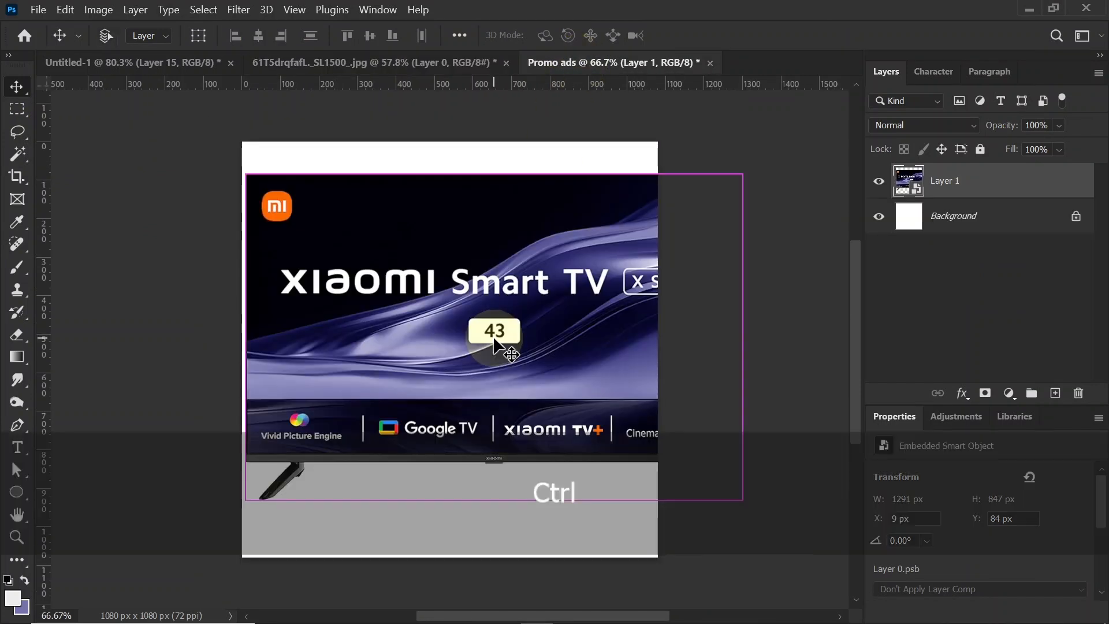
drag(735, 336, 532, 369)
key(Return)
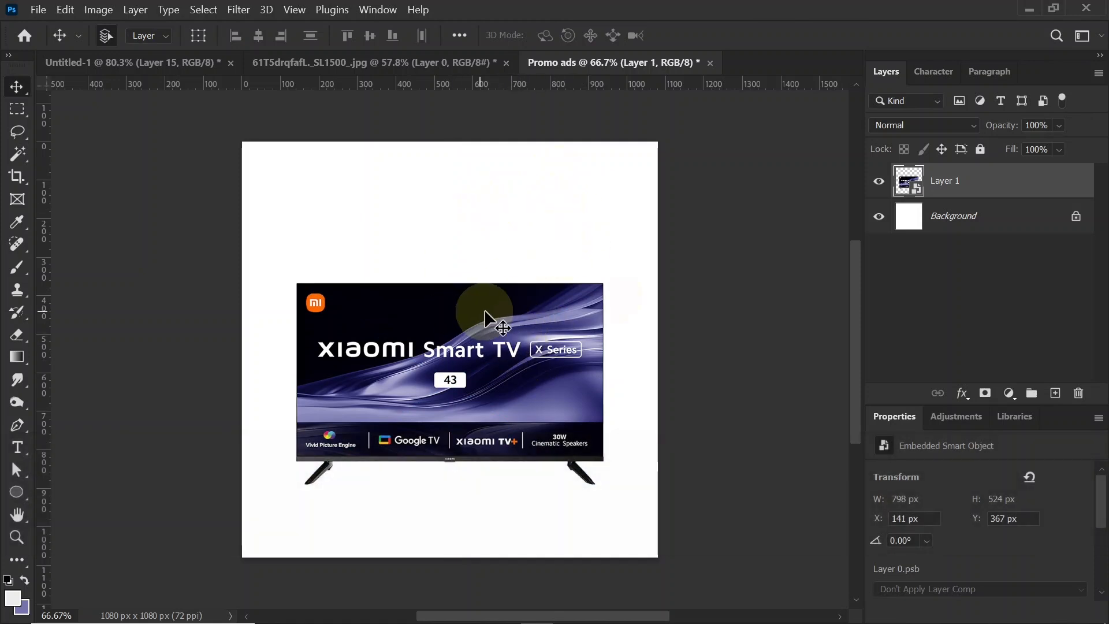
Step: Add a solid colour fill layer directly above the background in very dark navy #02020f
click(994, 223)
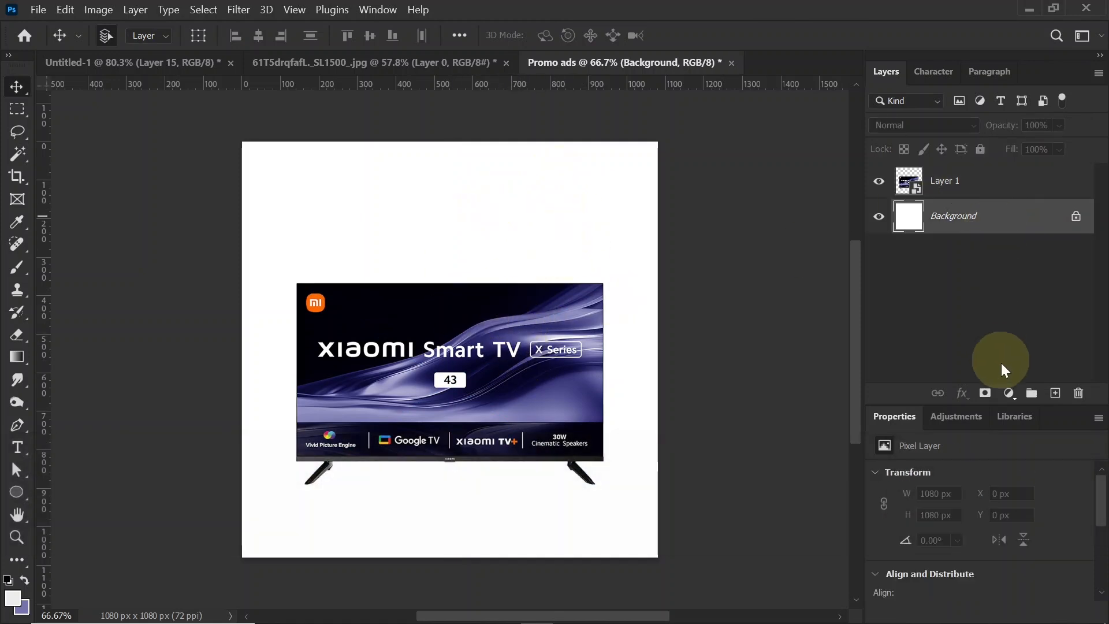
click(1009, 393)
click(1007, 82)
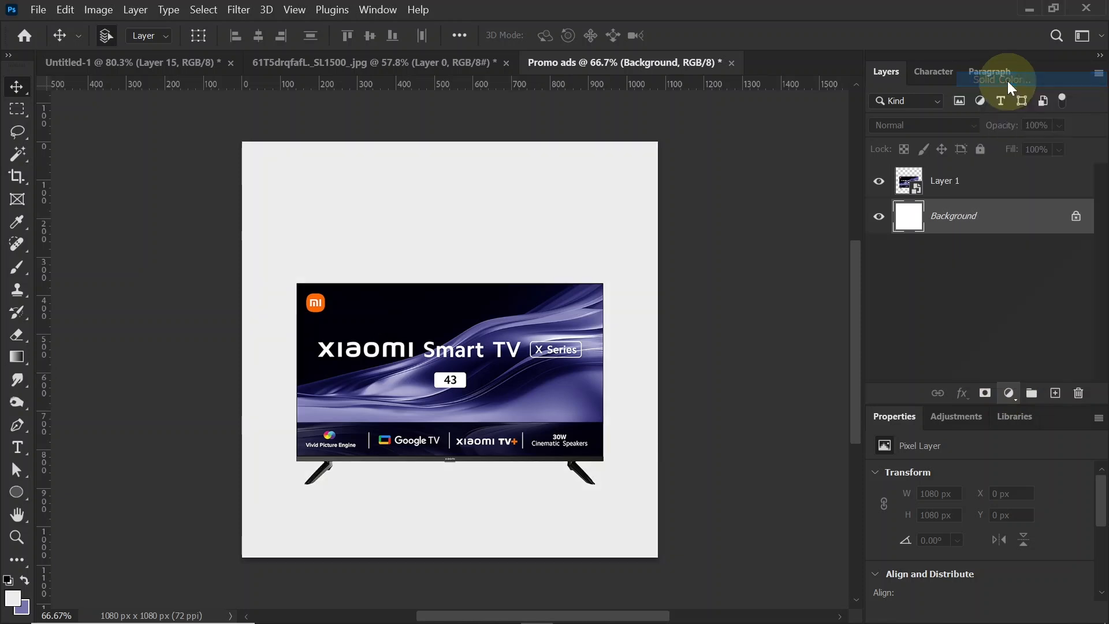
click(436, 319)
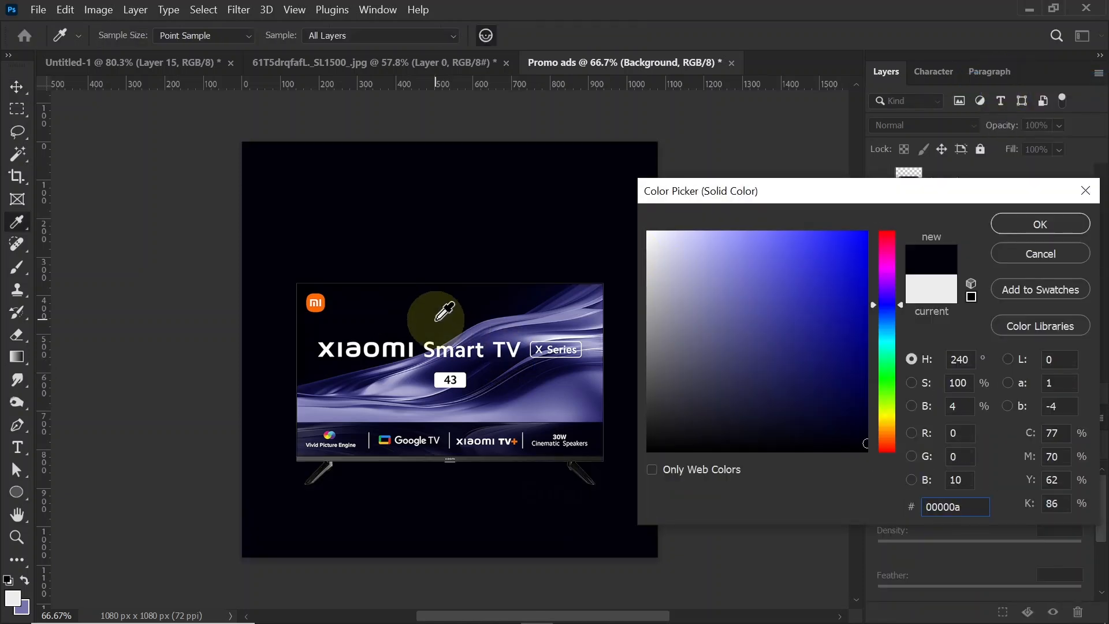
click(522, 375)
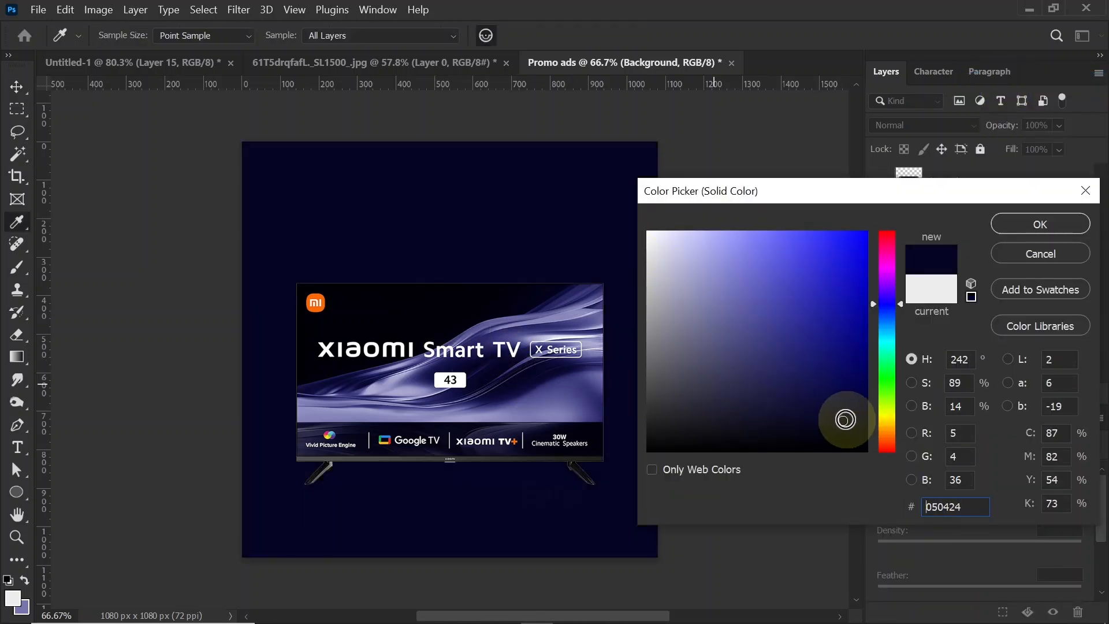
drag(843, 425, 843, 440)
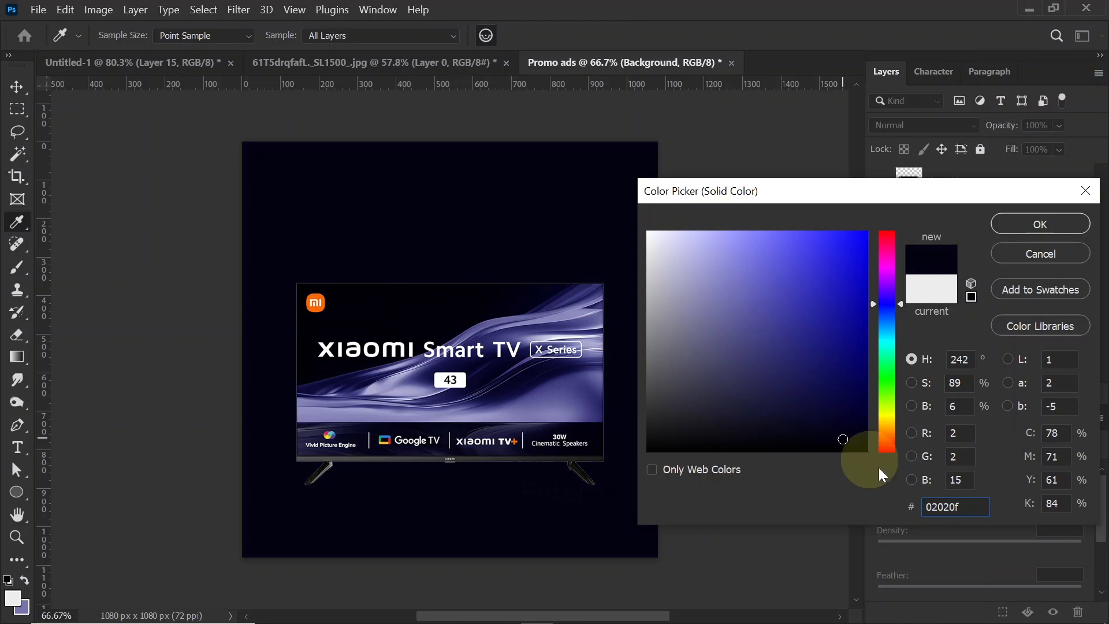
click(971, 511)
click(1064, 220)
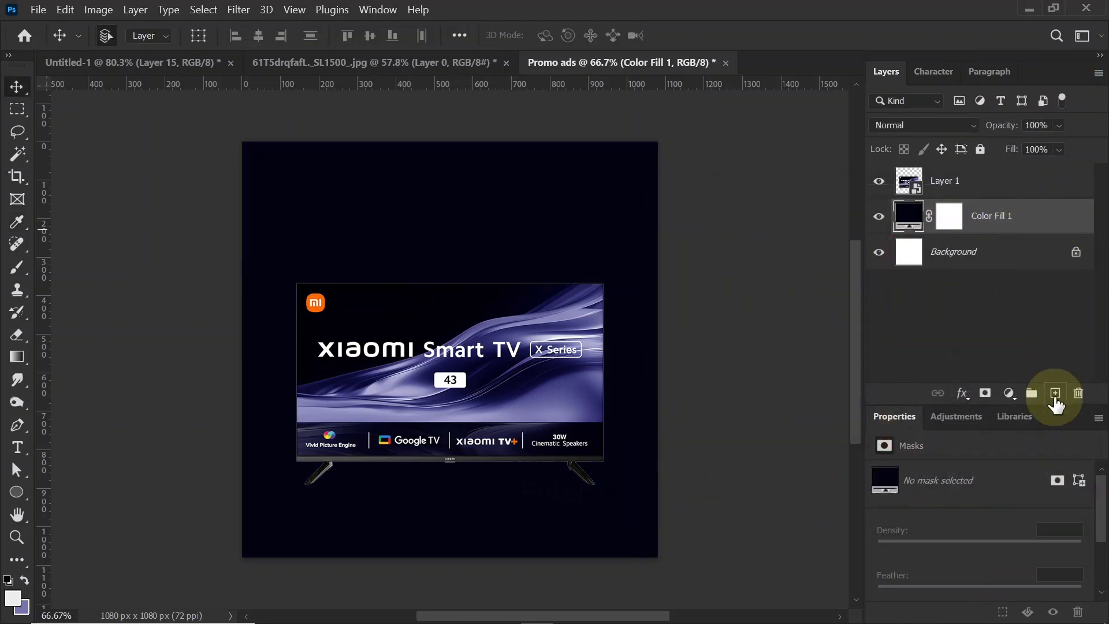
Step: Add a new empty layer above the dark colour fill and enlarge the soft round brush to 1200 px
click(1055, 394)
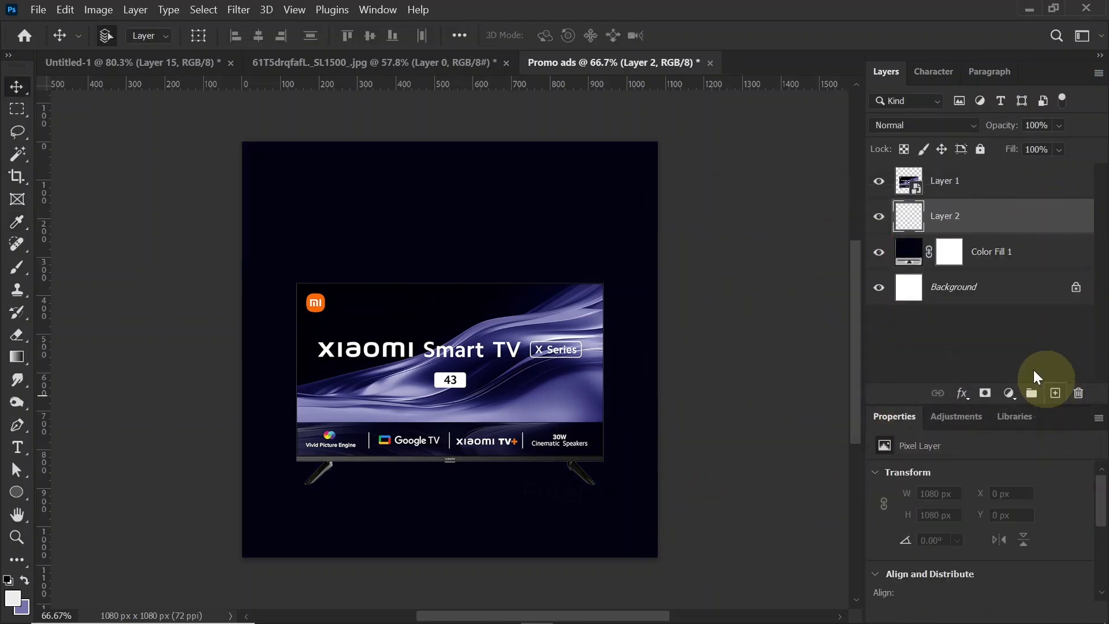
click(17, 268)
click(119, 34)
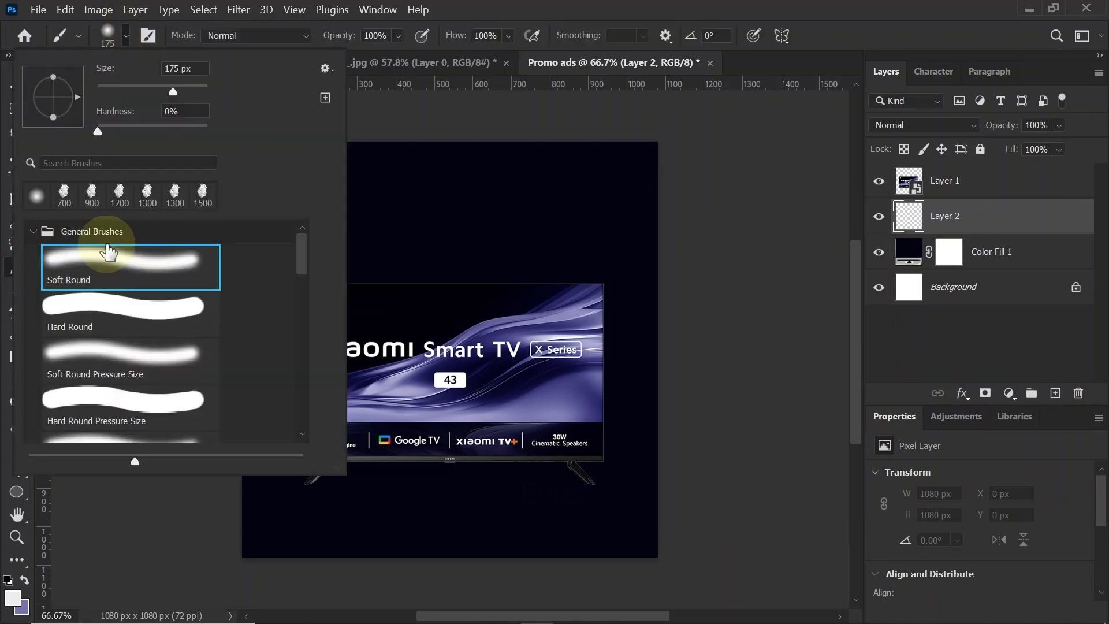
click(126, 35)
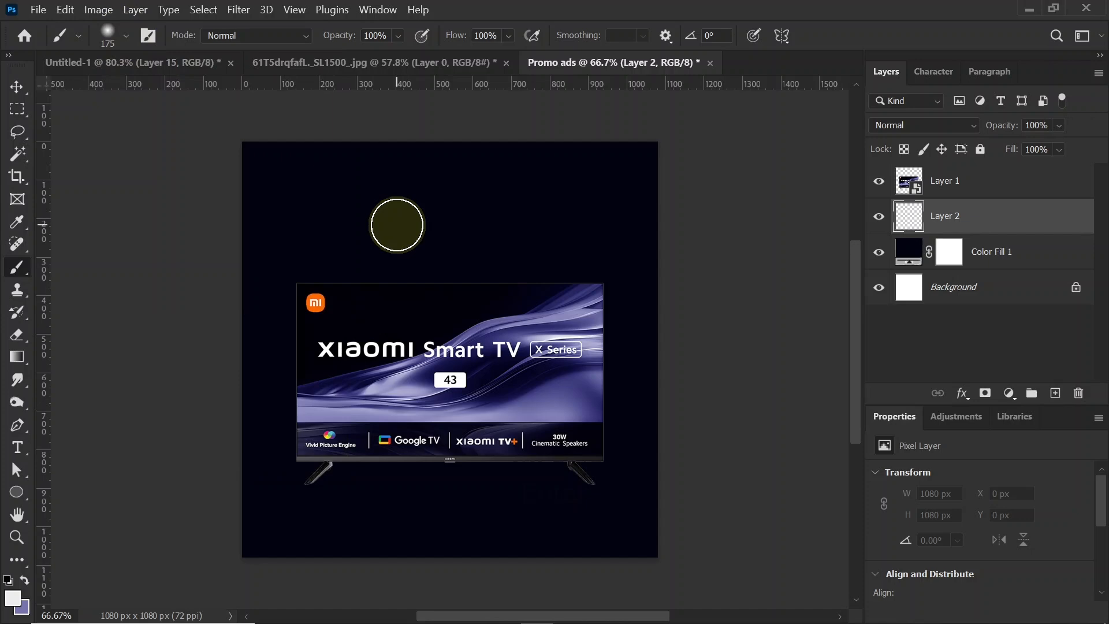
key(bracketright)
key(bracketright)
key(bracketright)
key(bracketright)
key(bracketright)
key(bracketright)
key(bracketright)
key(bracketright)
key(bracketright)
key(bracketright)
key(bracketright)
key(bracketright)
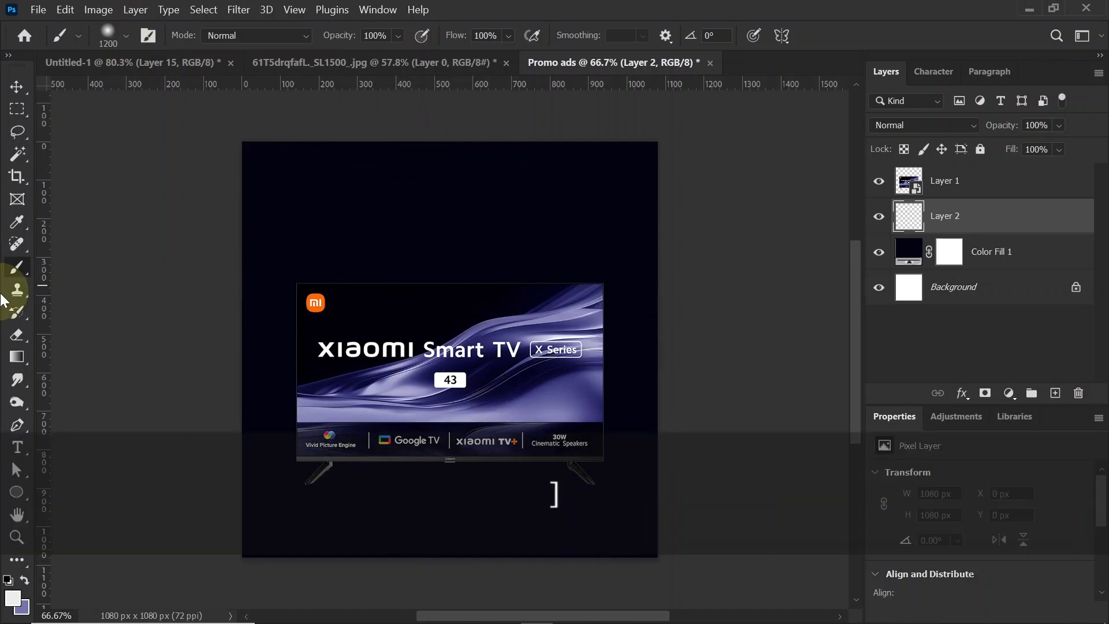
Step: Set the foreground colour to light violet #a5a6d5 and paint a soft glow below the TV on the new layer
click(14, 600)
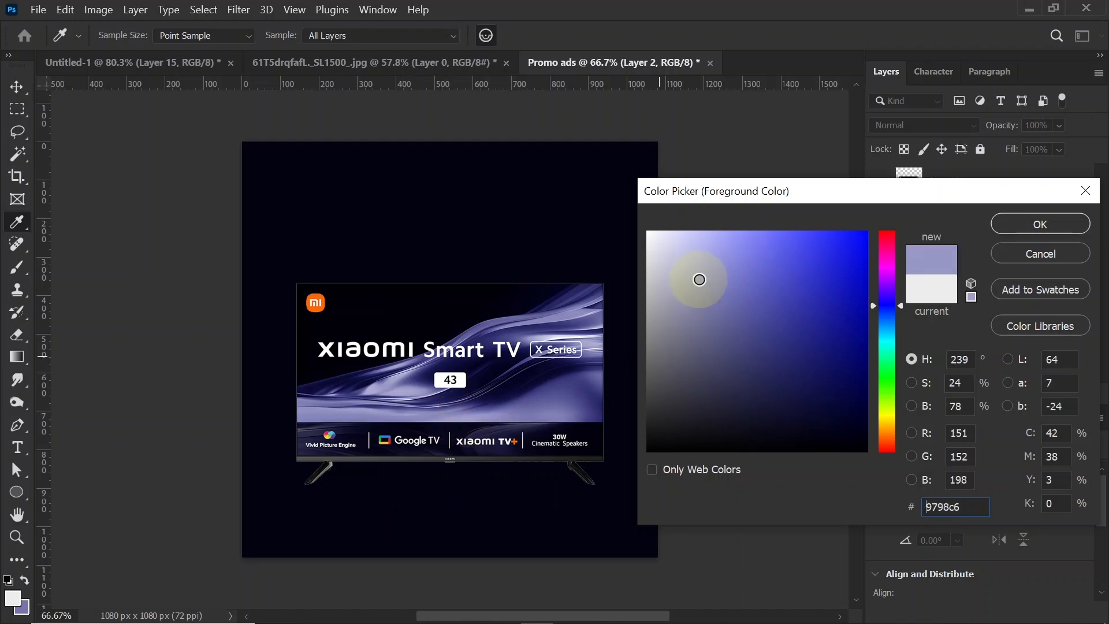
click(696, 267)
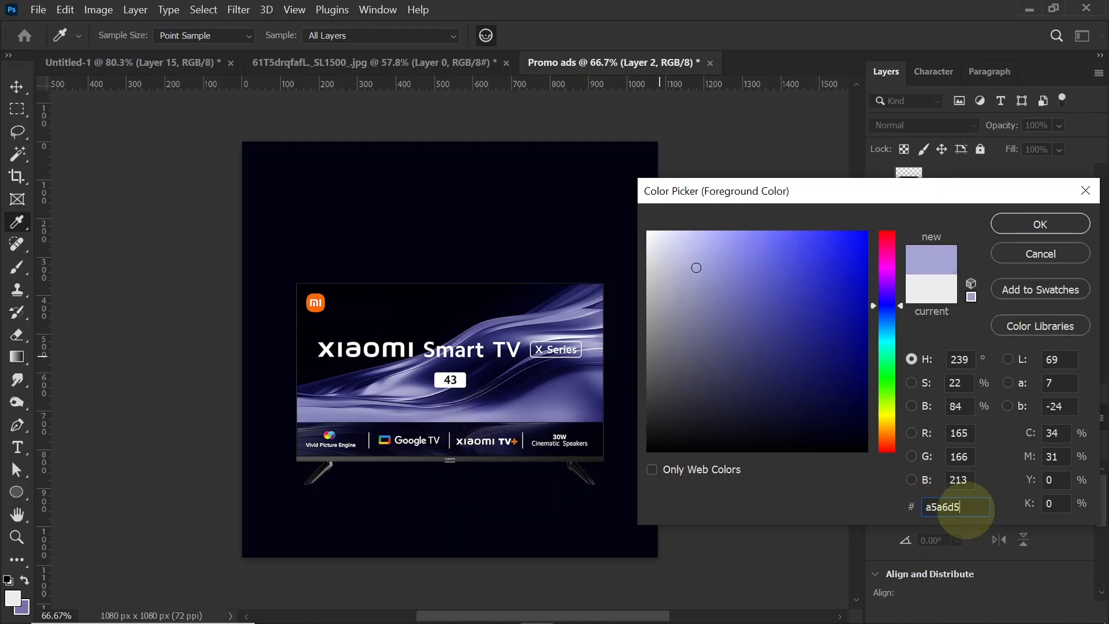
click(1062, 224)
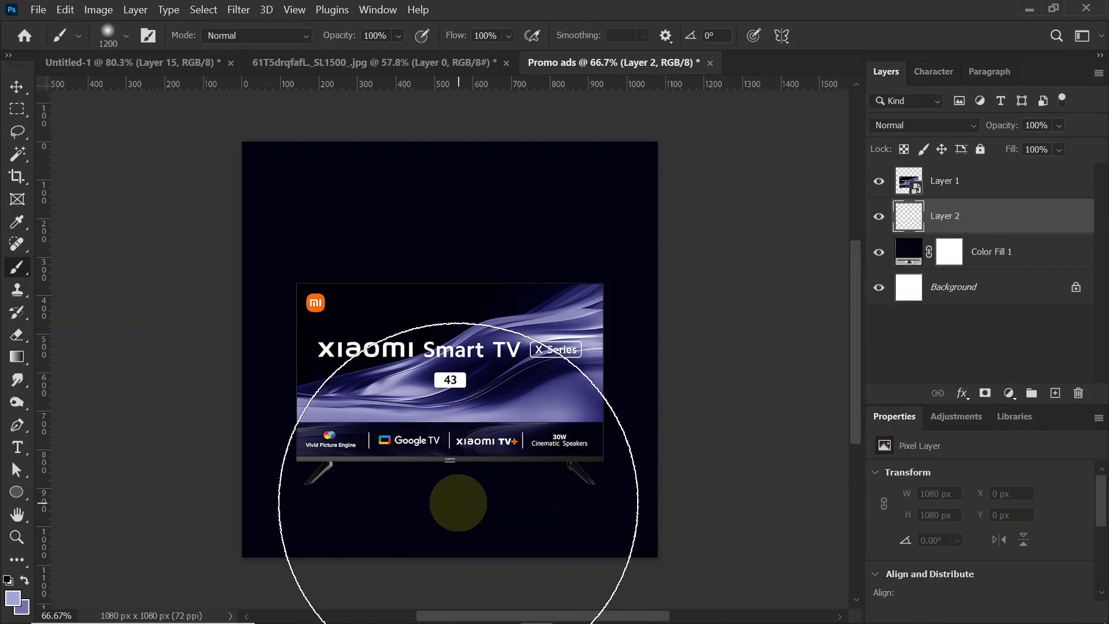
mouse_move(458, 501)
mouse_down()
mouse_move(423, 462)
mouse_move(454, 425)
mouse_up()
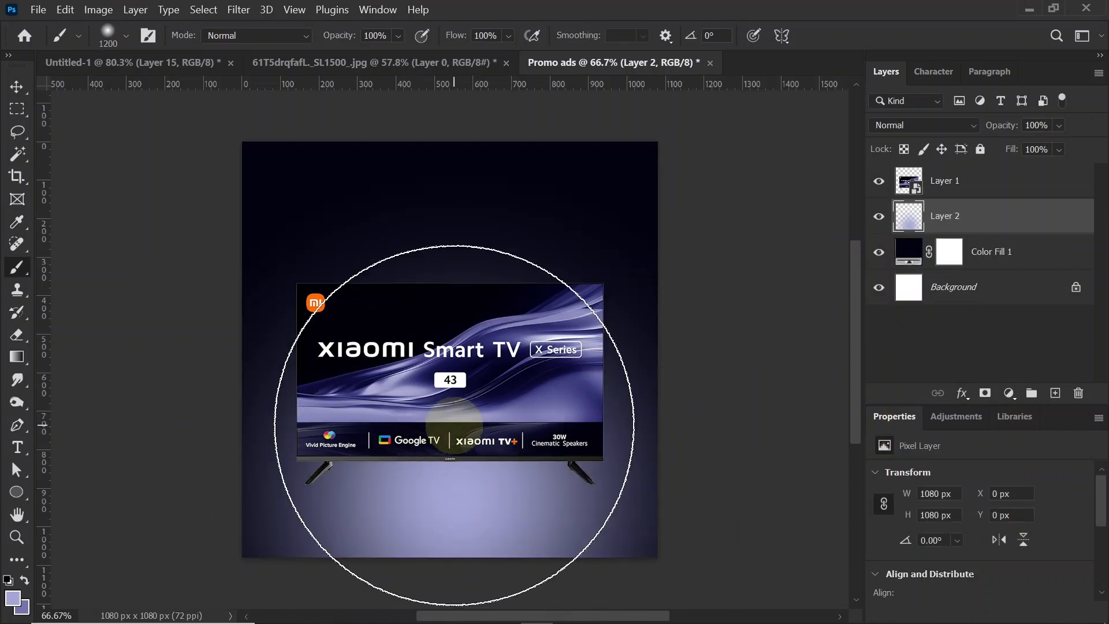
Step: Flatten and widen the floor glow layer to about 1312 x 535 px so it spreads across the canvas beneath the TV
key(ctrl)
key(ctrl+t)
key(shift)
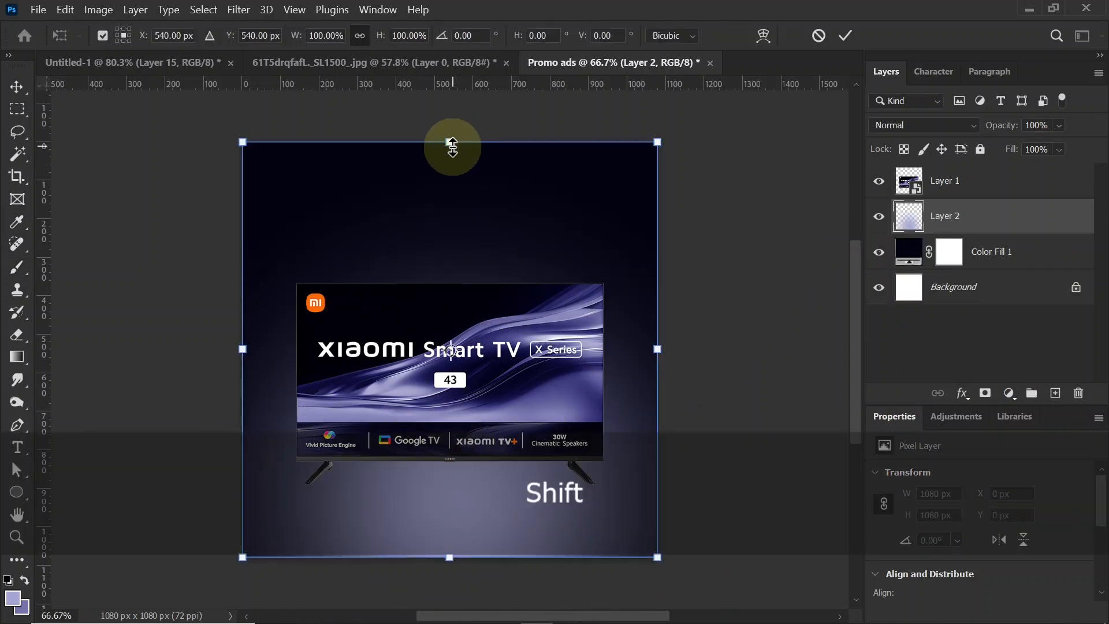
drag(450, 143, 450, 368)
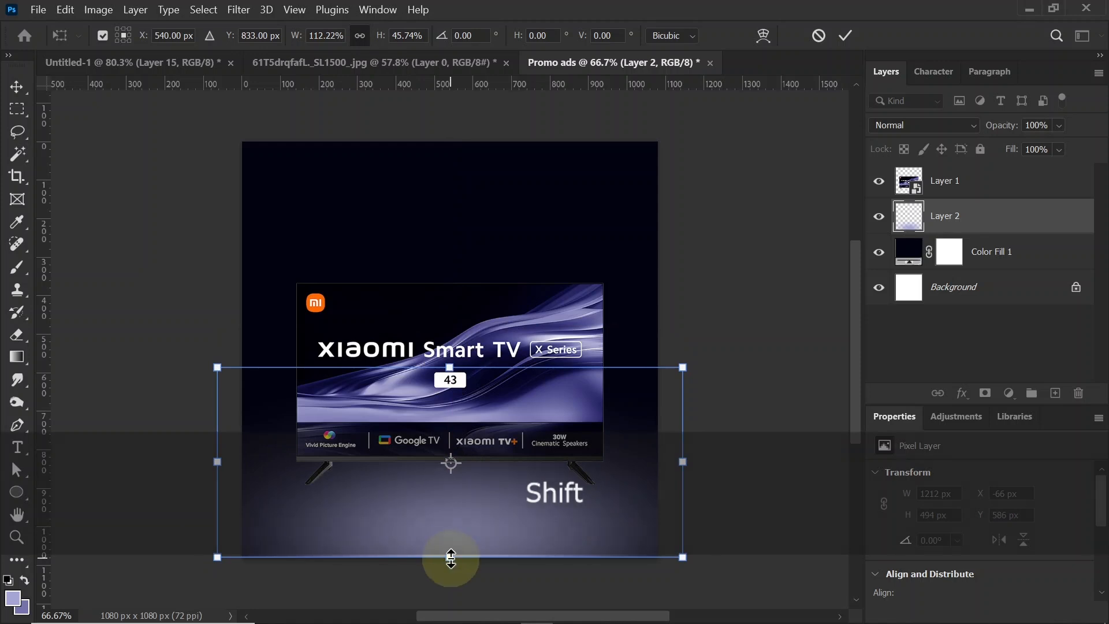
drag(449, 557, 449, 574)
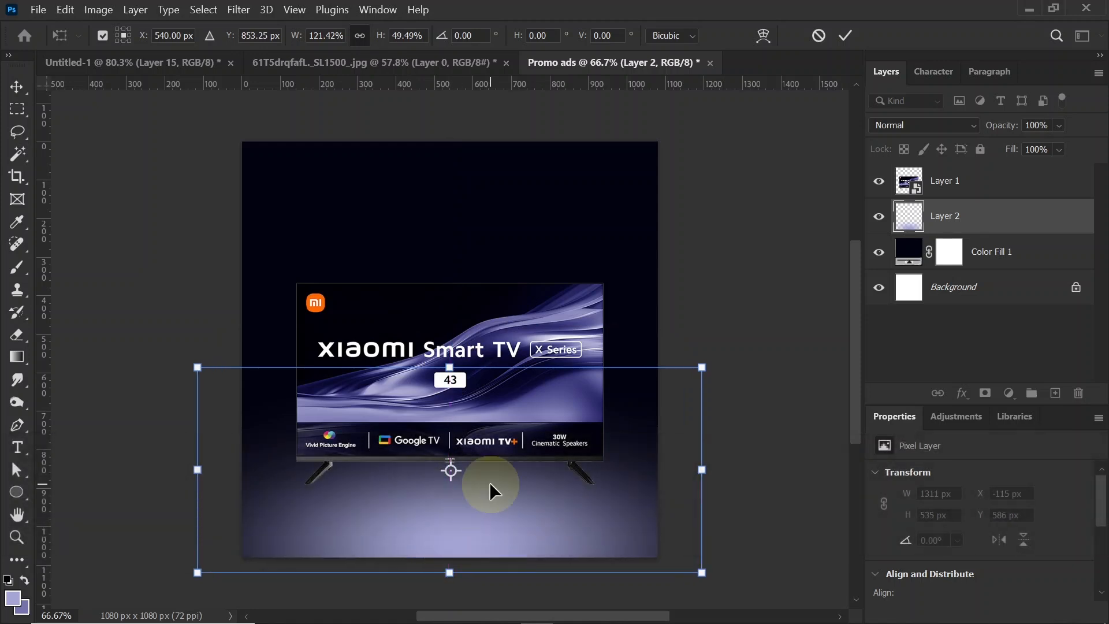
key(Return)
key(b)
Step: Select the TV layer and duplicate it in place
click(16, 87)
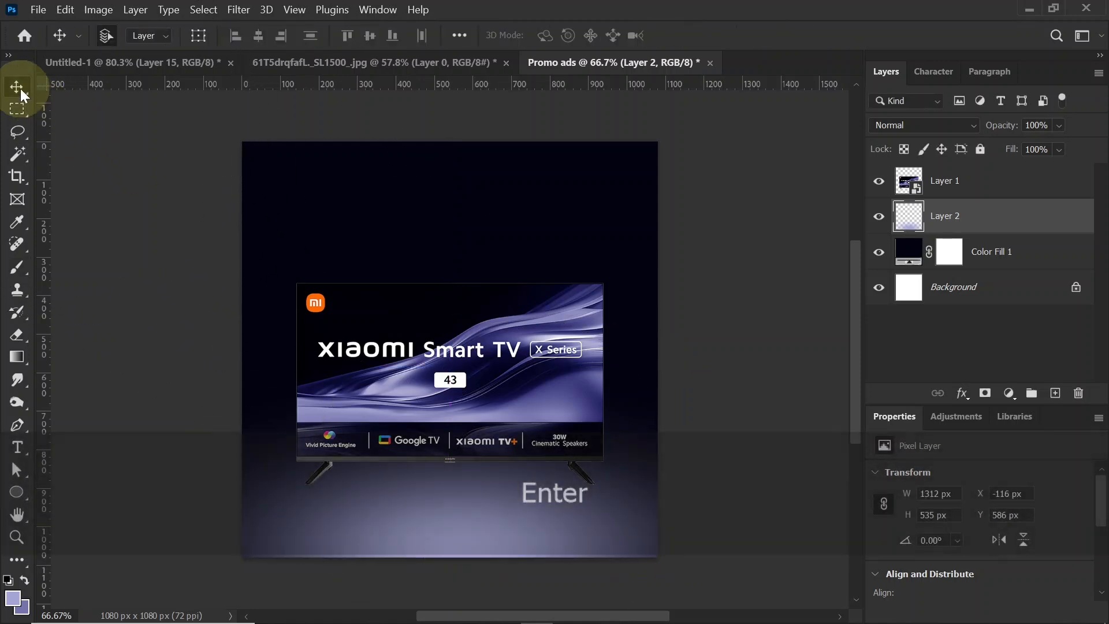
click(549, 333)
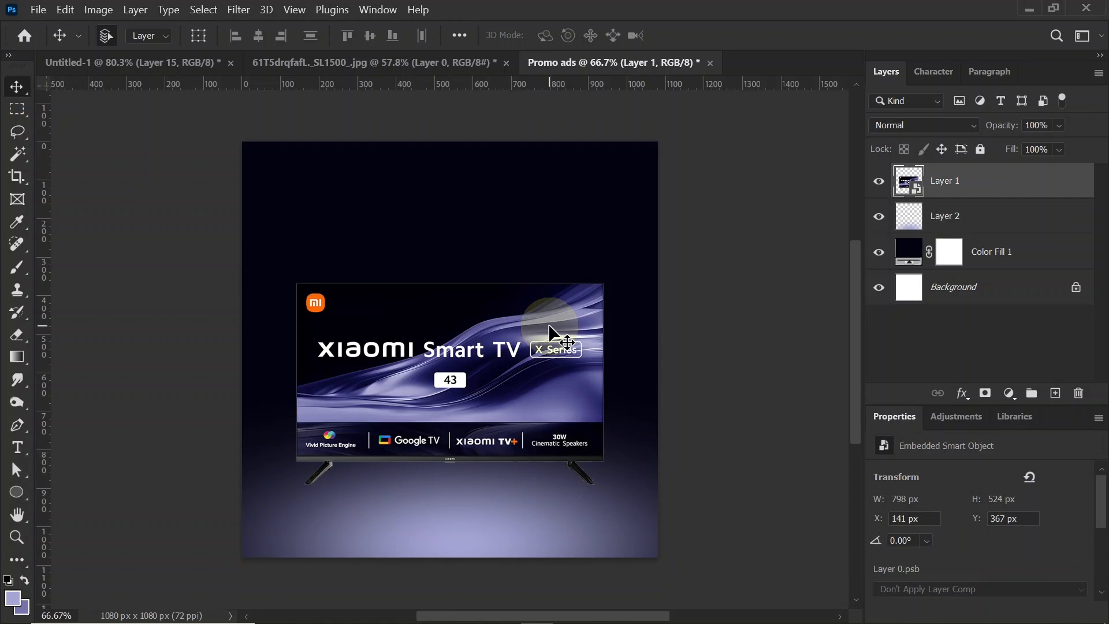
key(ctrl+j)
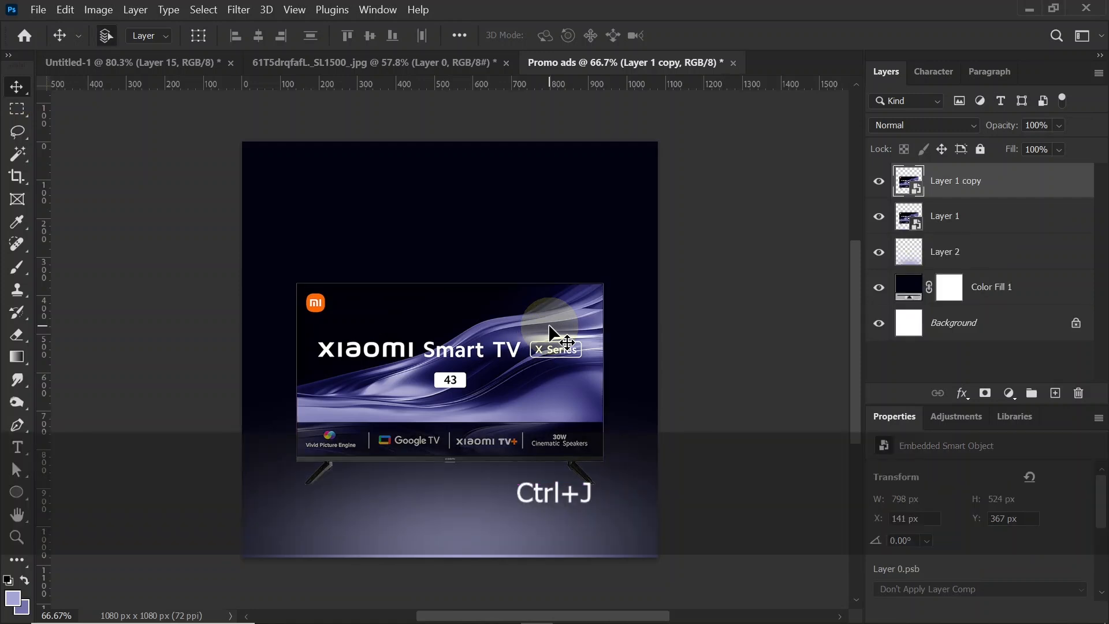
Step: Flip the lower TV layer vertically about a reference point at the base of its feet to form a reflection
click(983, 218)
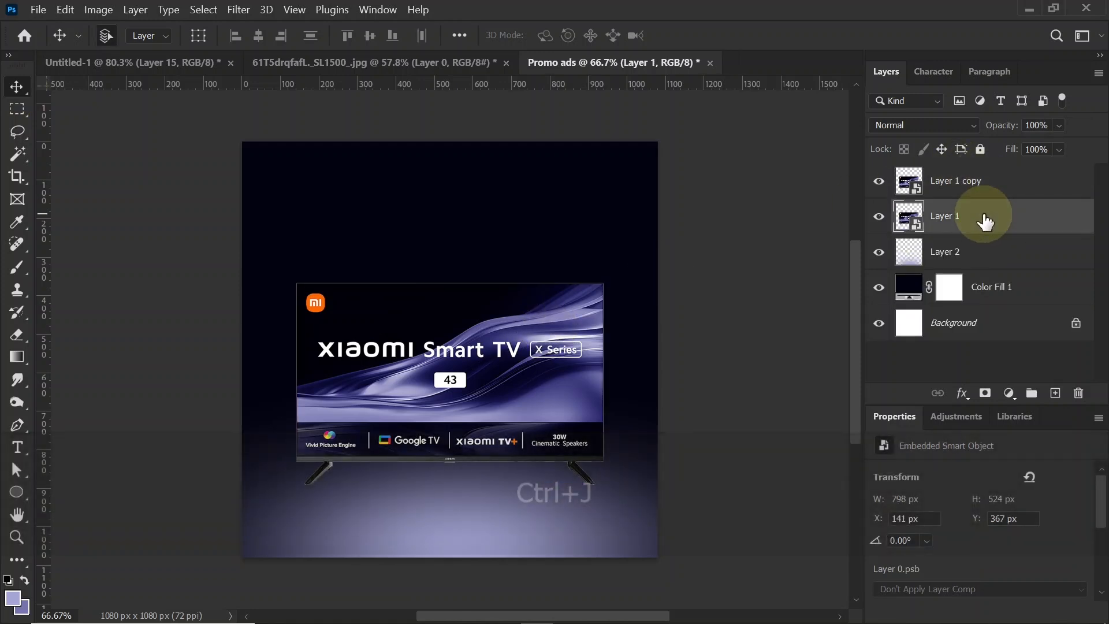
key(ctrl+t)
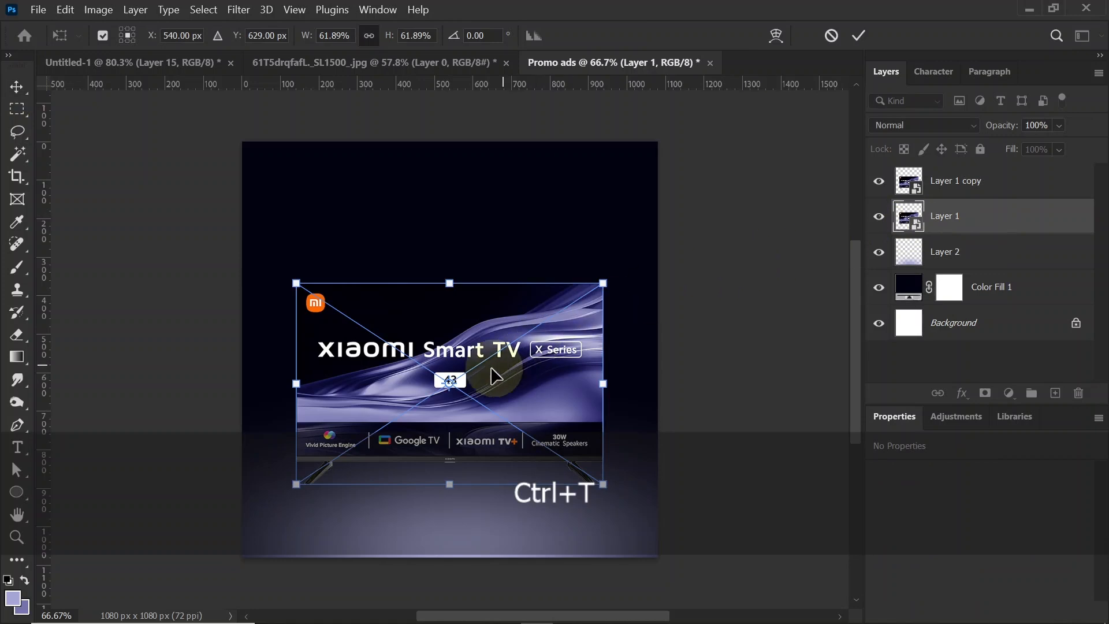
drag(446, 382, 309, 483)
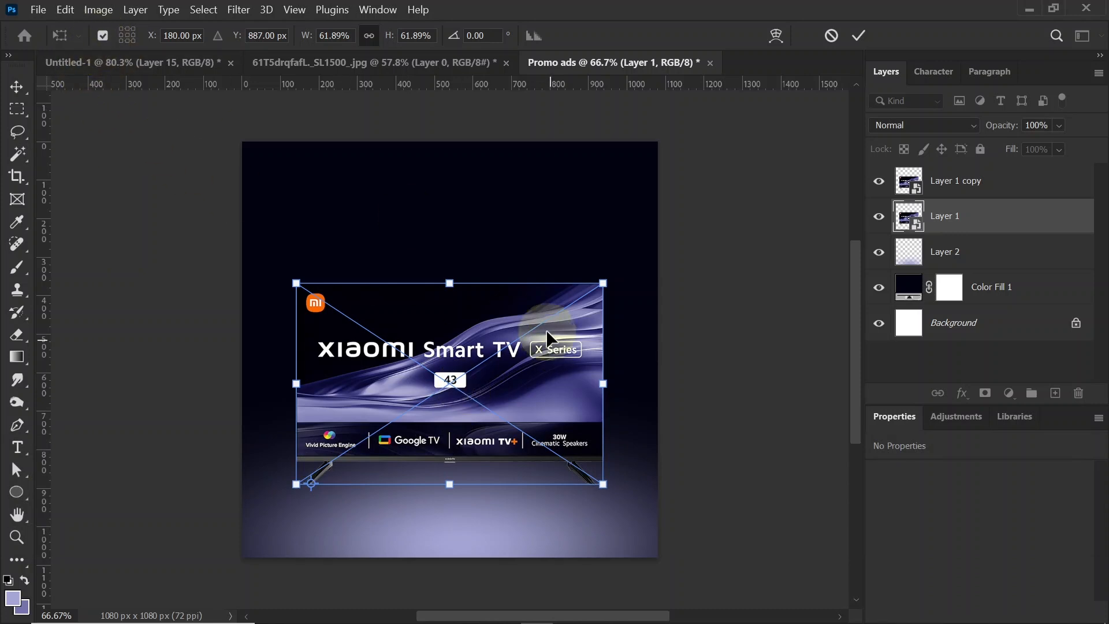
right_click(539, 407)
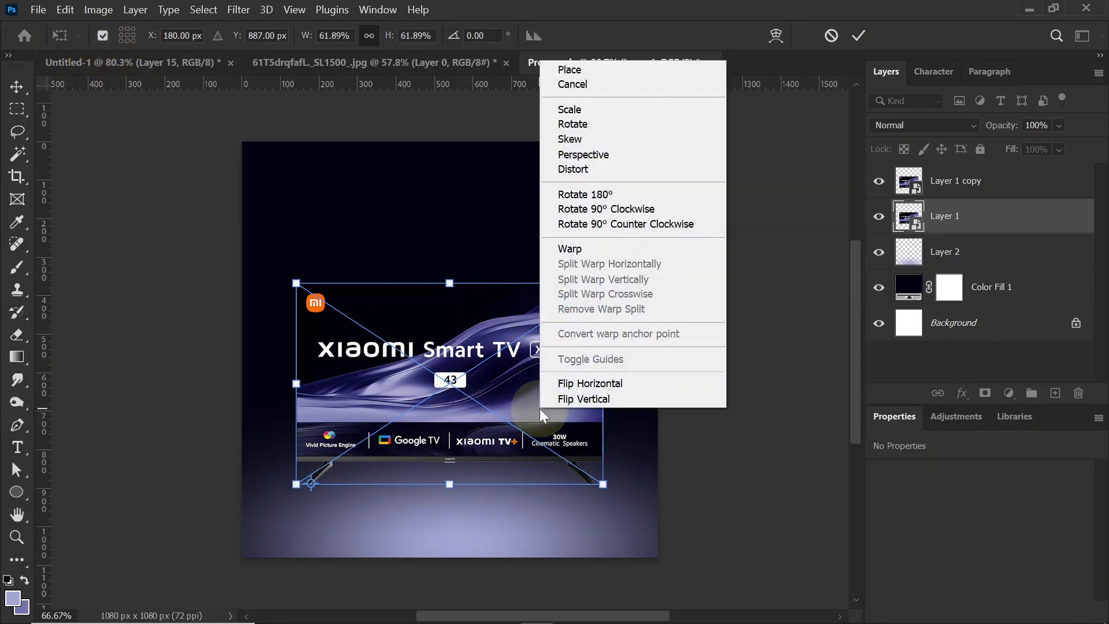
click(598, 399)
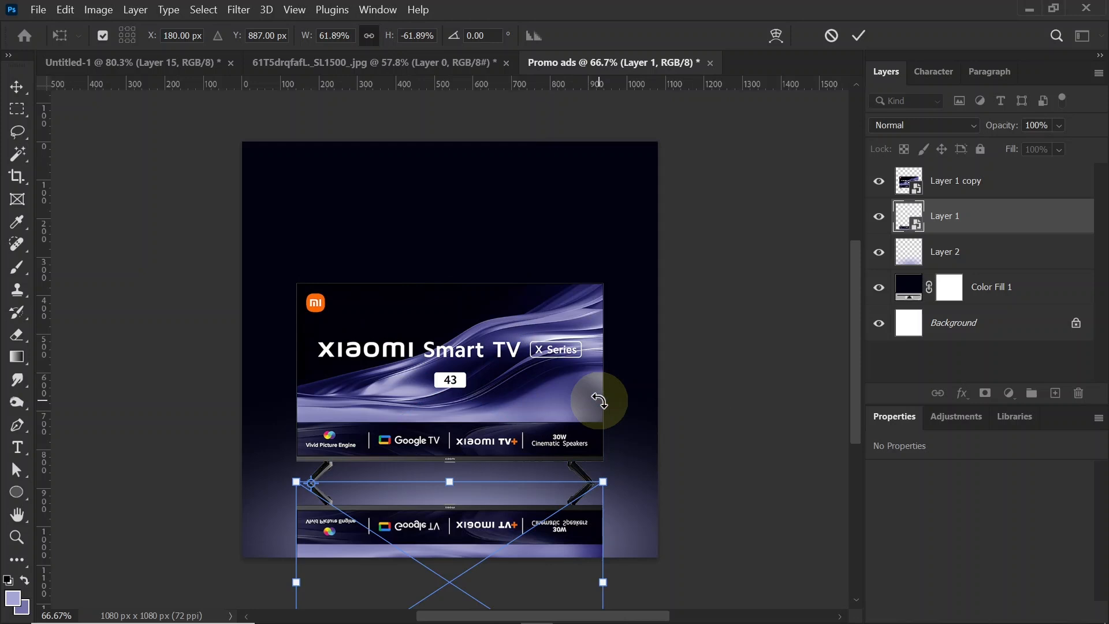
key(Return)
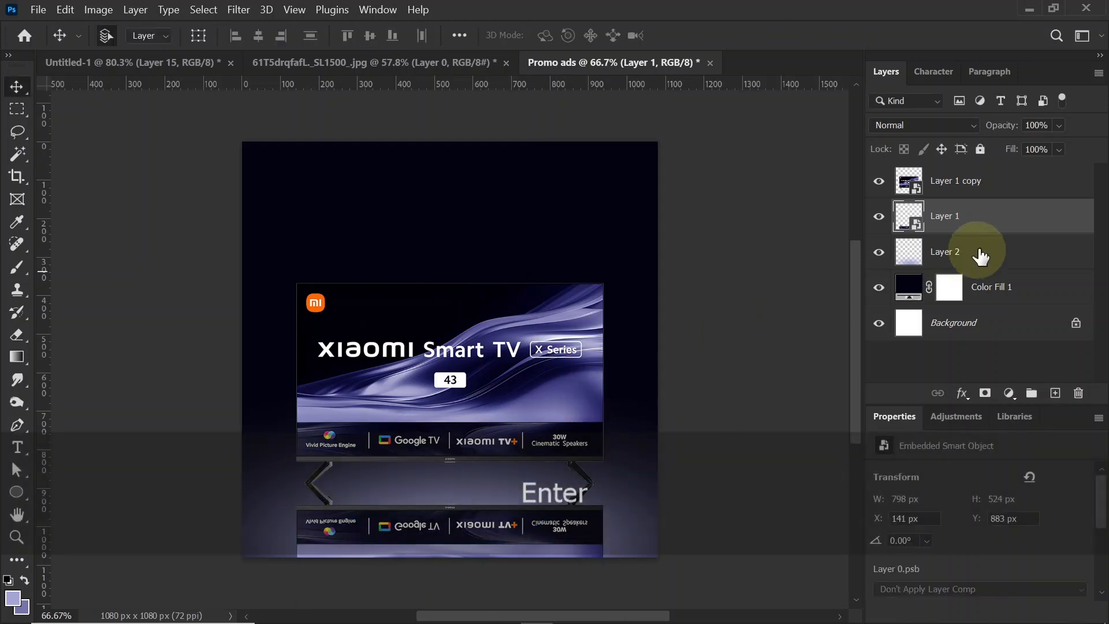
Step: Shift the TV and its flipped reflection up together by 40 px, then deselect both layers
shift+click(982, 191)
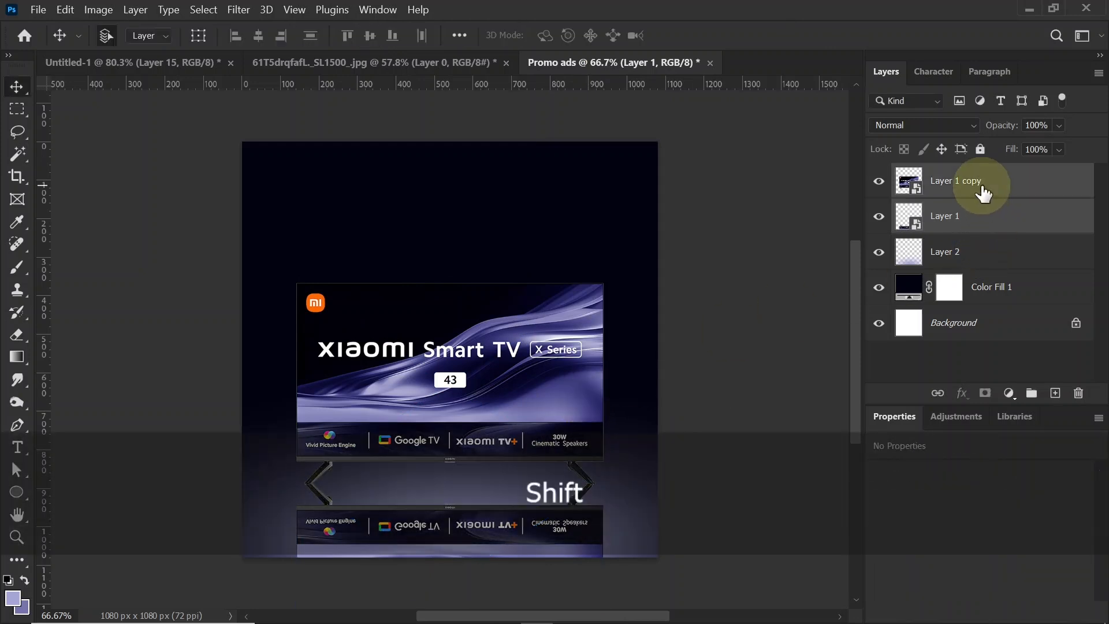
key(shift+Up)
key(shift+Up)
key(shift+Up)
key(shift+Up)
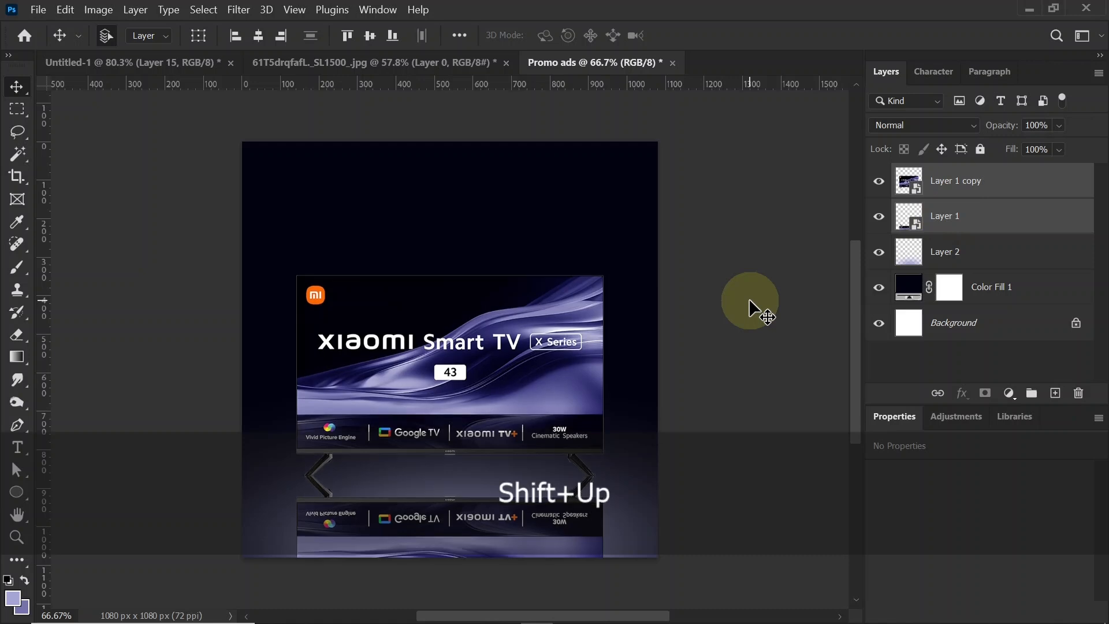
click(743, 375)
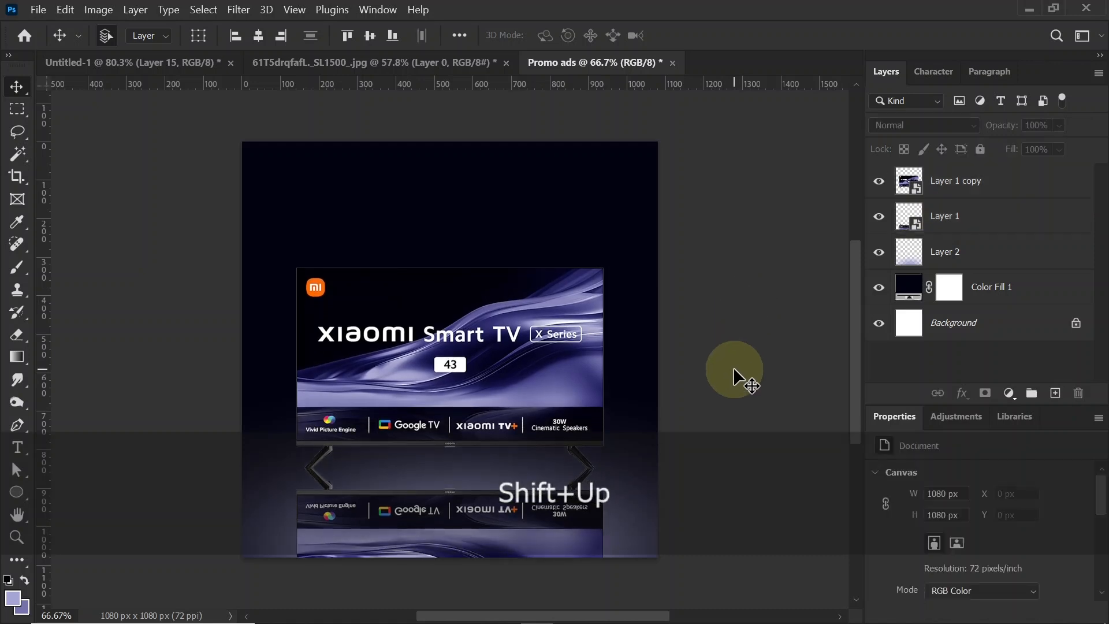
Step: Apply a Path Blur with 89% speed and 0% taper to the TV reflection
click(535, 523)
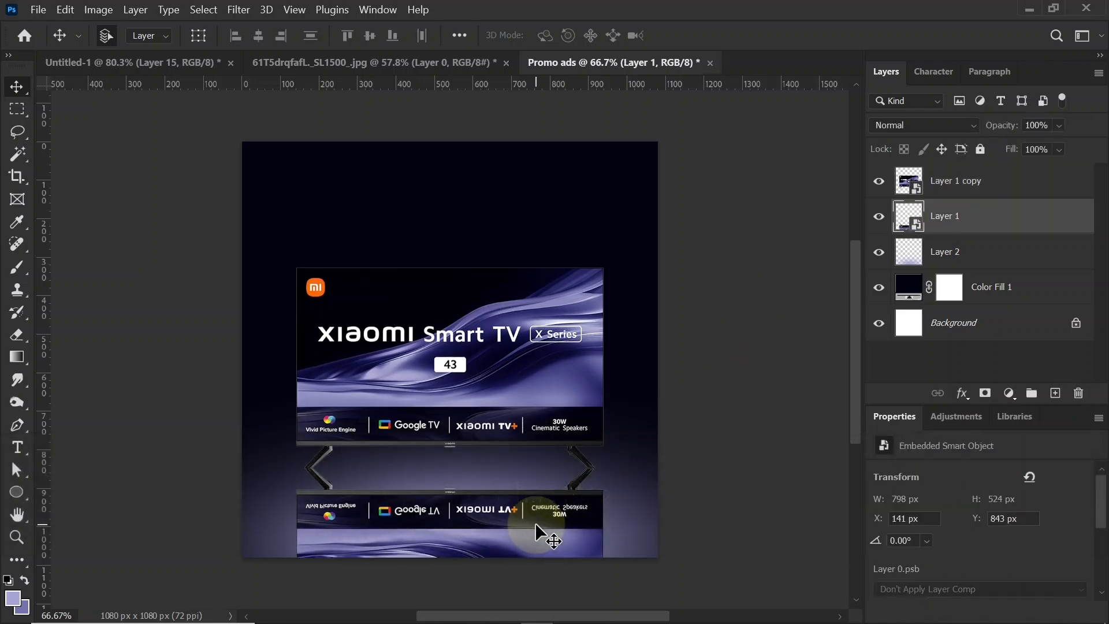
click(237, 12)
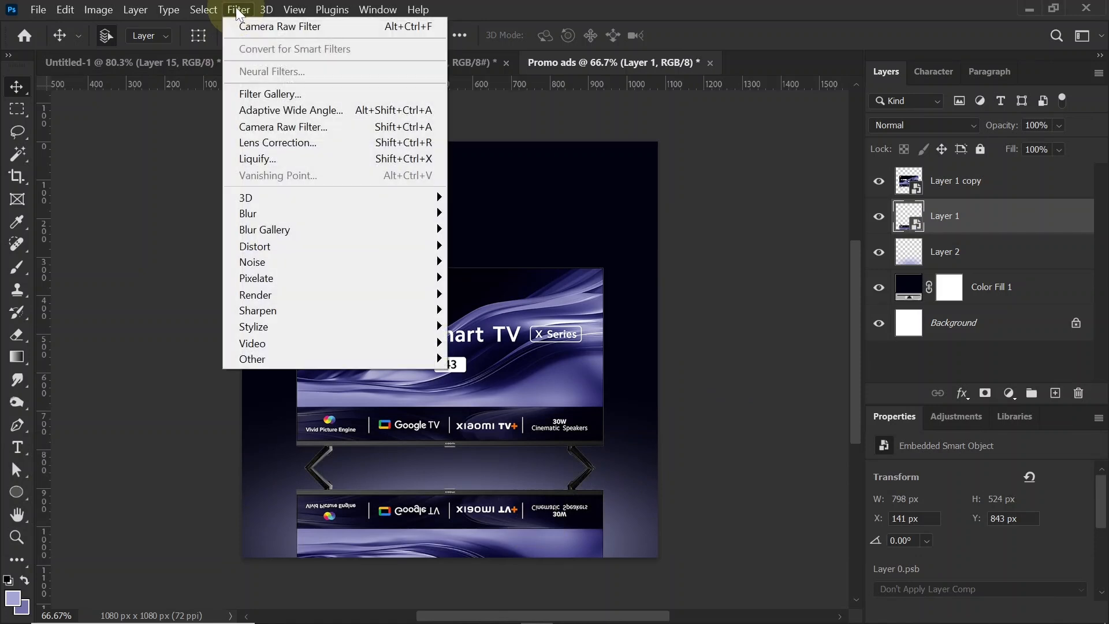
mouse_move(281, 237)
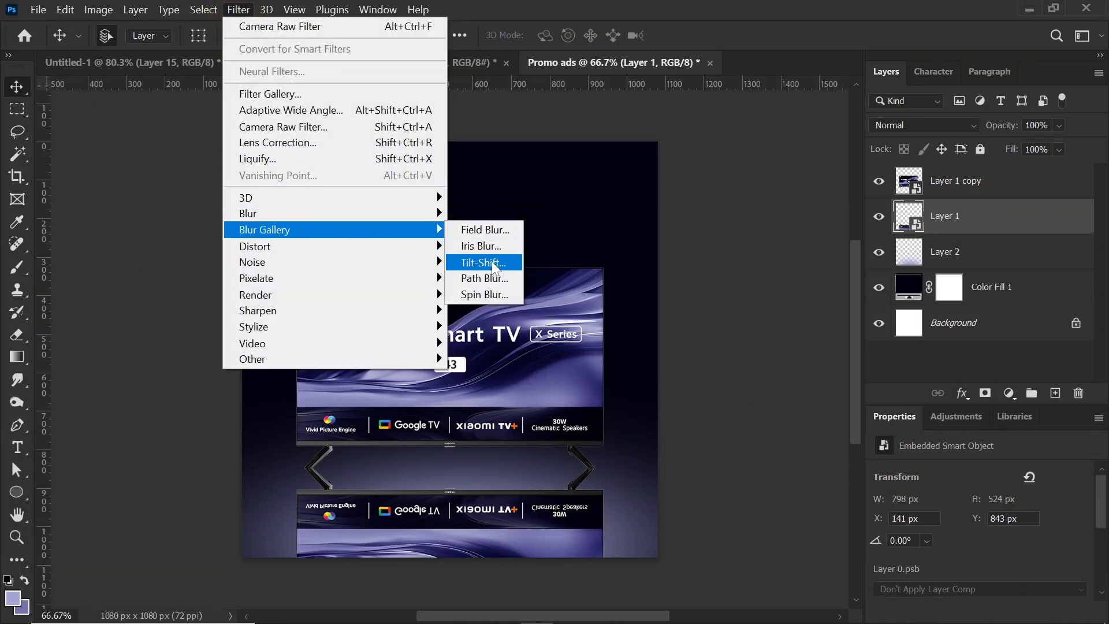
click(484, 278)
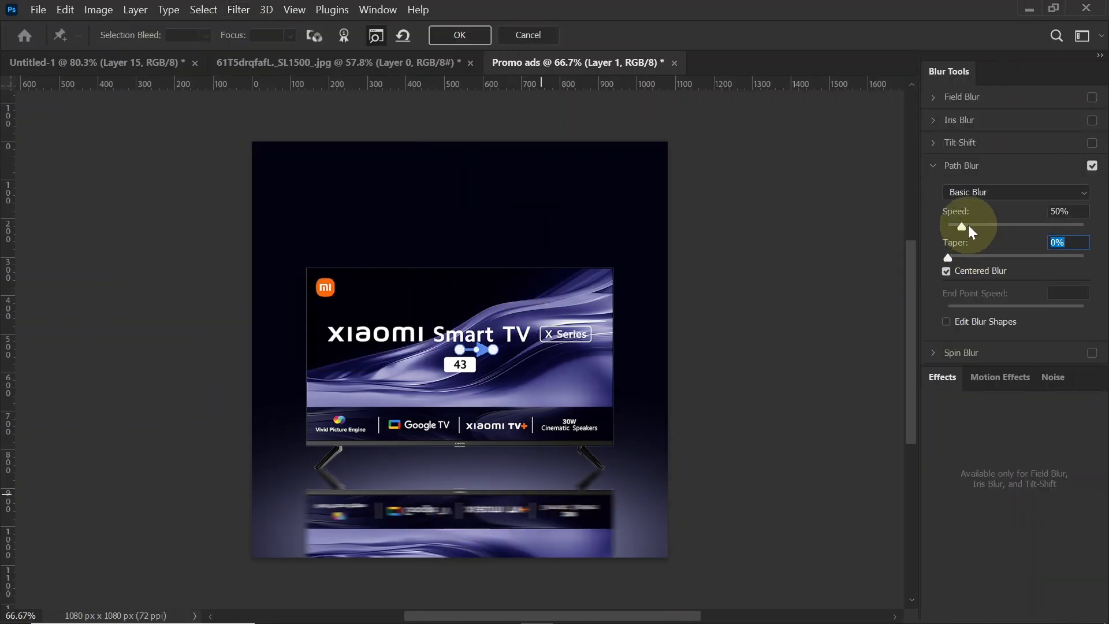
drag(968, 226, 975, 225)
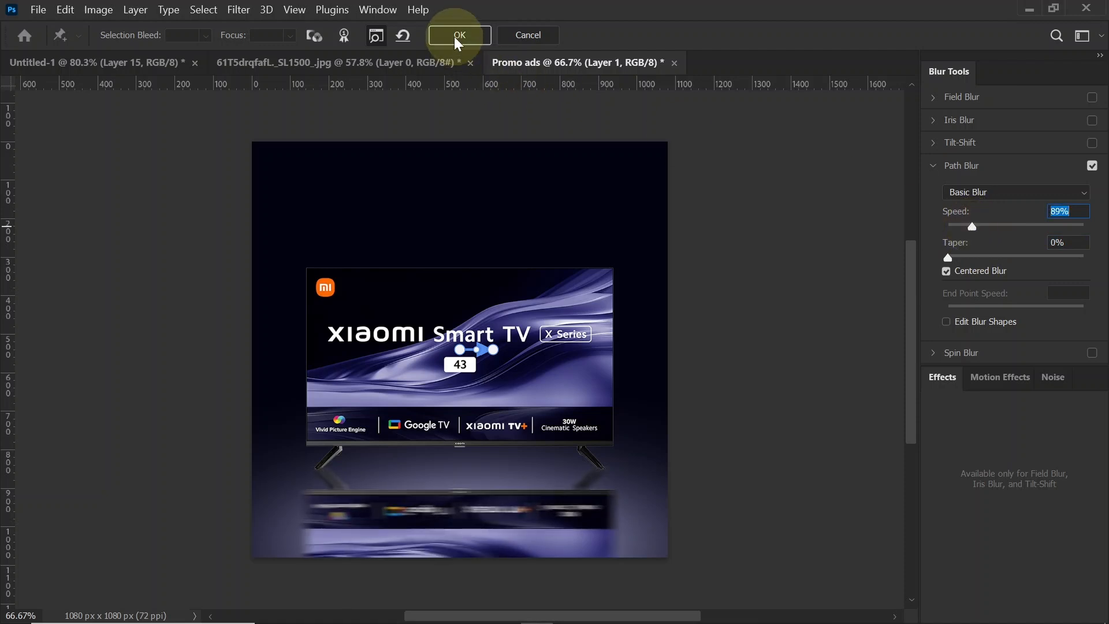
key(Return)
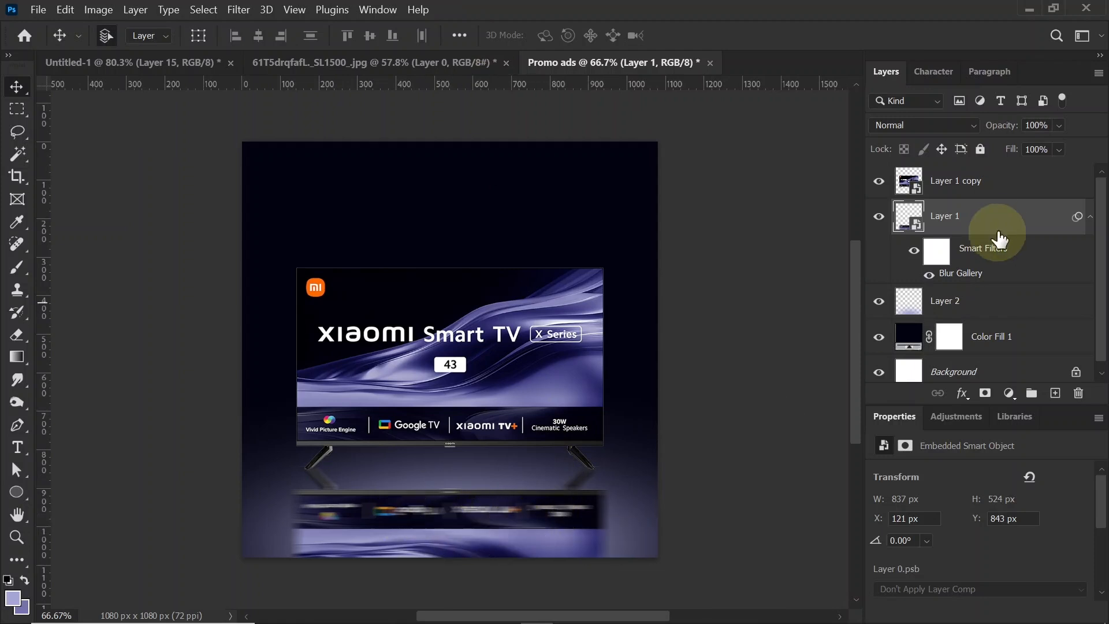
Step: Add a layer mask to the reflection and fade its lower edge with a soft 400 px black brush at 50% opacity
click(985, 392)
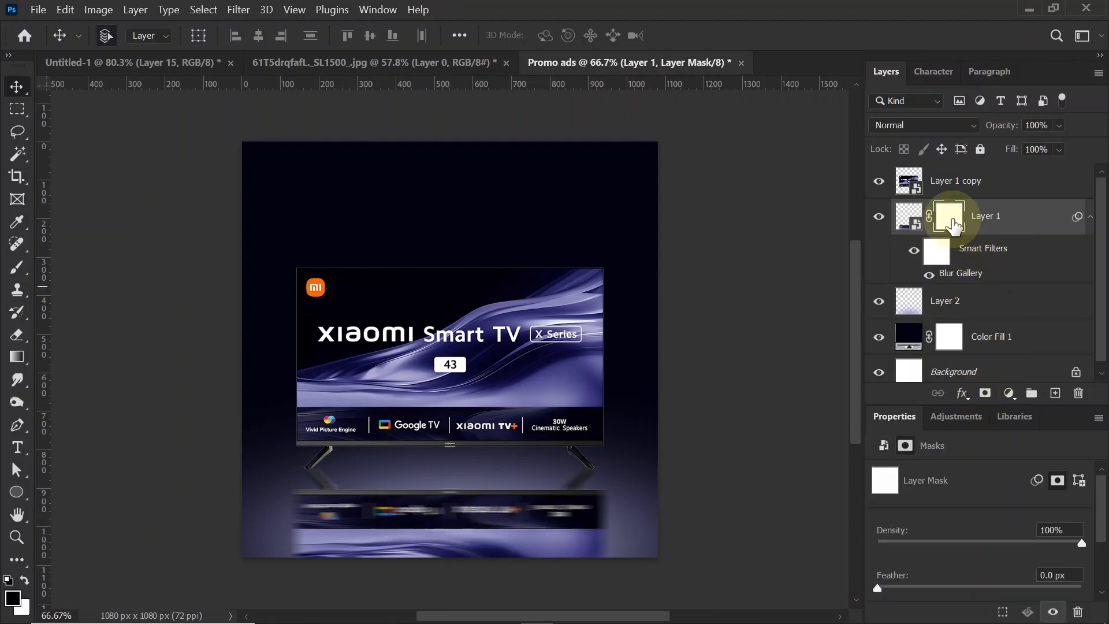
click(18, 269)
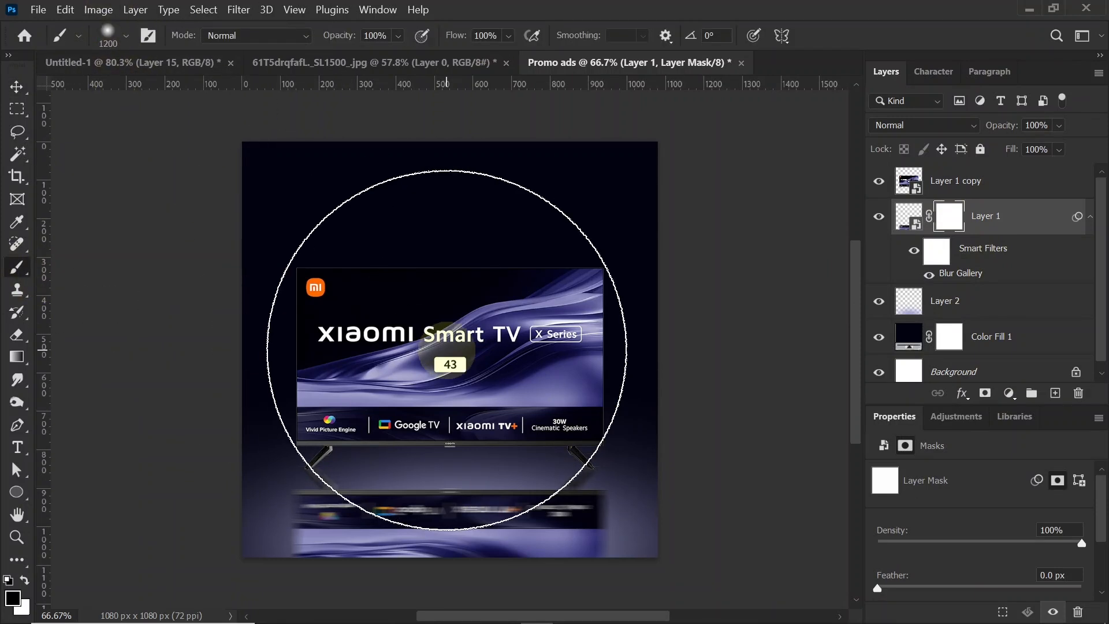
key(bracketleft)
key(bracketleft)
key(bracketleft)
key(bracketleft)
key(bracketleft)
key(bracketleft)
key(bracketleft)
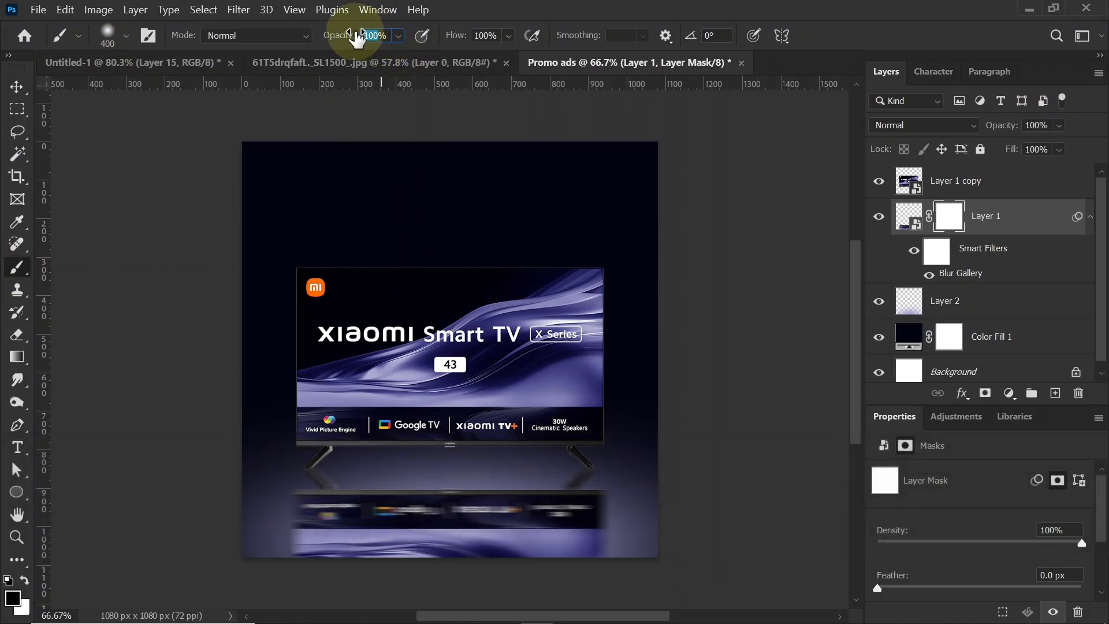
text(50)
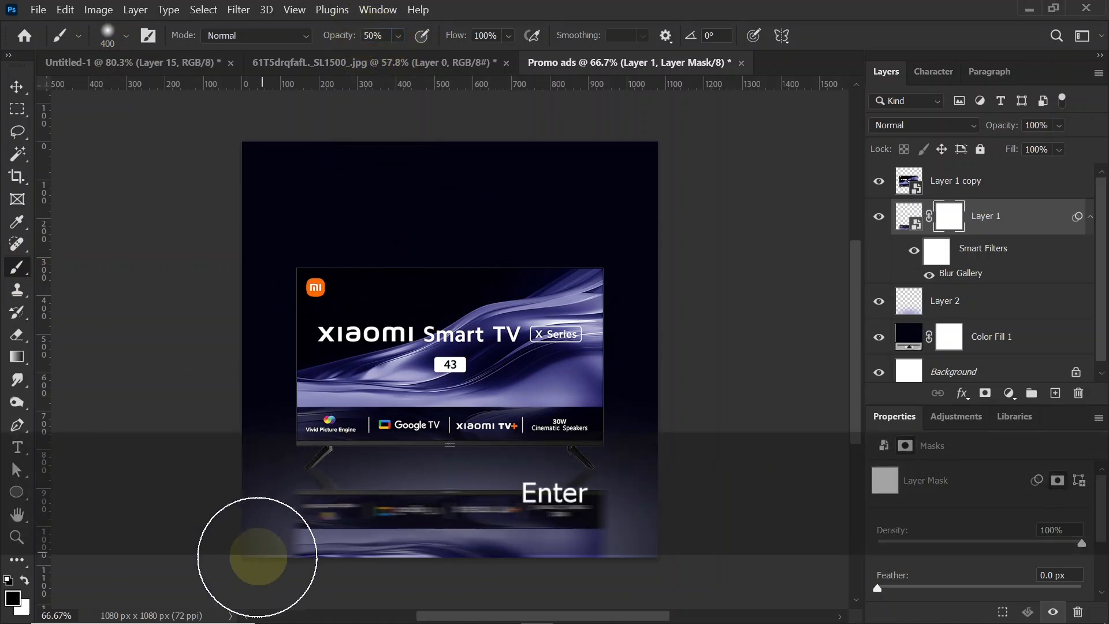
mouse_move(295, 581)
mouse_down()
mouse_move(575, 591)
mouse_move(274, 585)
mouse_move(591, 597)
mouse_up()
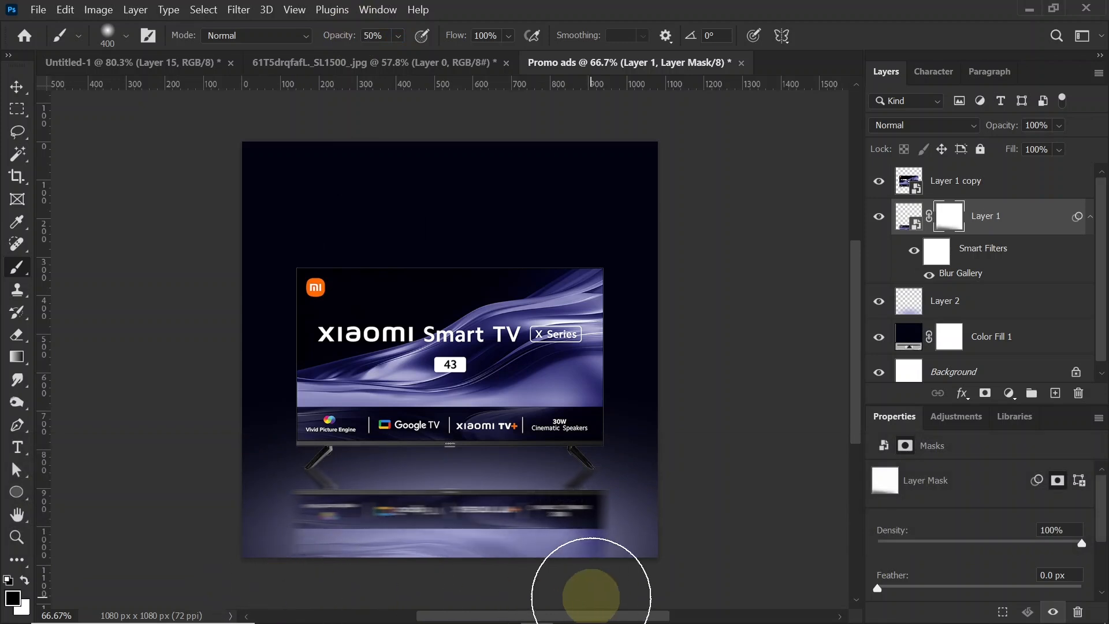
drag(285, 599, 632, 582)
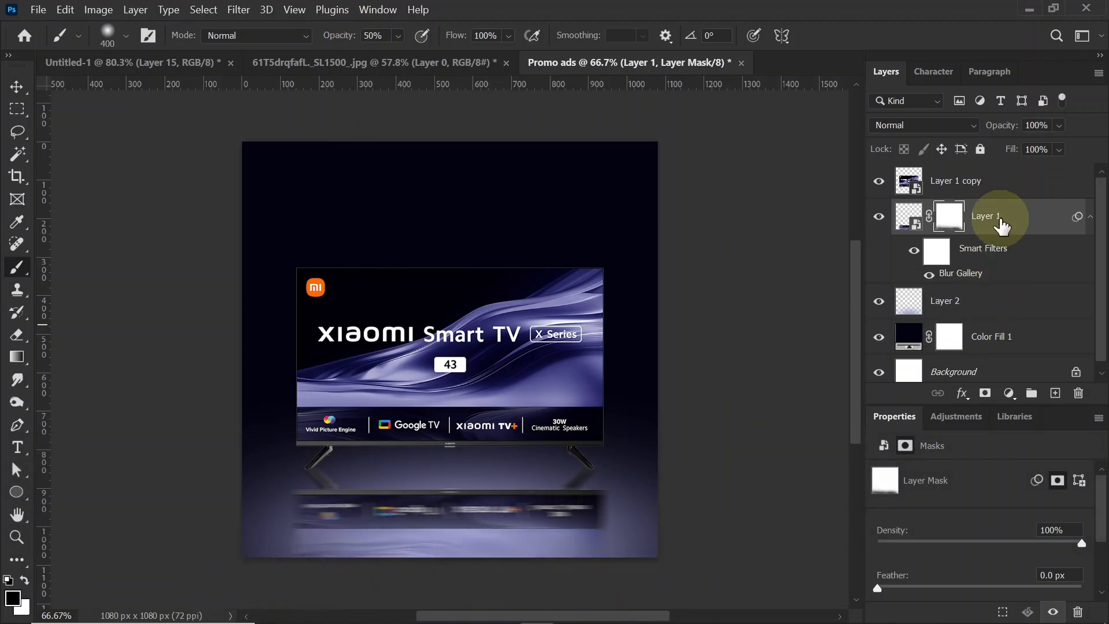
Step: Add a new layer above the floor glow and paint one soft spot in near-black #000008 with the 400 px brush at 100% opacity
click(999, 303)
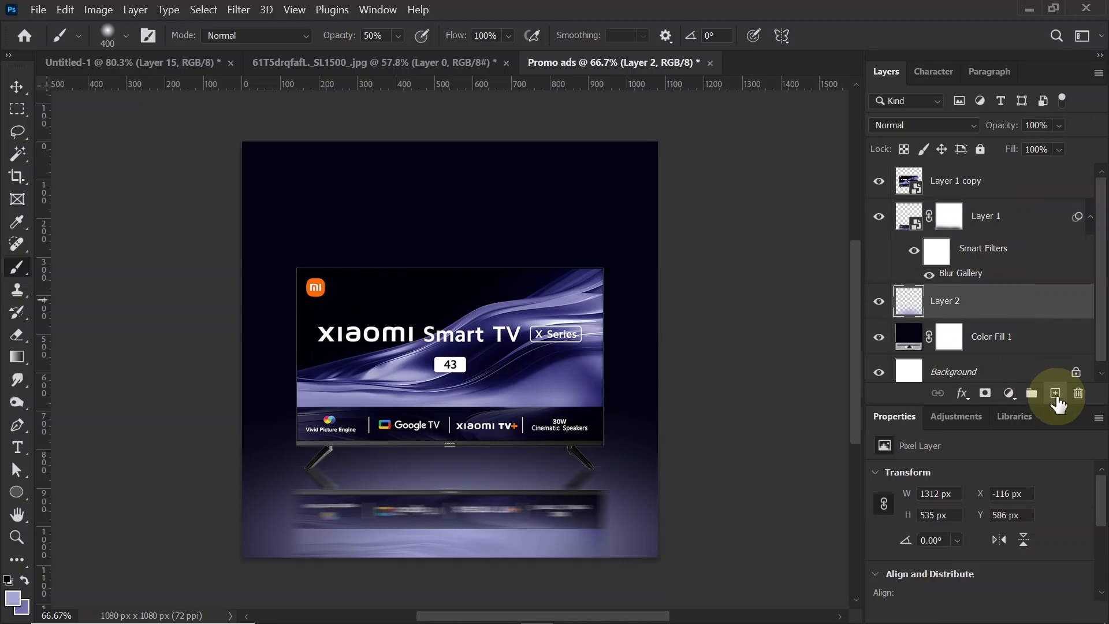
click(1055, 393)
click(12, 597)
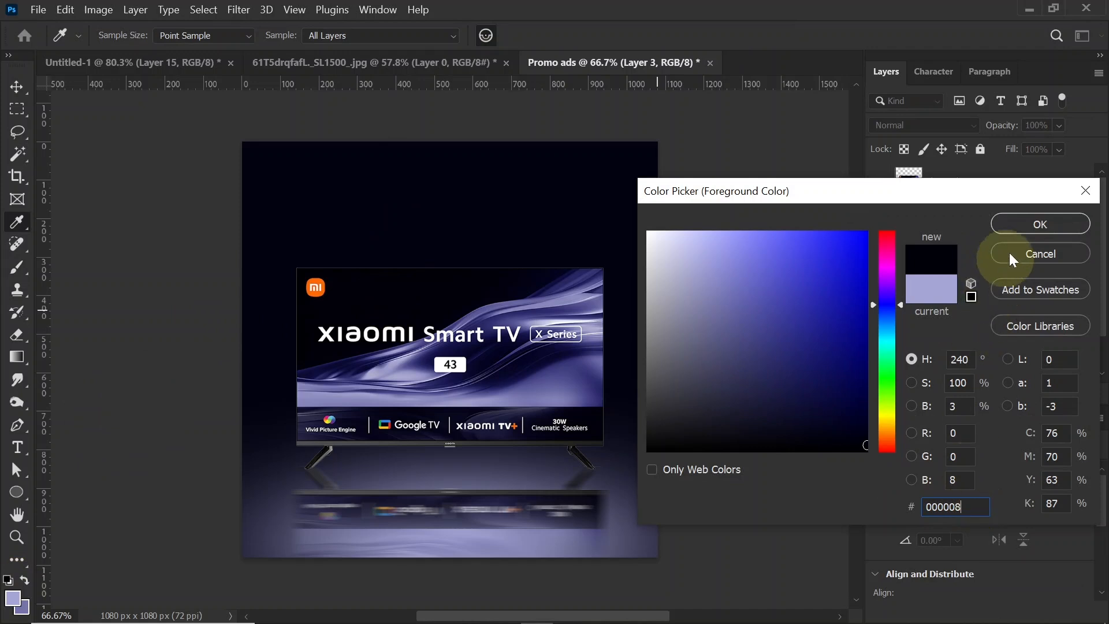
click(1040, 224)
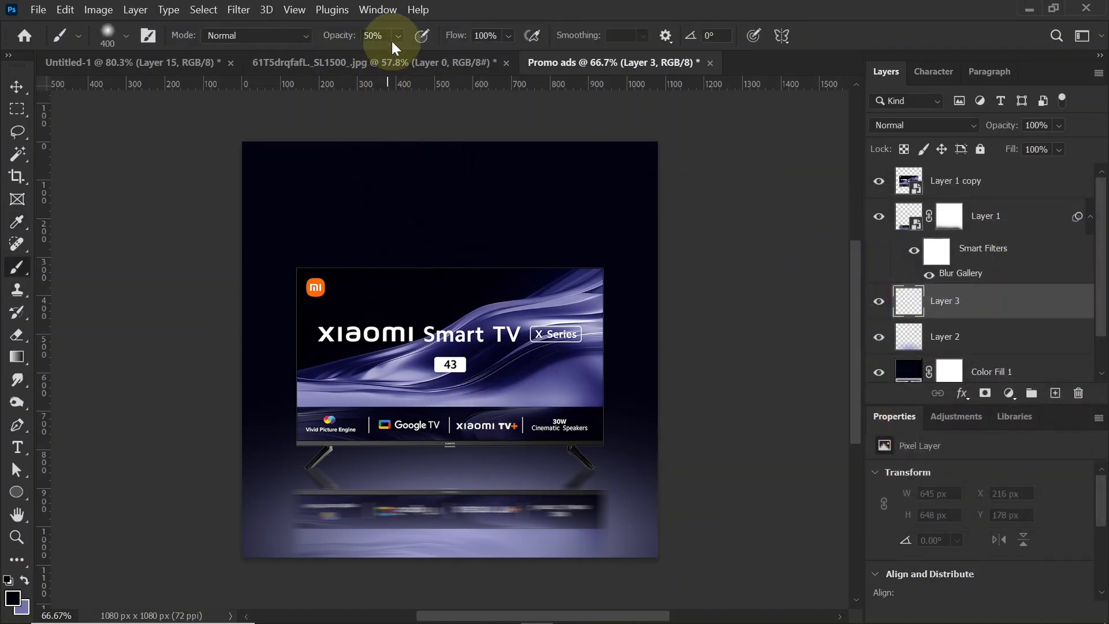
drag(442, 54, 510, 54)
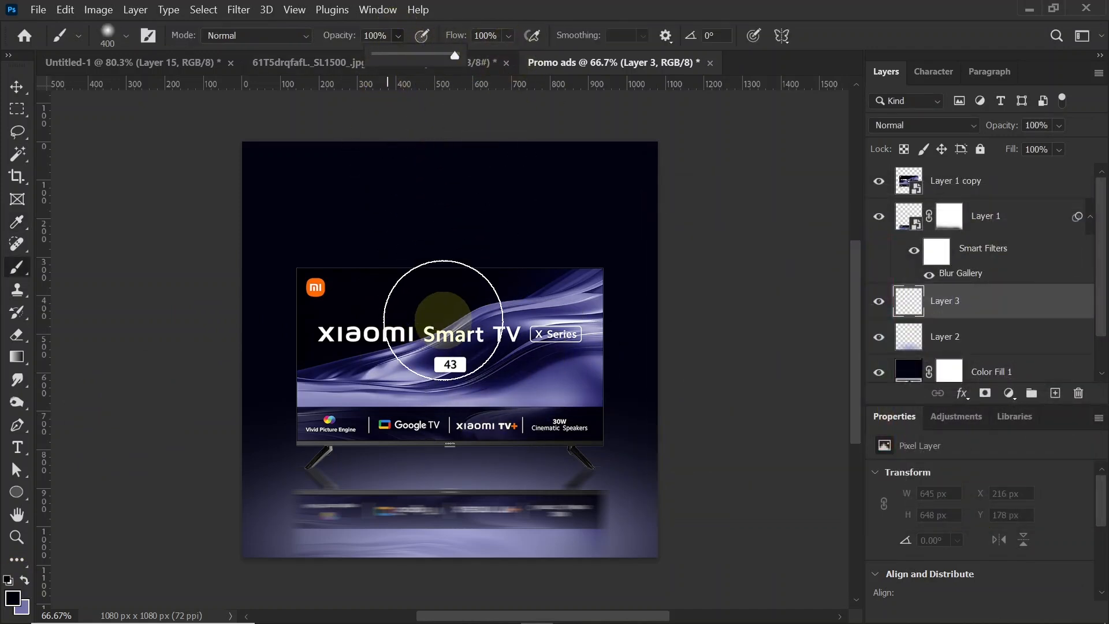
Step: Squash and stretch the dark spot to about 1238 x 112 px and centre it under the TV as a floor shadow
key(ctrl+t)
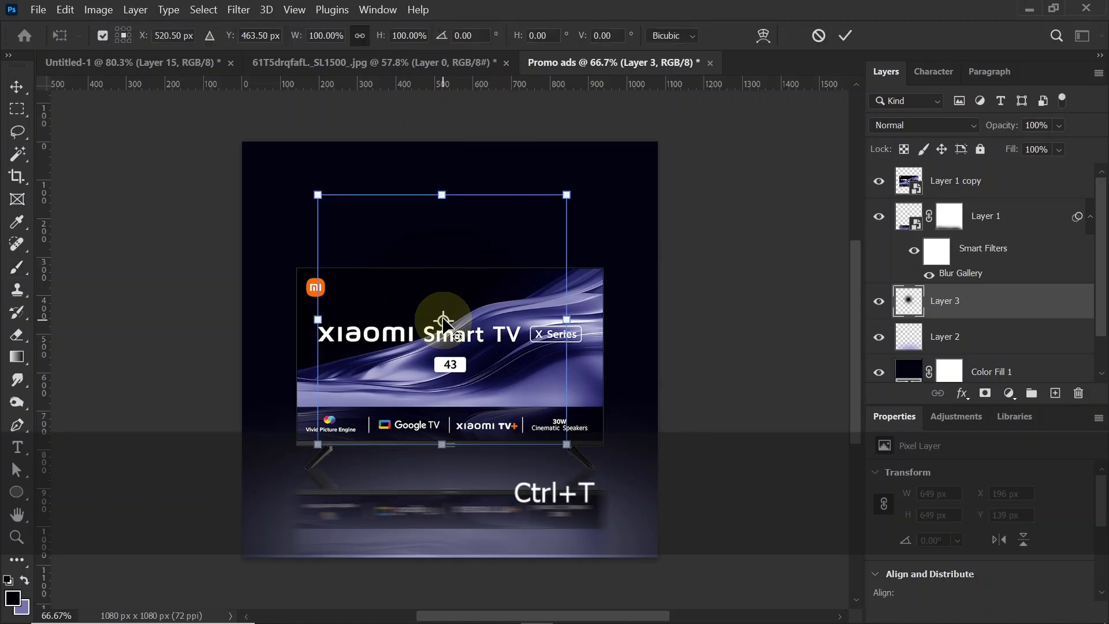
drag(442, 215, 438, 467)
drag(518, 471, 657, 470)
mouse_move(391, 478)
mouse_down()
mouse_move(376, 477)
mouse_move(399, 475)
mouse_up()
drag(640, 463, 688, 471)
drag(255, 470, 196, 476)
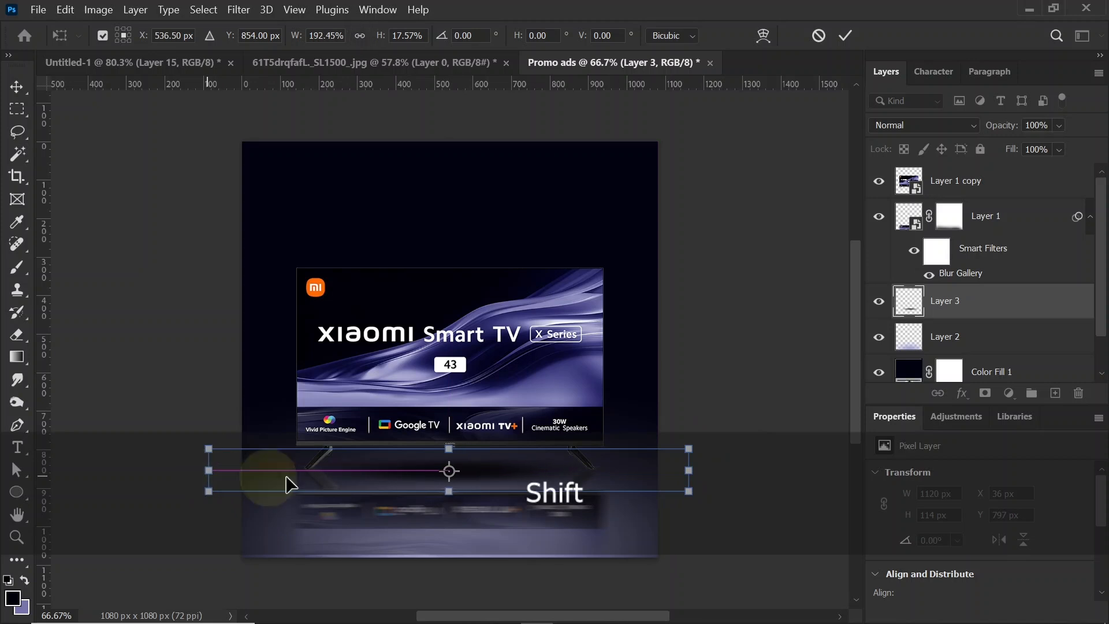
drag(495, 478, 500, 468)
key(Return)
key(b)
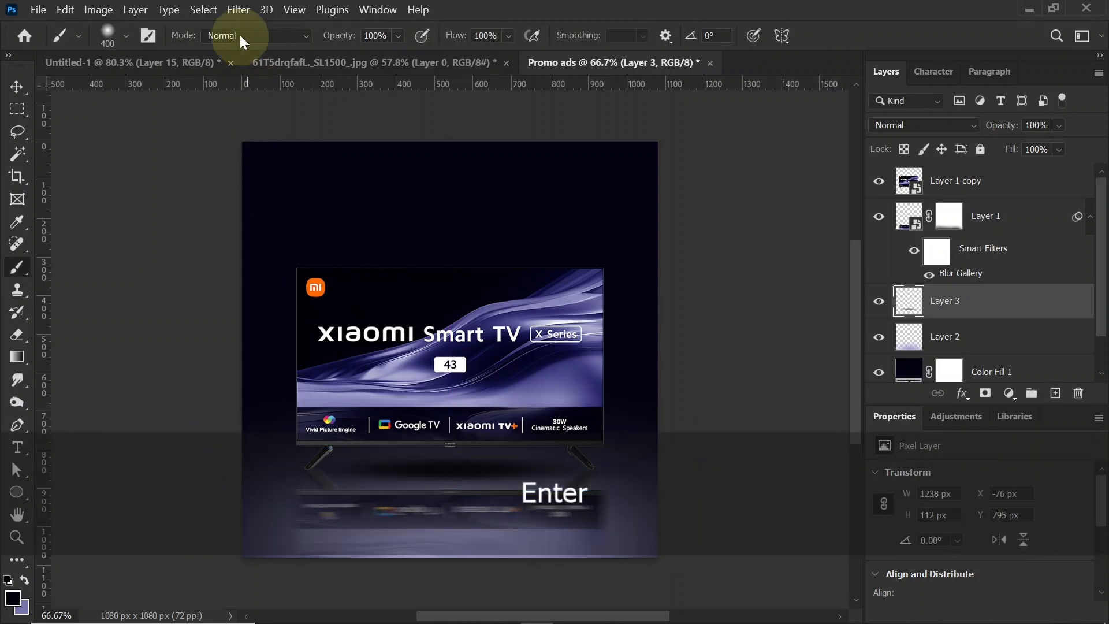
Step: Soften the dark floor shadow under the TV with a Gaussian Blur of 12.5 px radius
click(238, 9)
mouse_move(285, 217)
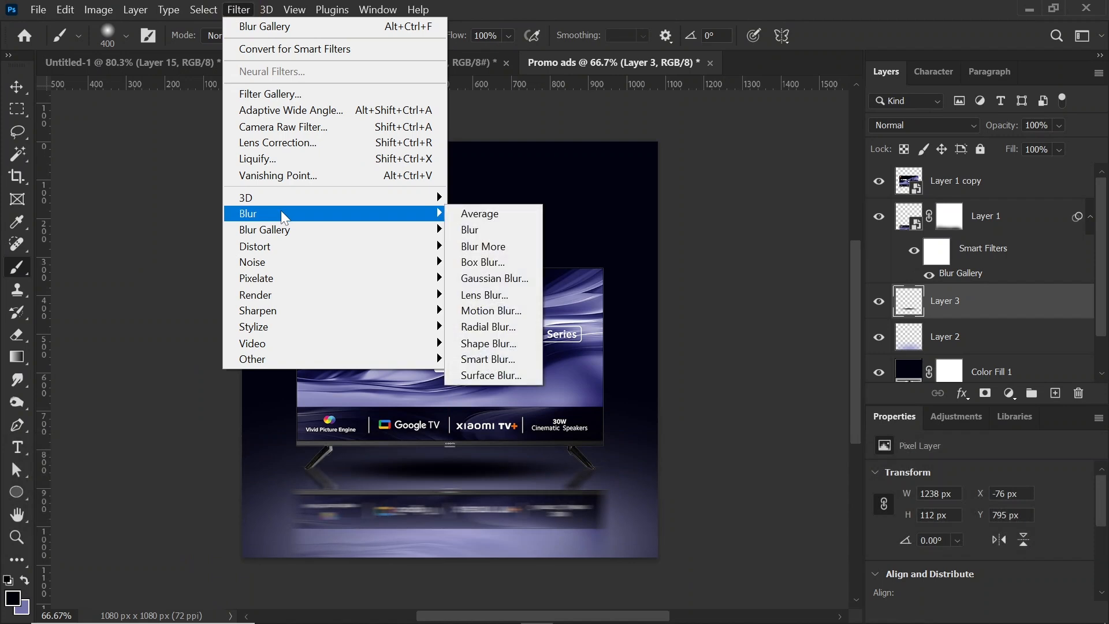
click(518, 287)
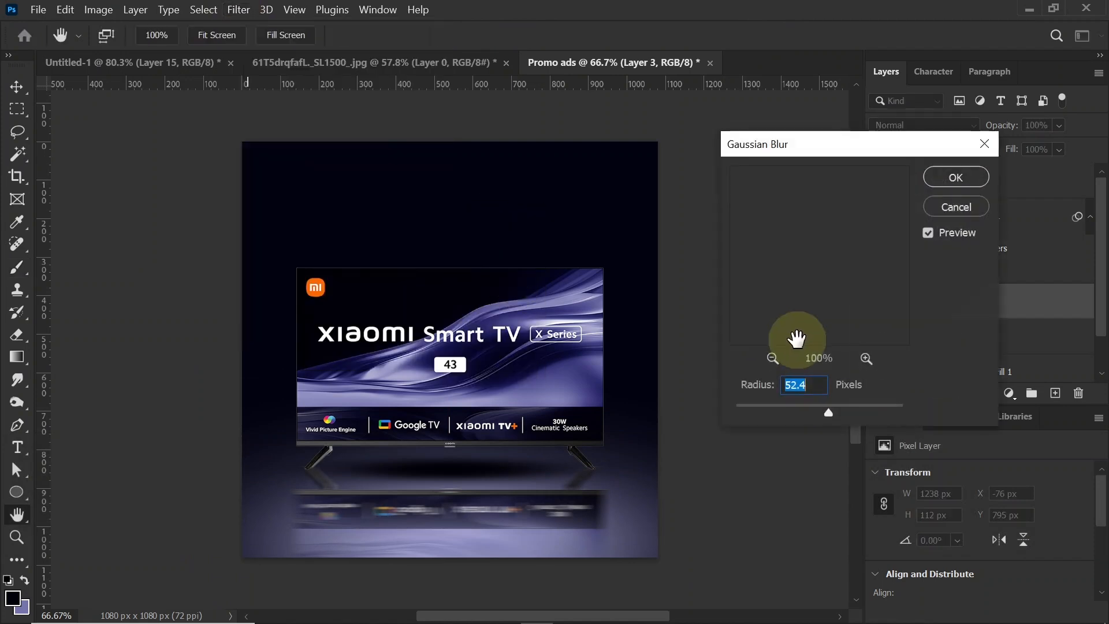
click(619, 441)
drag(792, 413, 803, 410)
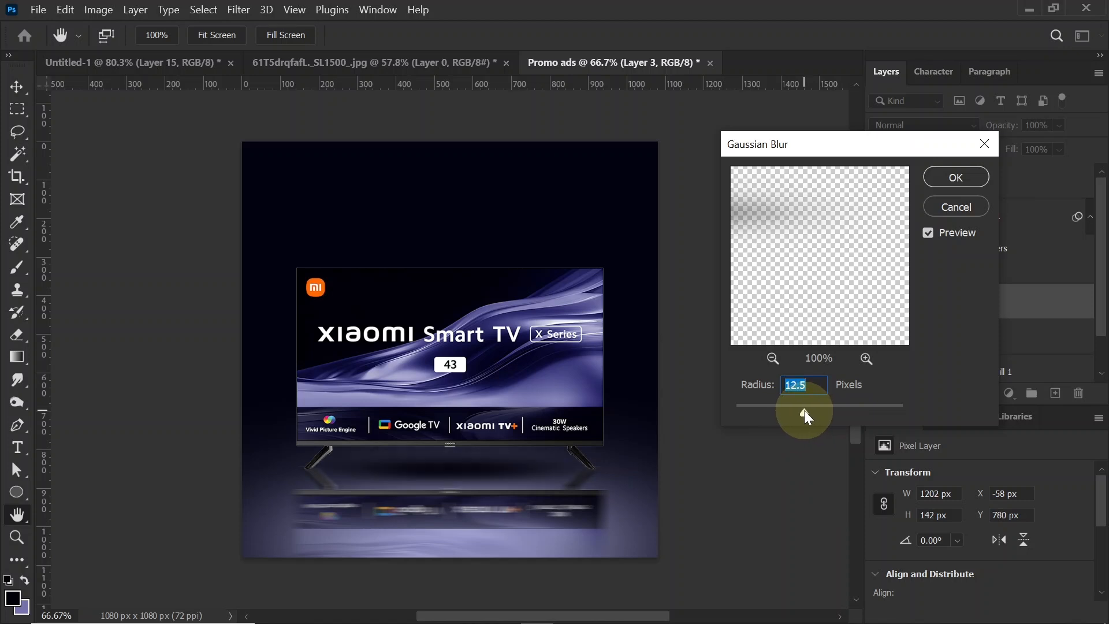
click(956, 177)
key(b)
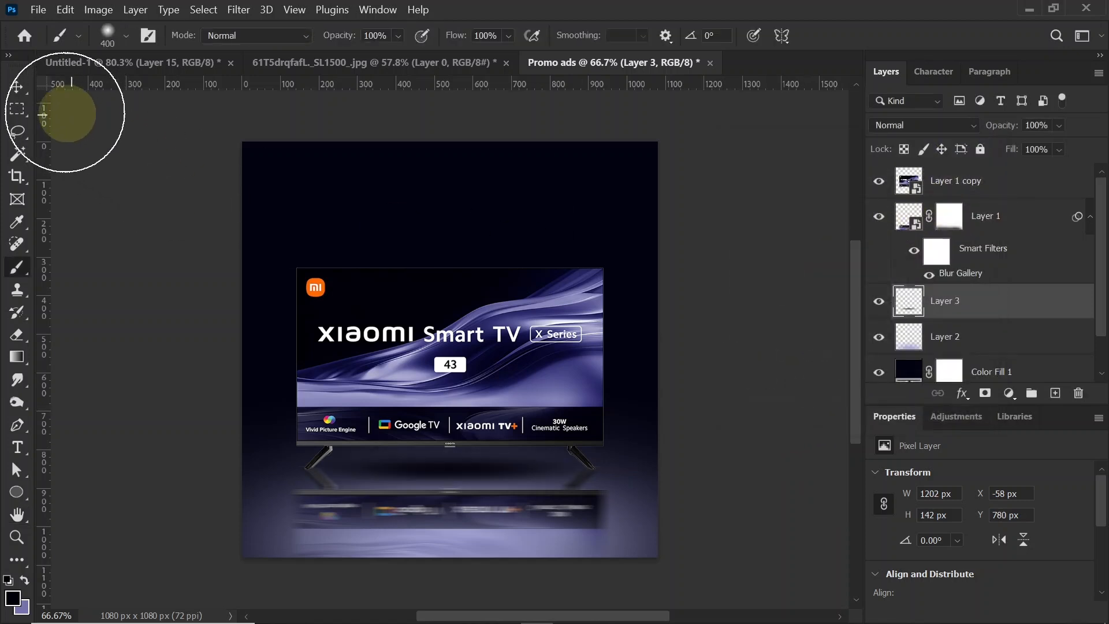
Step: Add a new layer above the floor shadow and paint one soft near-black spot on the floor with the 125 px brush
click(16, 89)
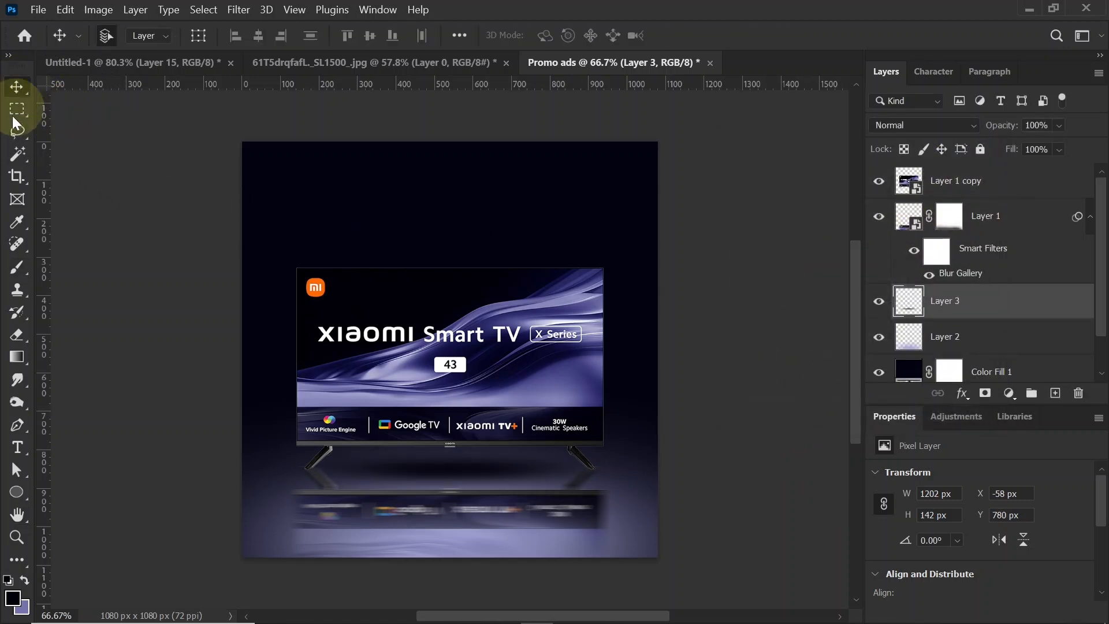
click(1056, 395)
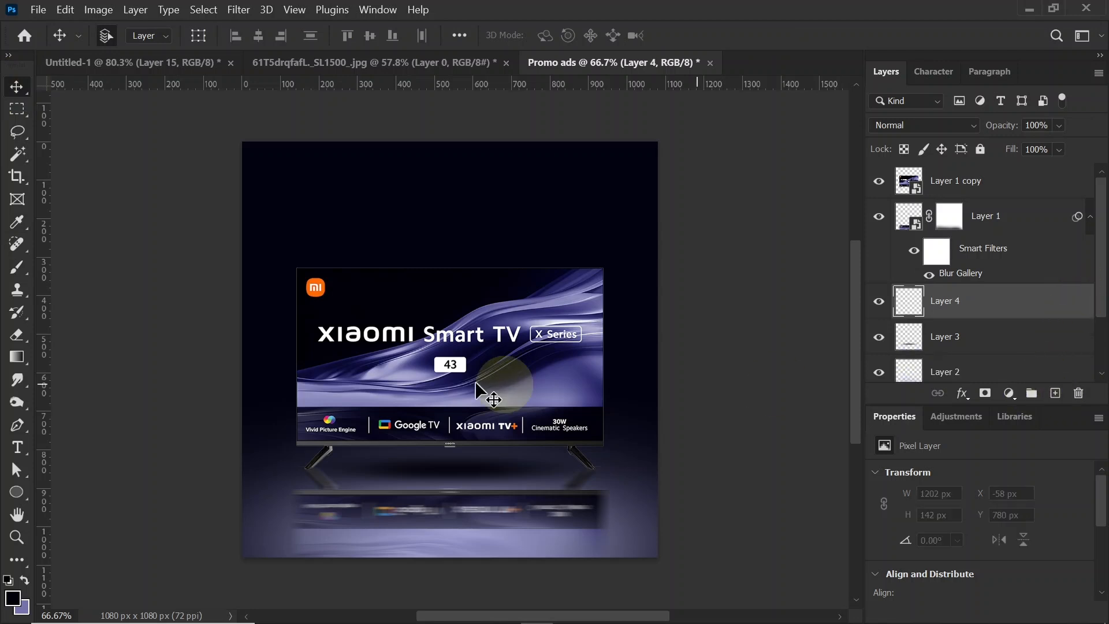
click(18, 269)
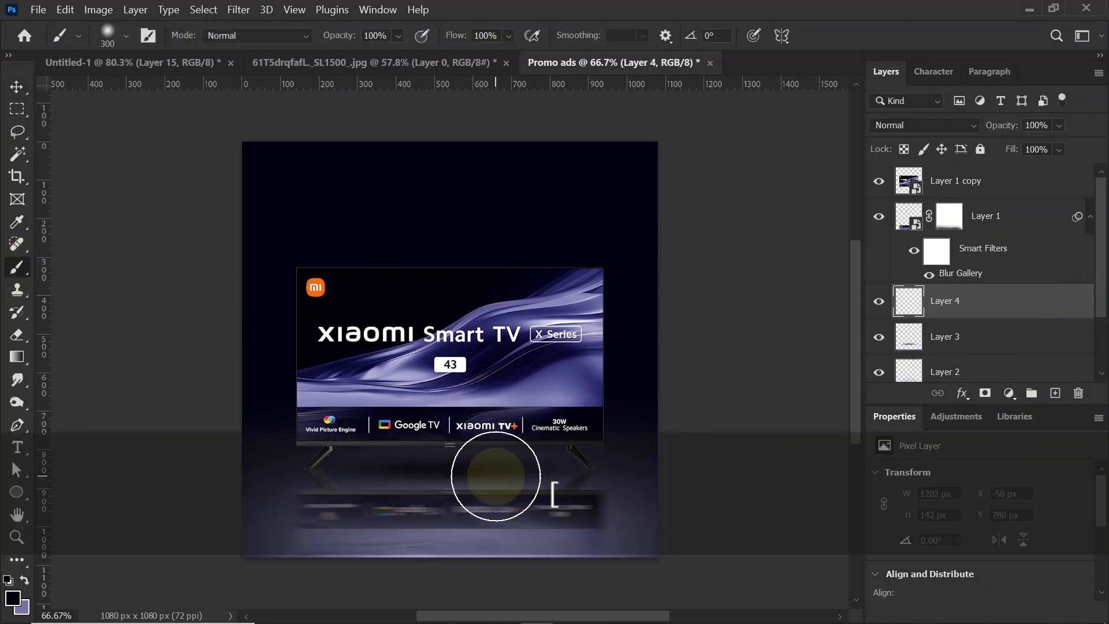
click(497, 494)
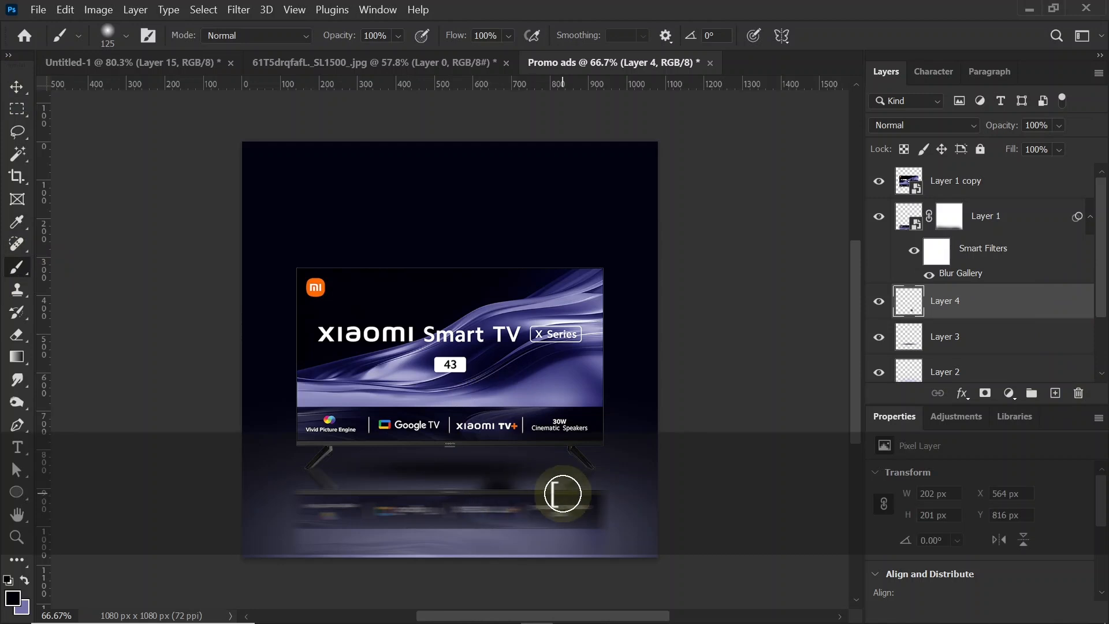
Step: Flatten the small dark spot to about 199 x 40 px and place it under the TV's right foot
key(ctrl+t)
mouse_move(501, 456)
mouse_down()
mouse_move(500, 521)
mouse_move(605, 469)
mouse_up()
key(Return)
key(b)
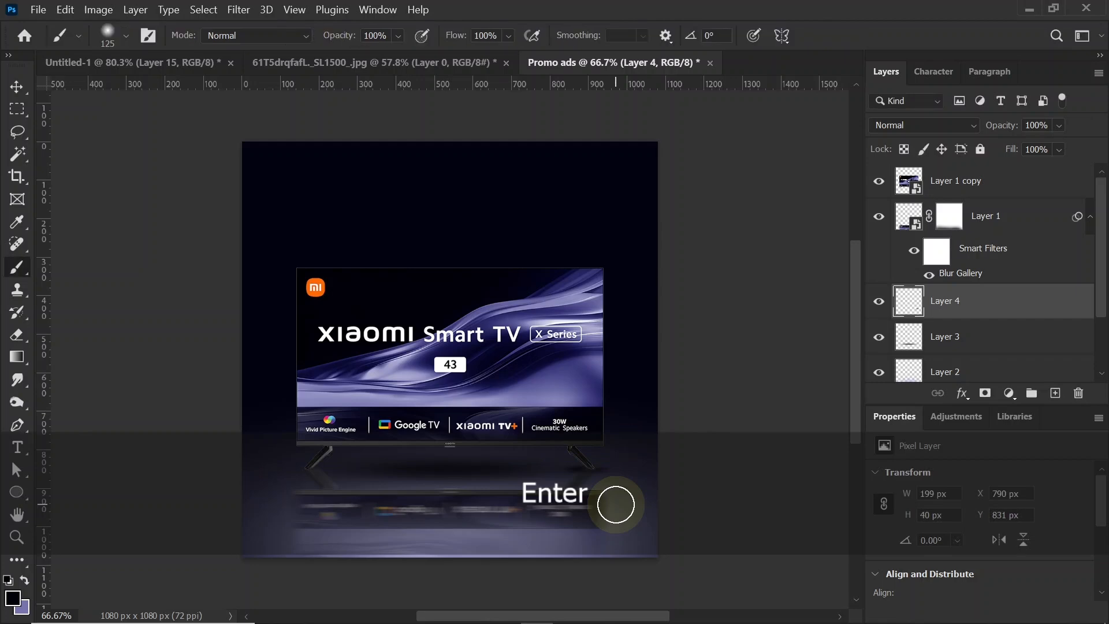
Step: Reduce the right foot's shadow to about 170 x 24 px and align it with the tip of the foot
key(ctrl+equal)
key(ctrl+equal)
key(space)
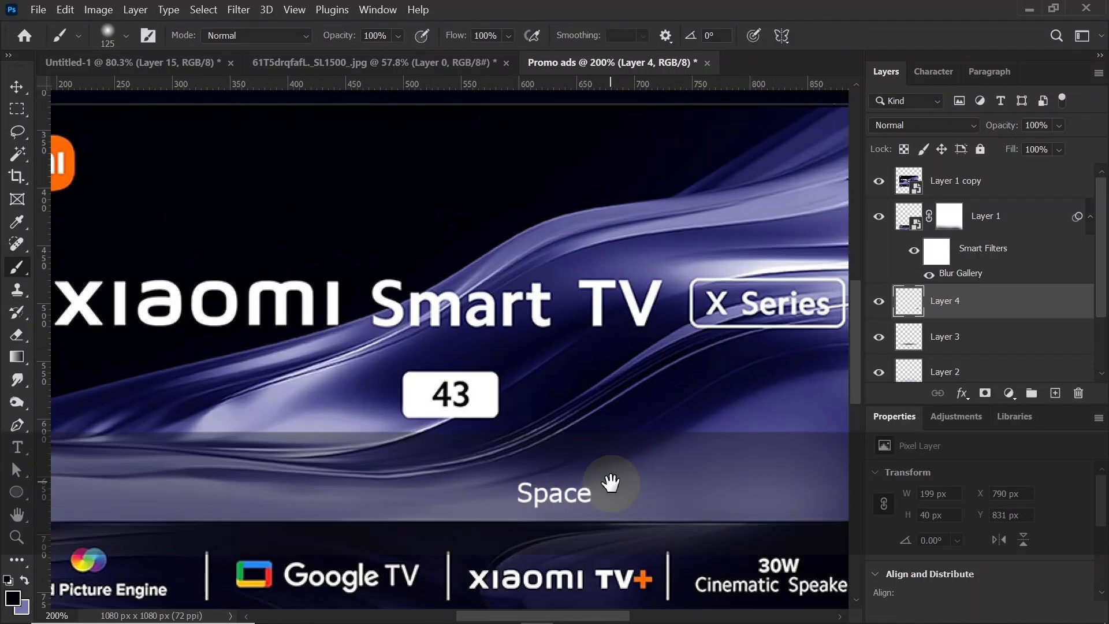
drag(607, 487, 508, 339)
drag(601, 517, 453, 268)
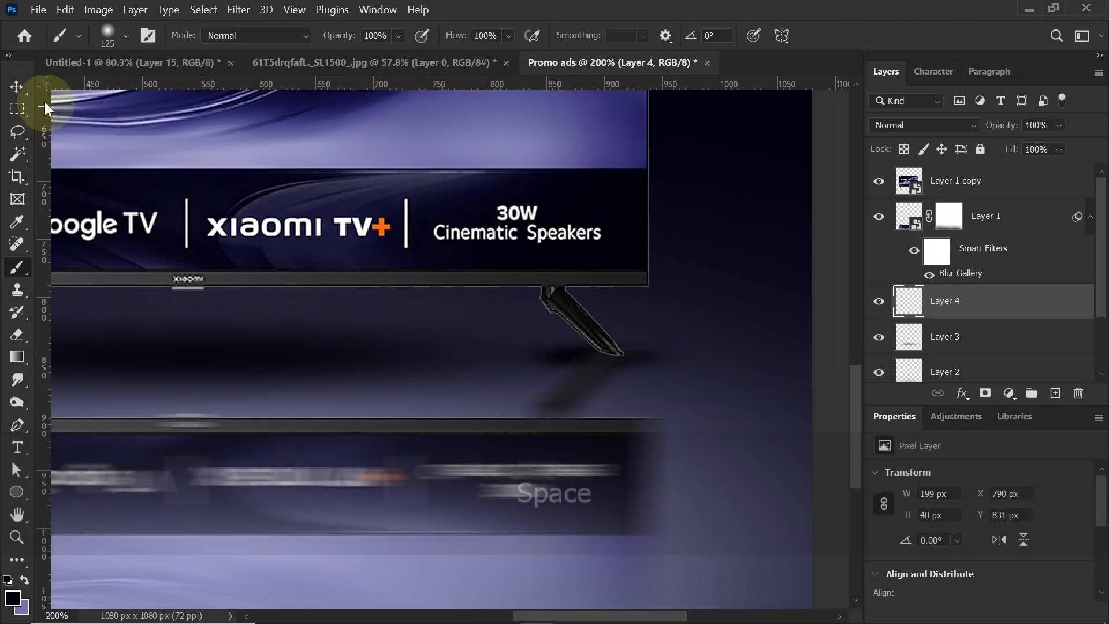
click(17, 86)
key(ctrl+t)
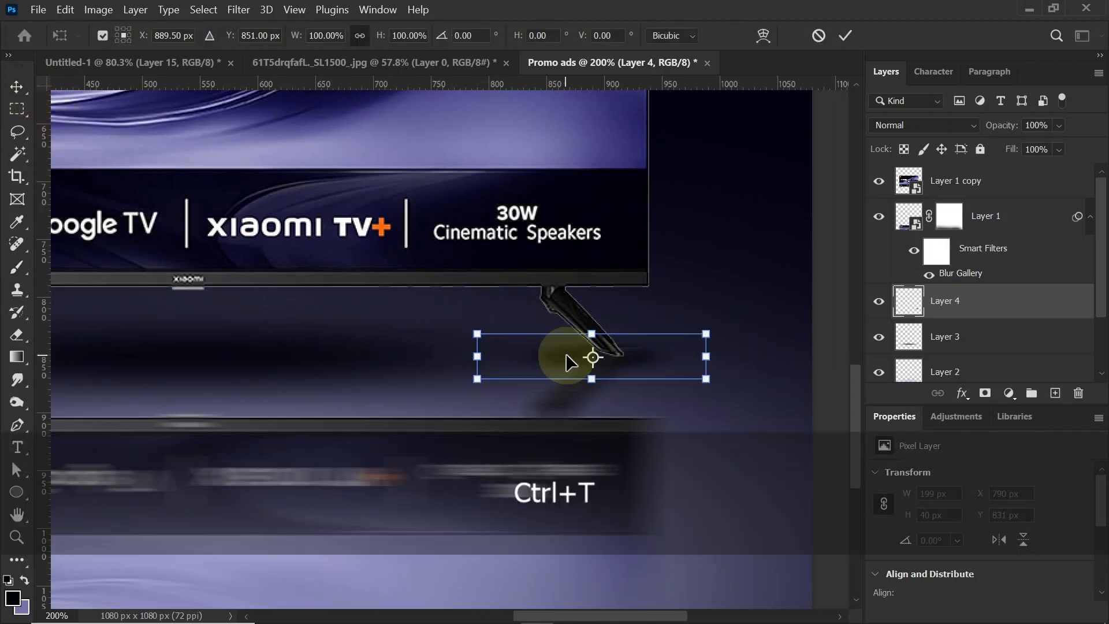
key(shift)
drag(592, 335, 596, 345)
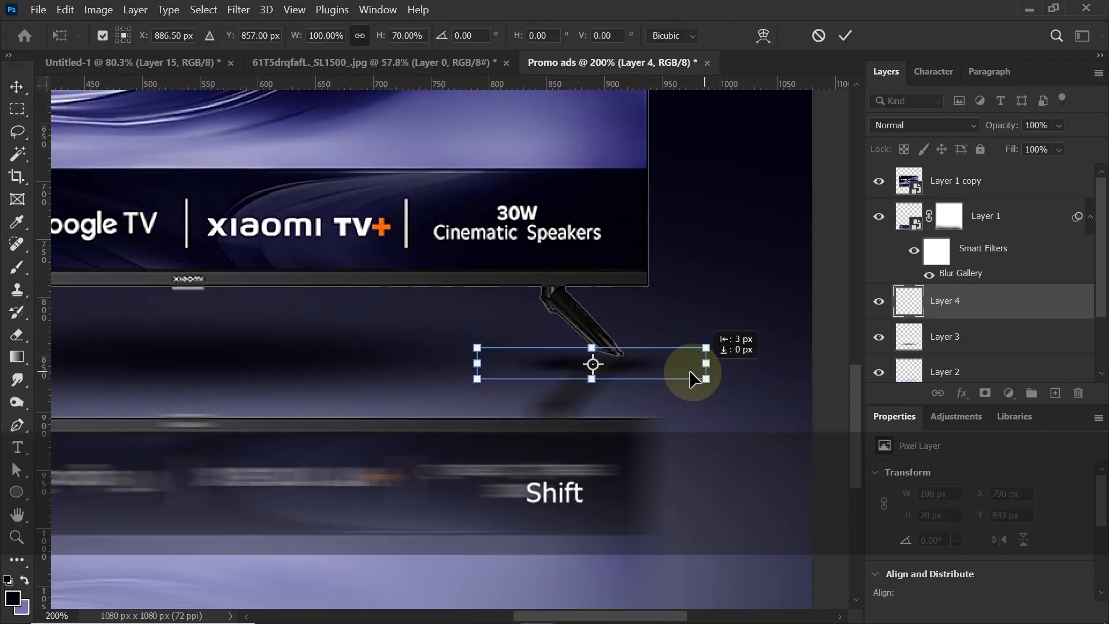
drag(693, 379, 640, 368)
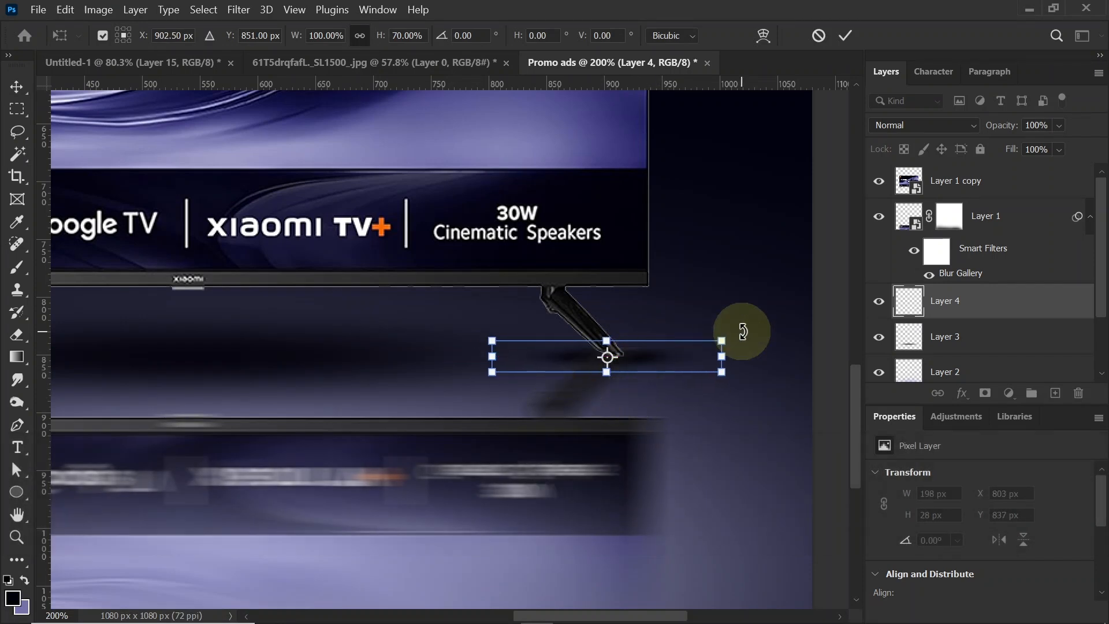
drag(722, 340, 647, 365)
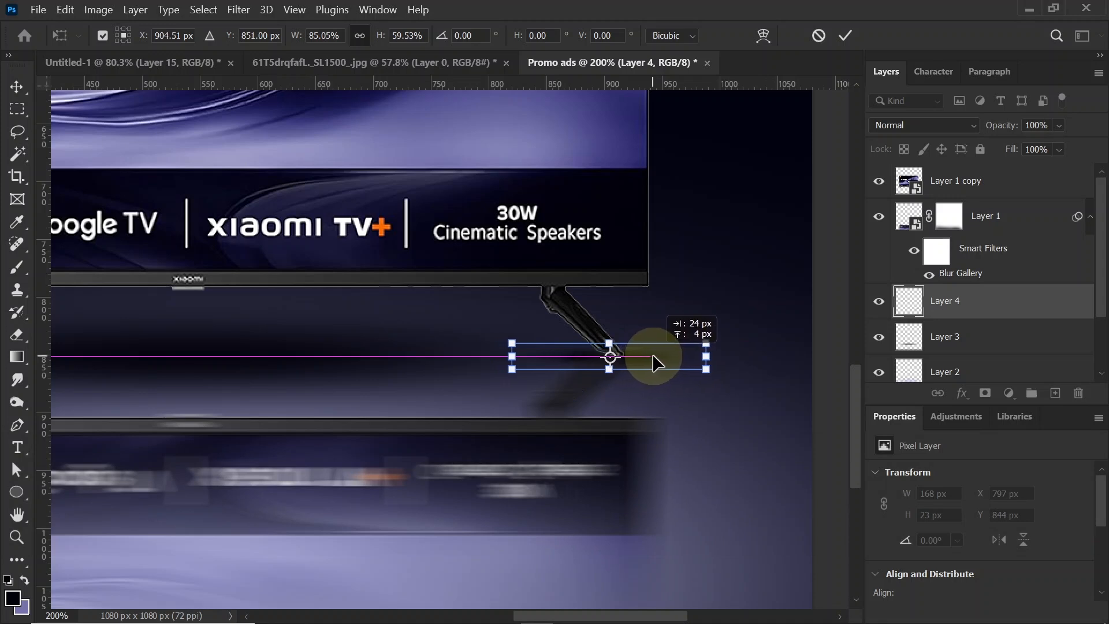
key(Return)
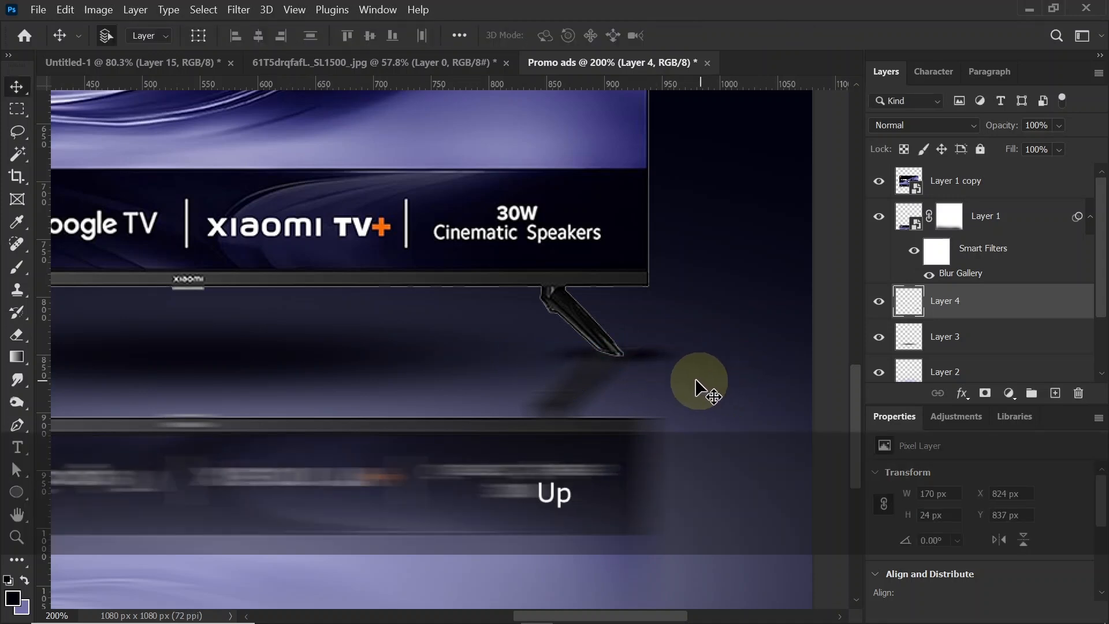
Step: Duplicate the right foot's shadow and move the copy under the TV's left foot
key(ctrl)
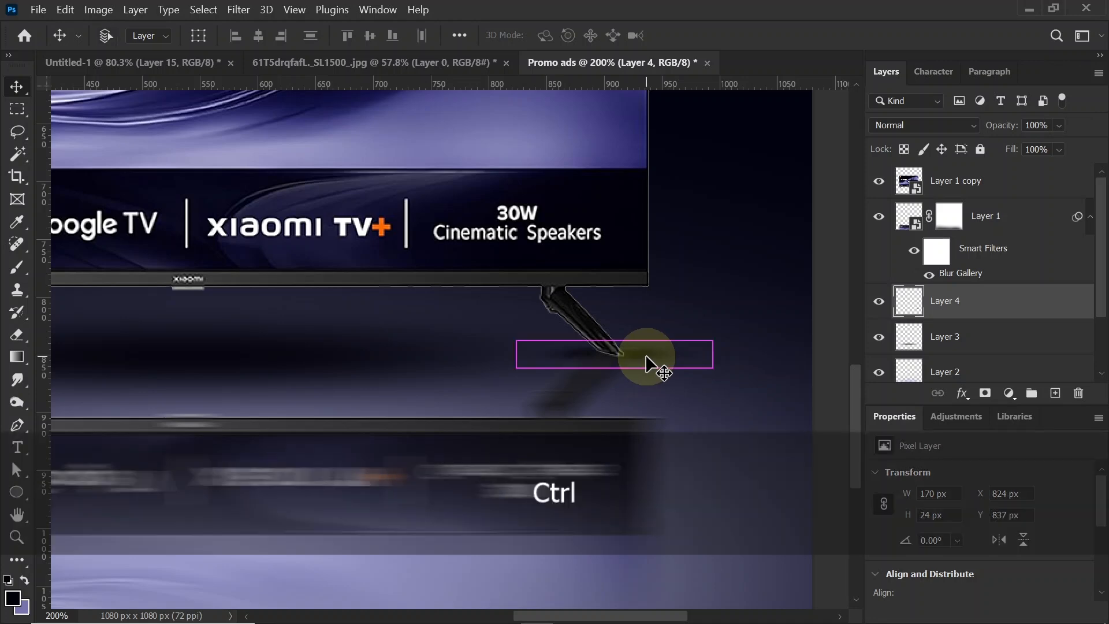
key(ctrl+minus)
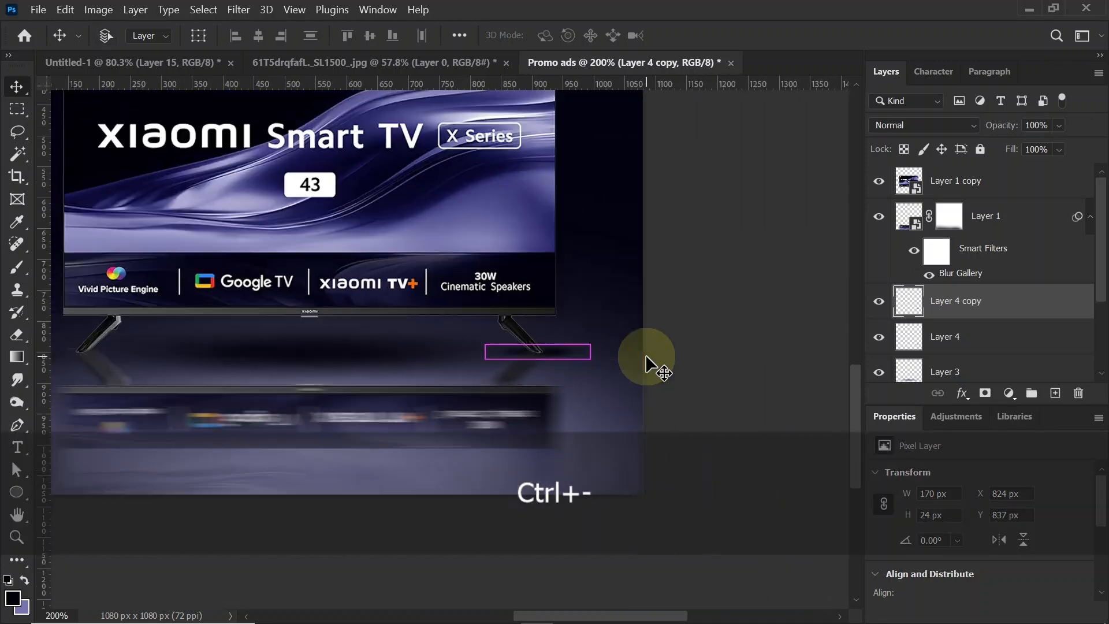
key(ctrl+t)
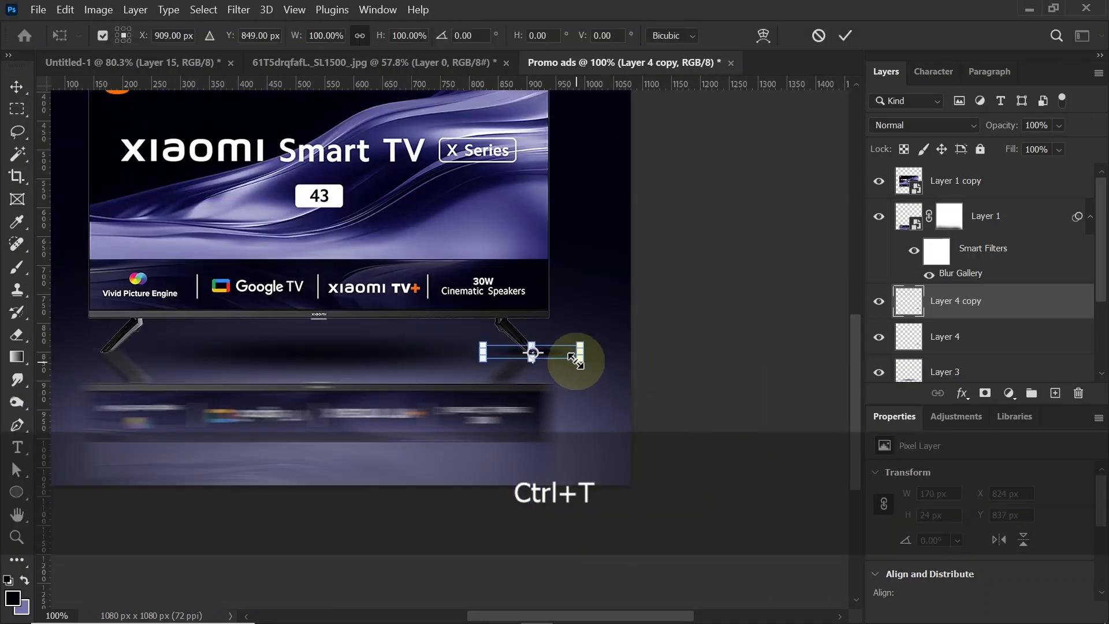
drag(559, 352, 138, 352)
key(Return)
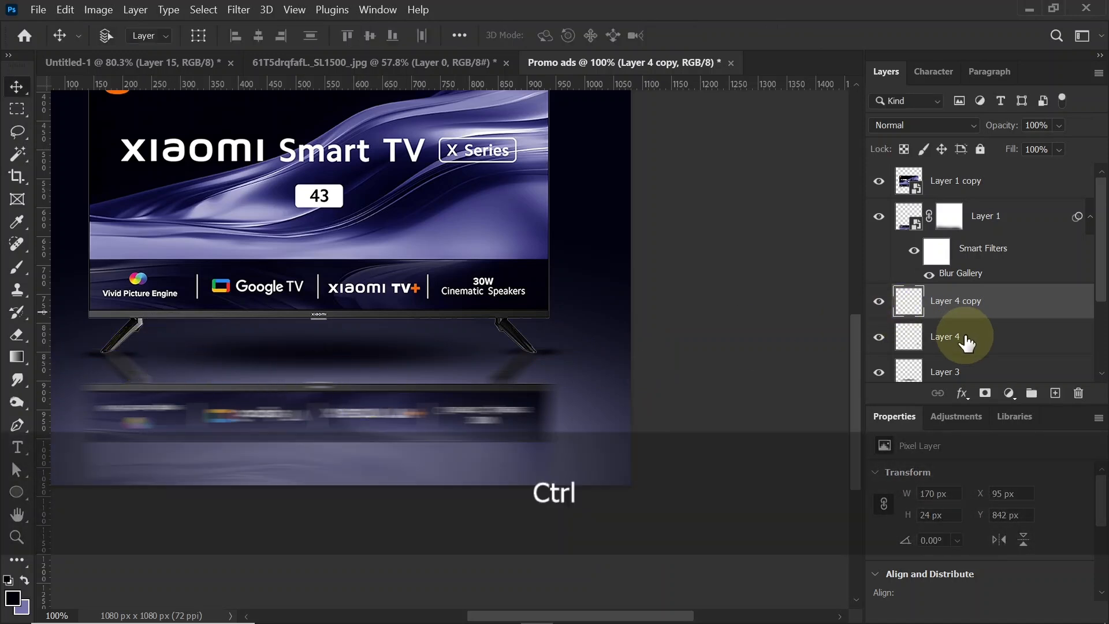
Step: Lower the fill of both foot shadow layers to 55%
ctrl+click(967, 343)
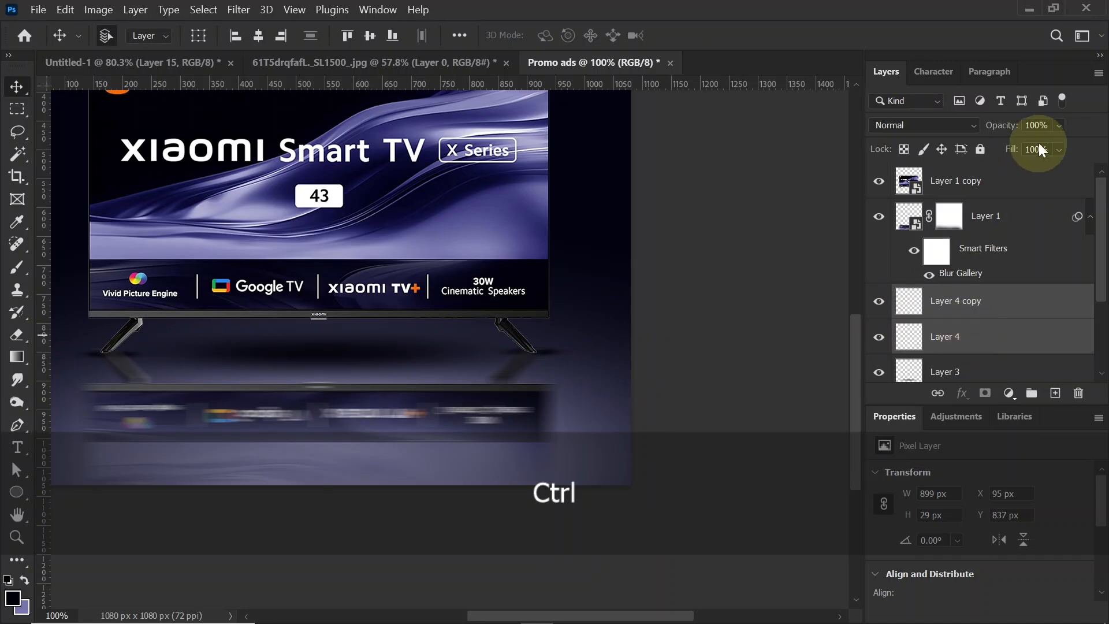
drag(1058, 154, 1072, 171)
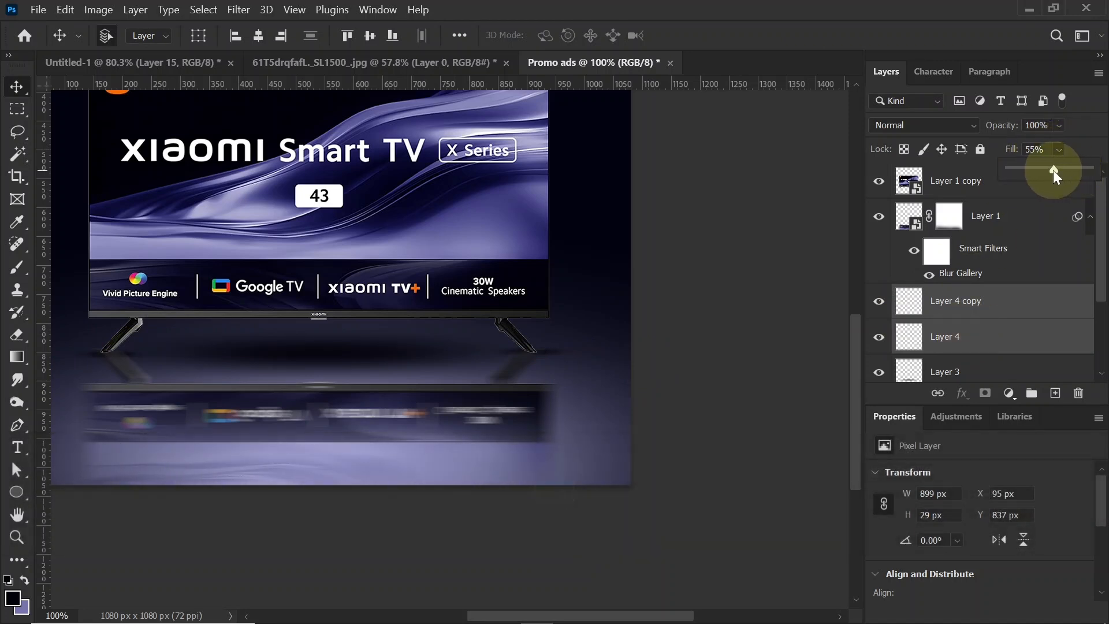
key(Return)
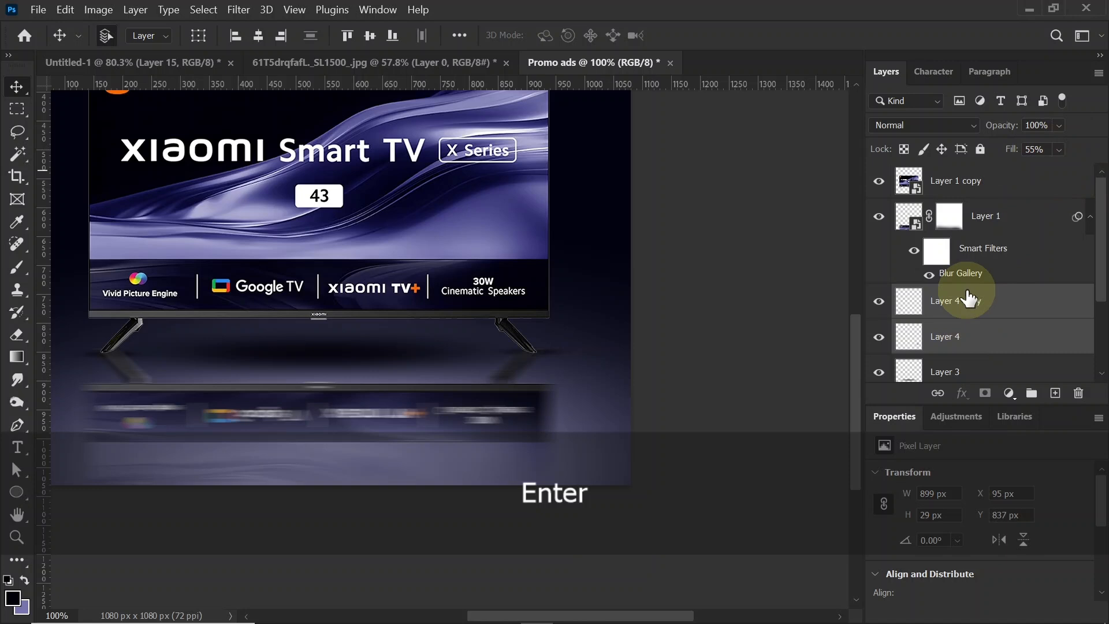
key(ctrl+0)
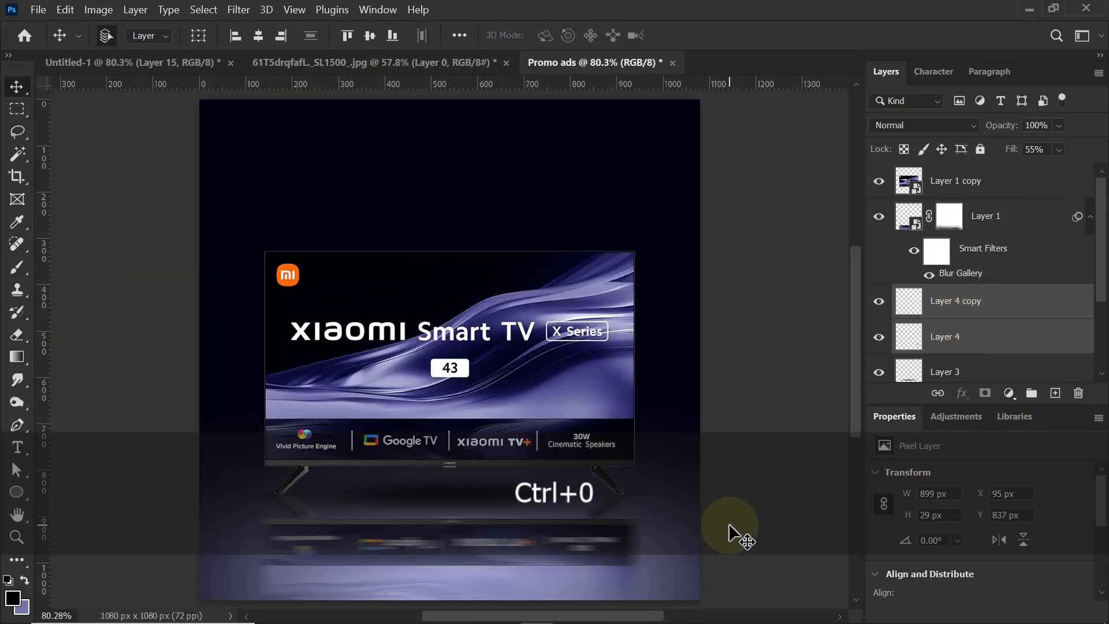
click(422, 514)
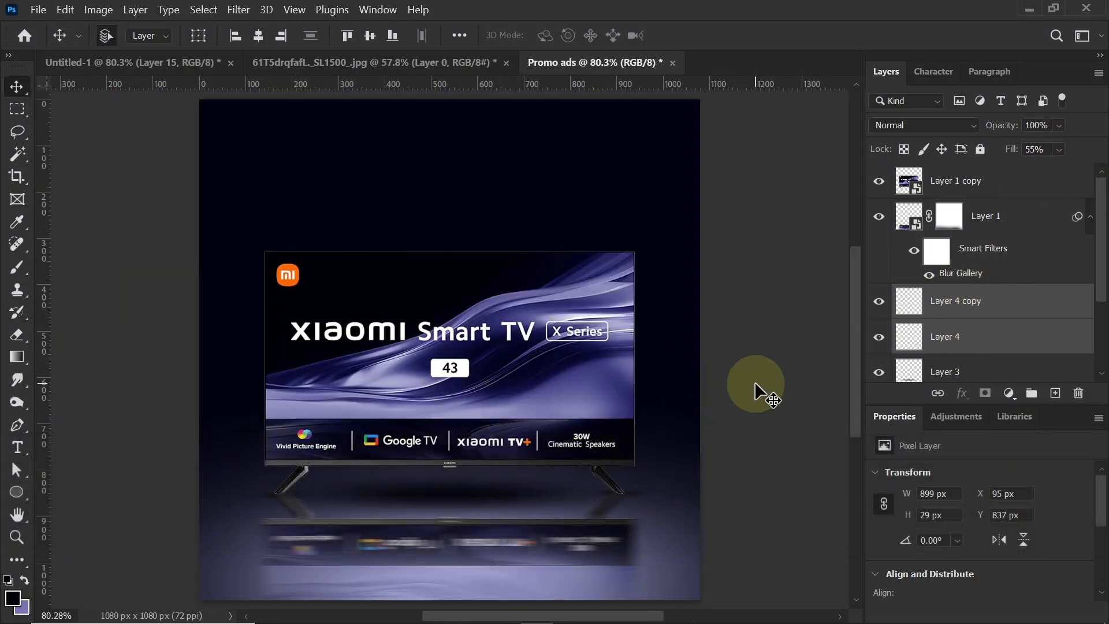
Step: Add a new layer directly above Color Fill 1 and enlarge the soft brush to 1400 px
scroll(1089, 289, down, 3)
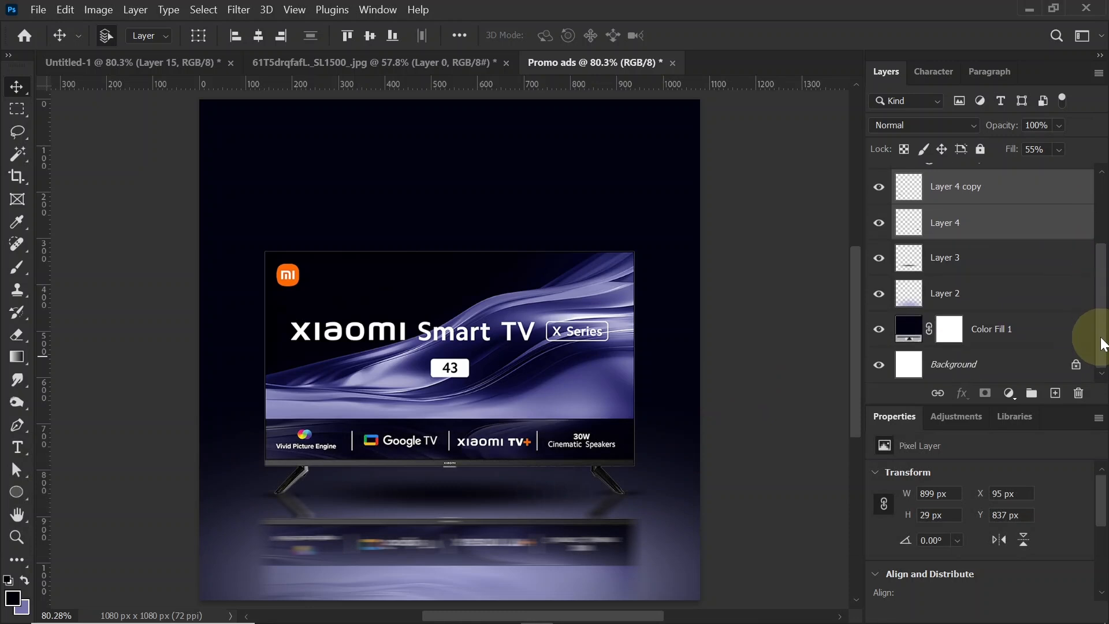
click(1019, 334)
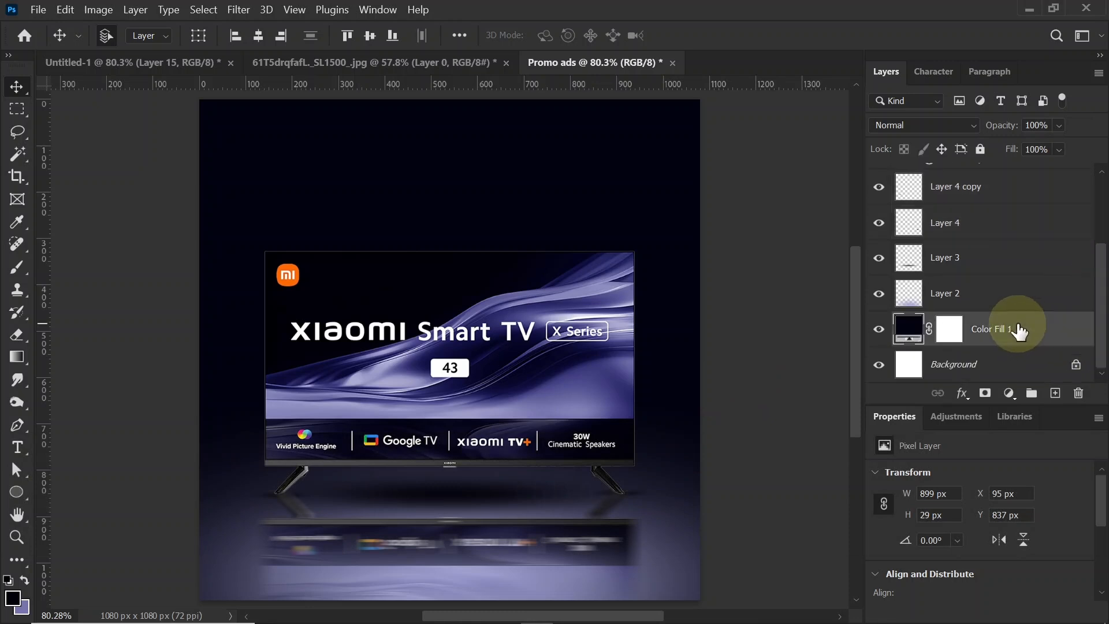
click(1055, 394)
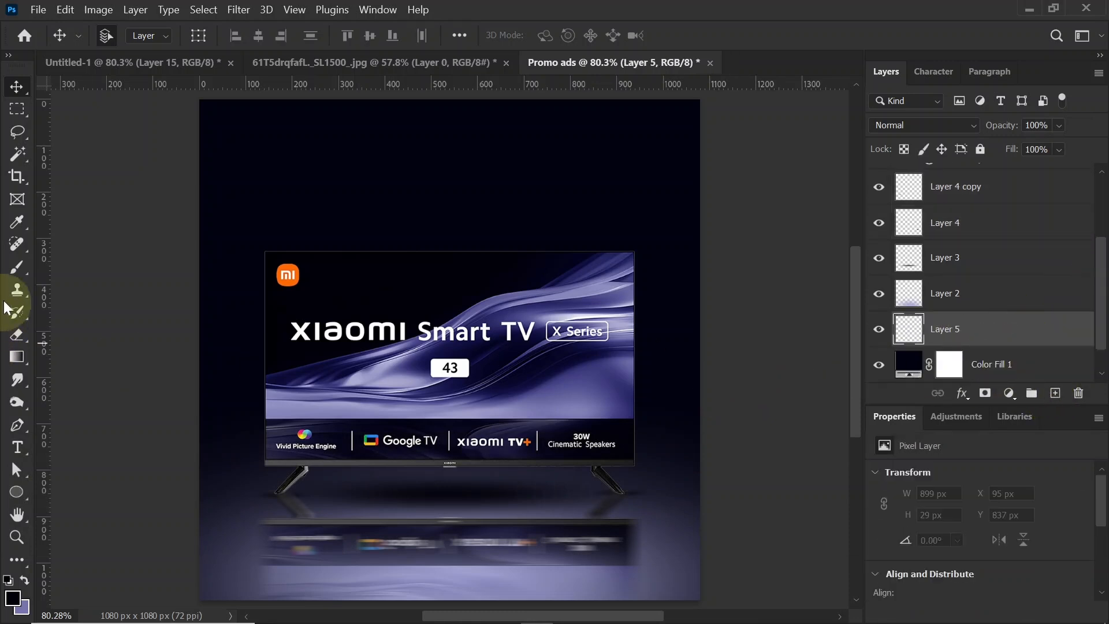
click(16, 269)
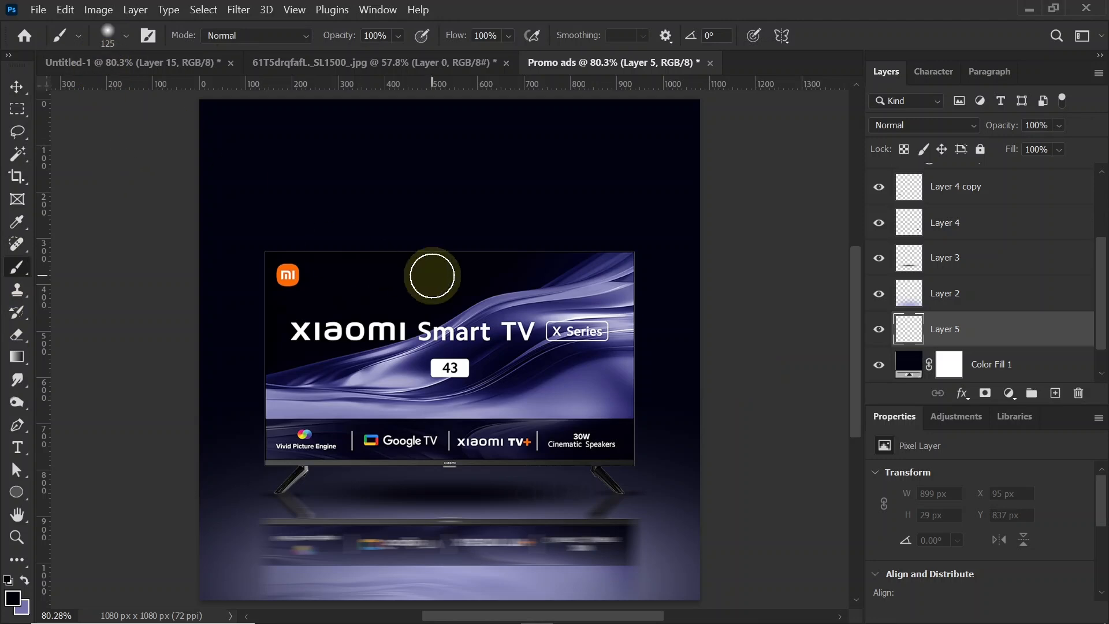
key(bracketright)
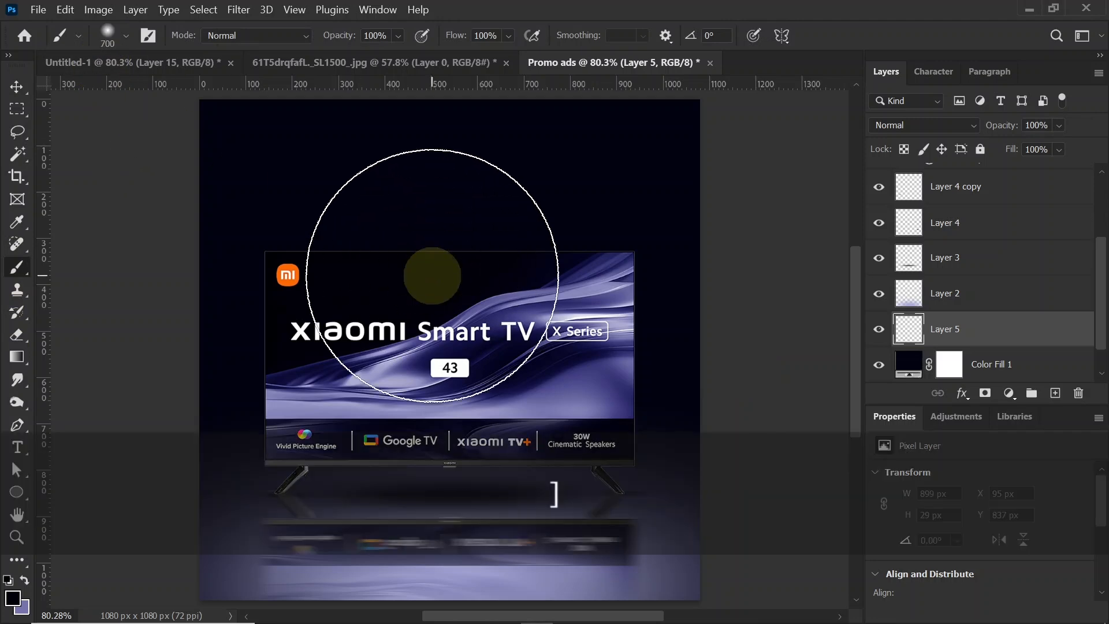
key(bracketright)
key(bracketright)
key(bracketright)
key(bracketright)
key(bracketright)
key(bracketright)
key(bracketright)
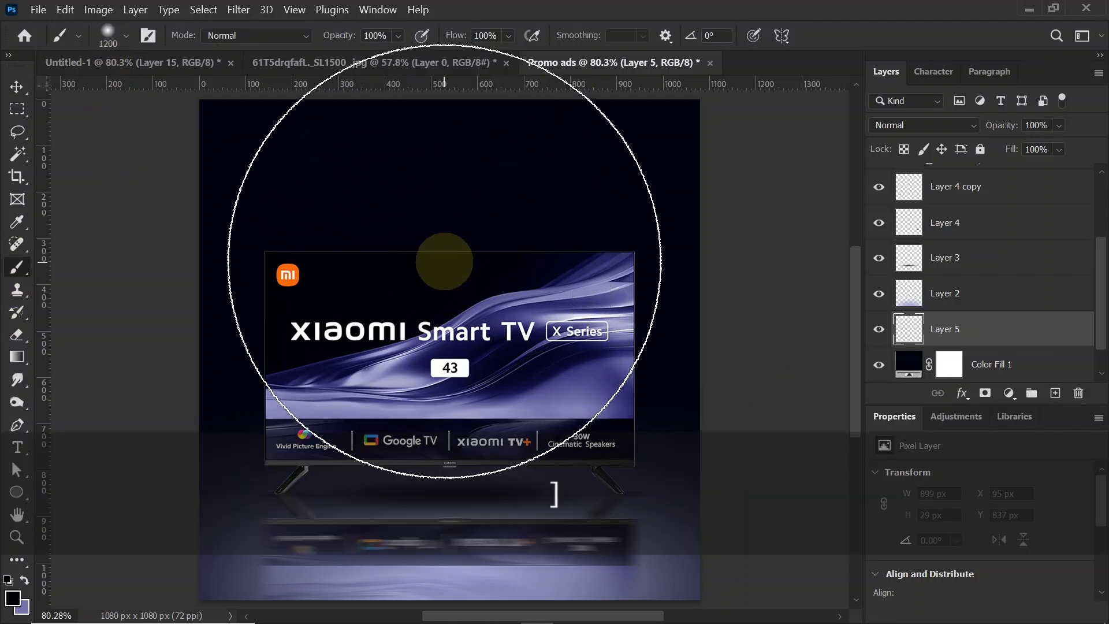
Step: Swap the foreground and background colours and set the foreground to light violet #9f9fcc sampled from the floor glow
click(24, 578)
click(12, 596)
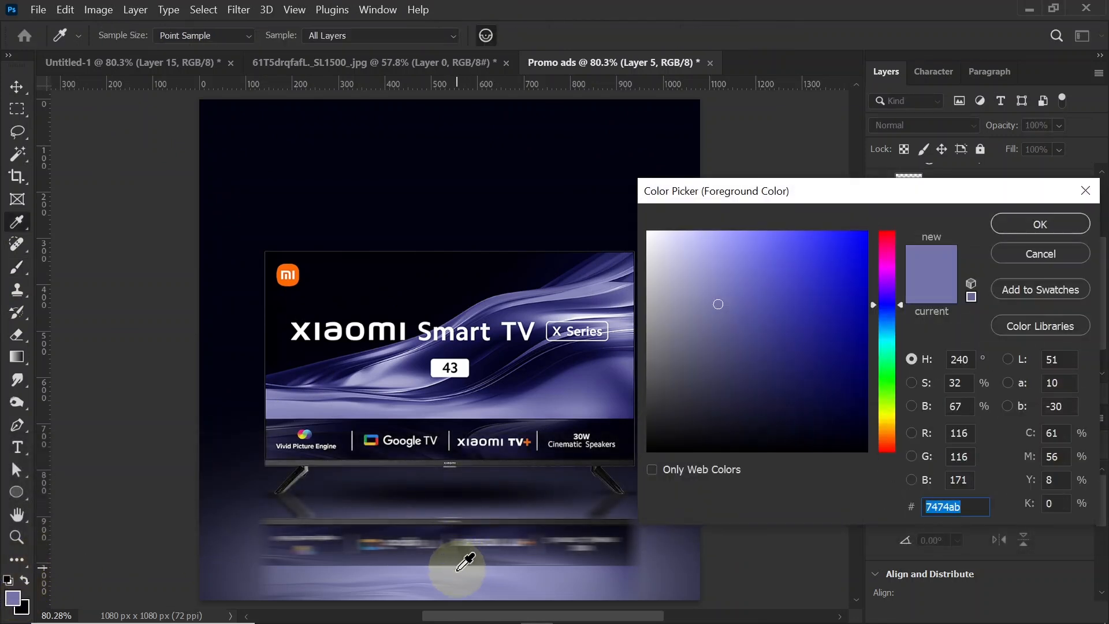
click(457, 568)
click(910, 562)
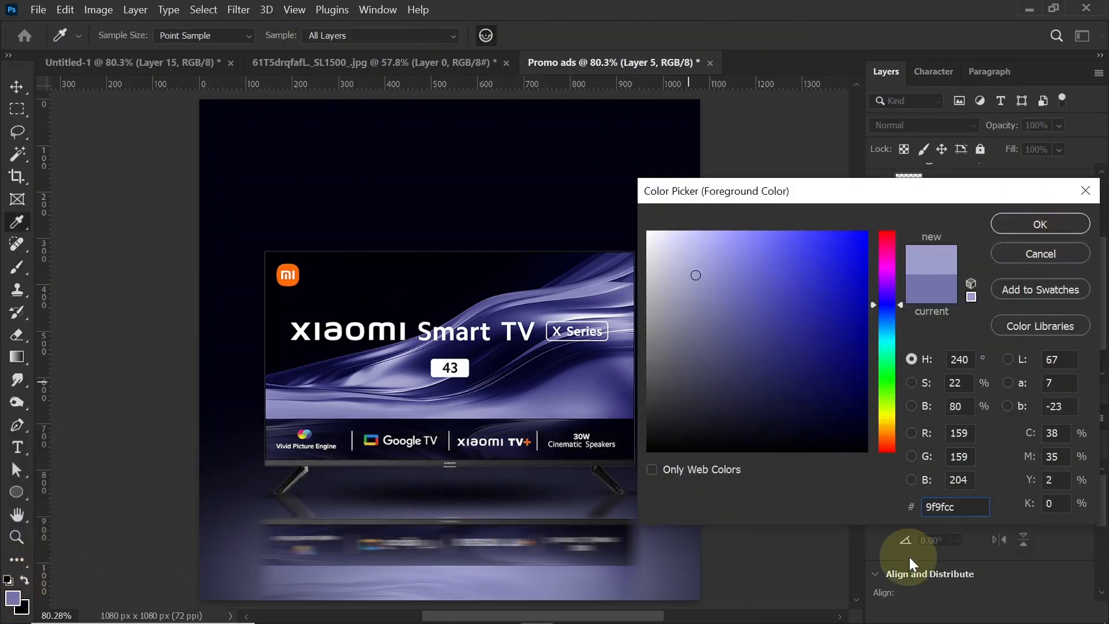
click(1078, 223)
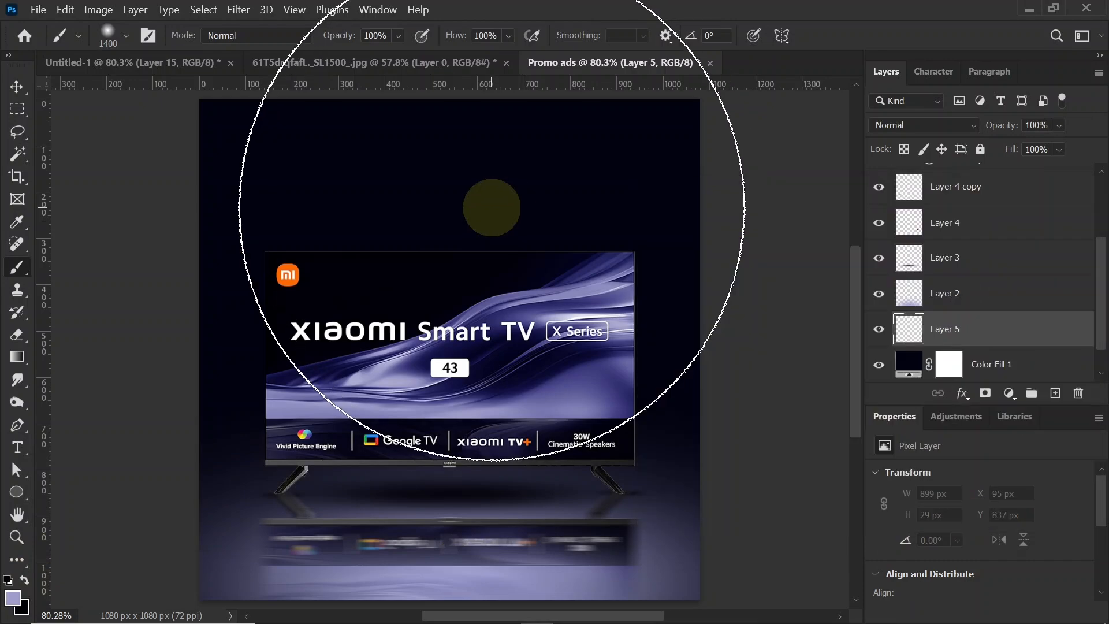
key(ctrl+minus)
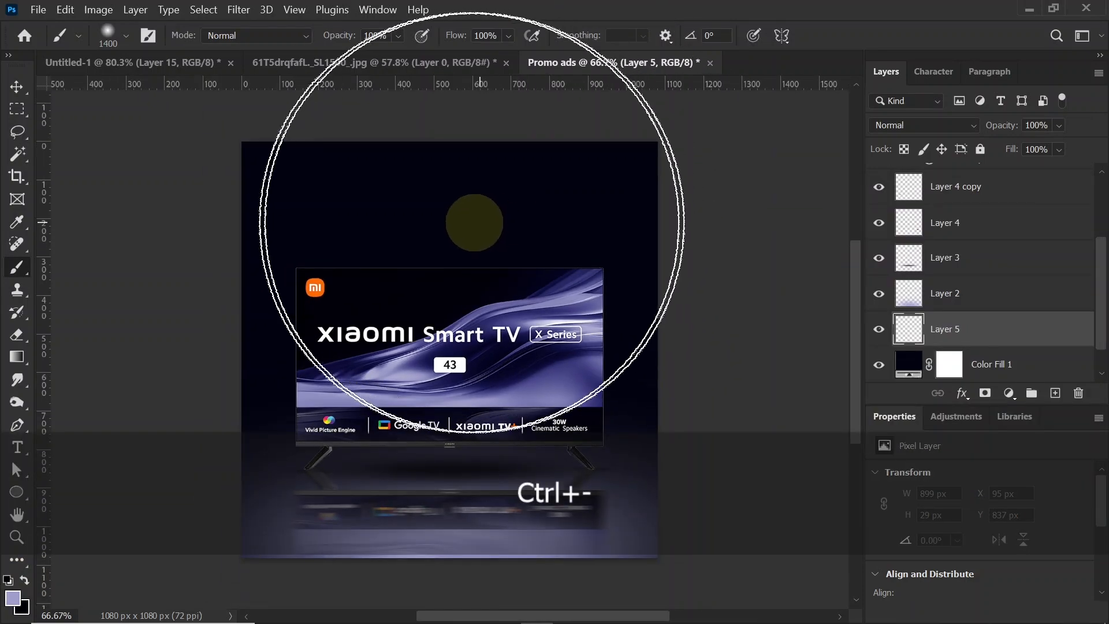
Step: Paint a light violet glow above the TV and resize the glow layer to about 106% width and 98% height
click(449, 205)
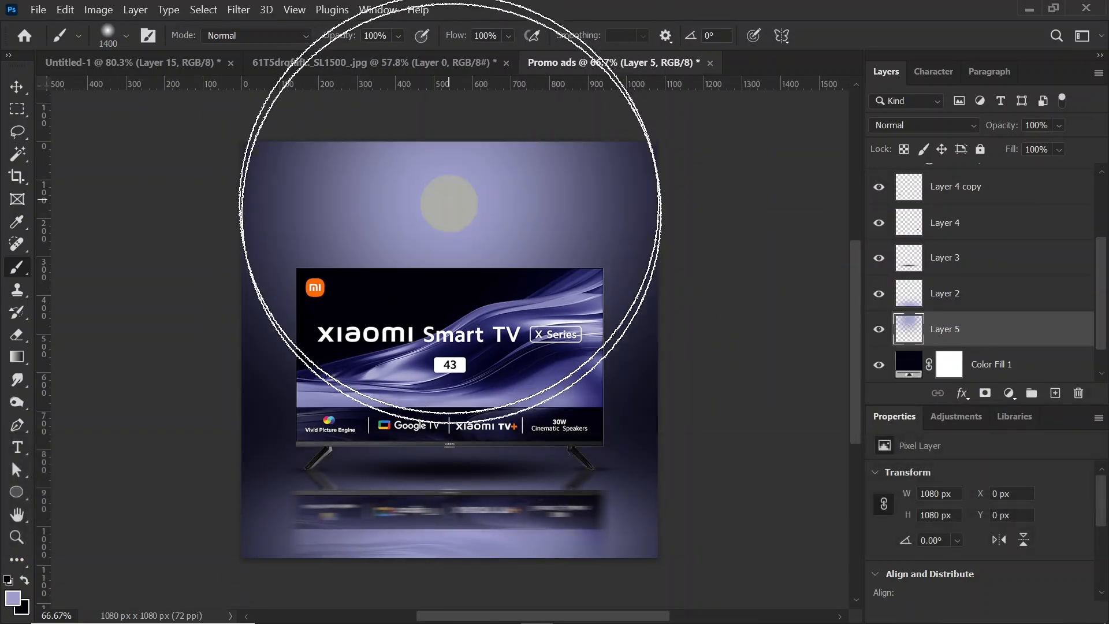
click(16, 88)
key(ctrl+t)
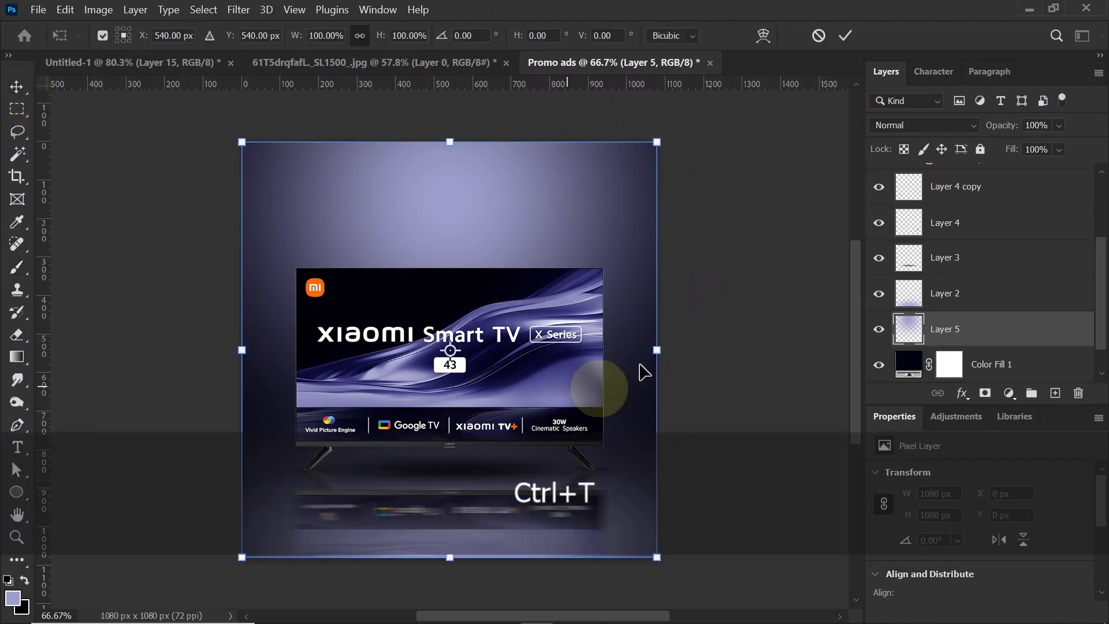
mouse_move(658, 350)
mouse_down()
mouse_move(679, 348)
mouse_move(646, 354)
mouse_up()
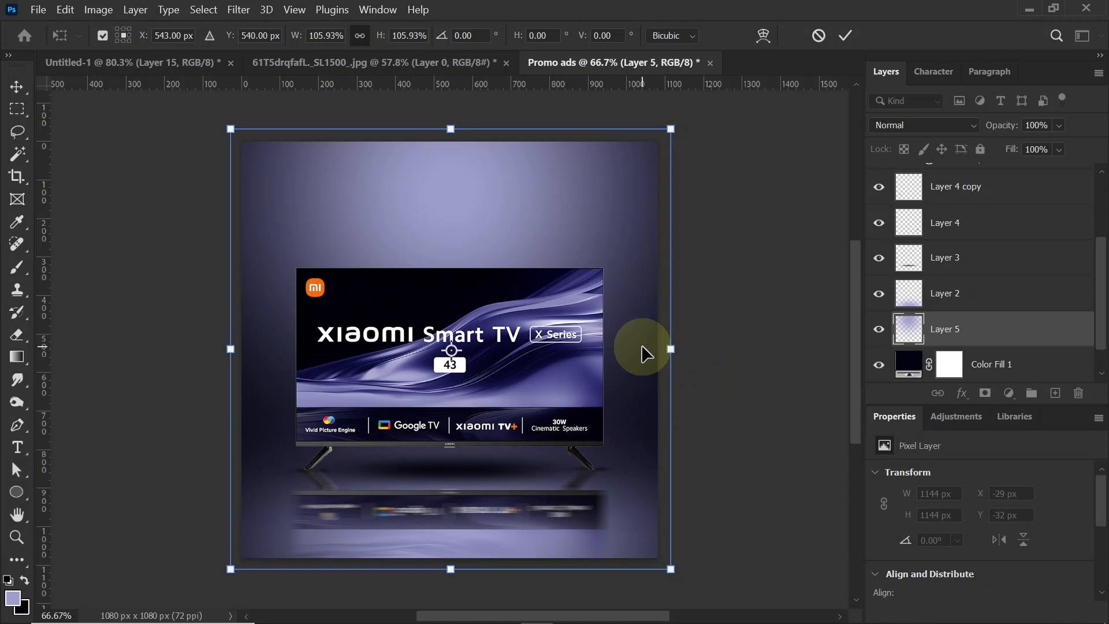
key(shift)
drag(450, 569, 452, 534)
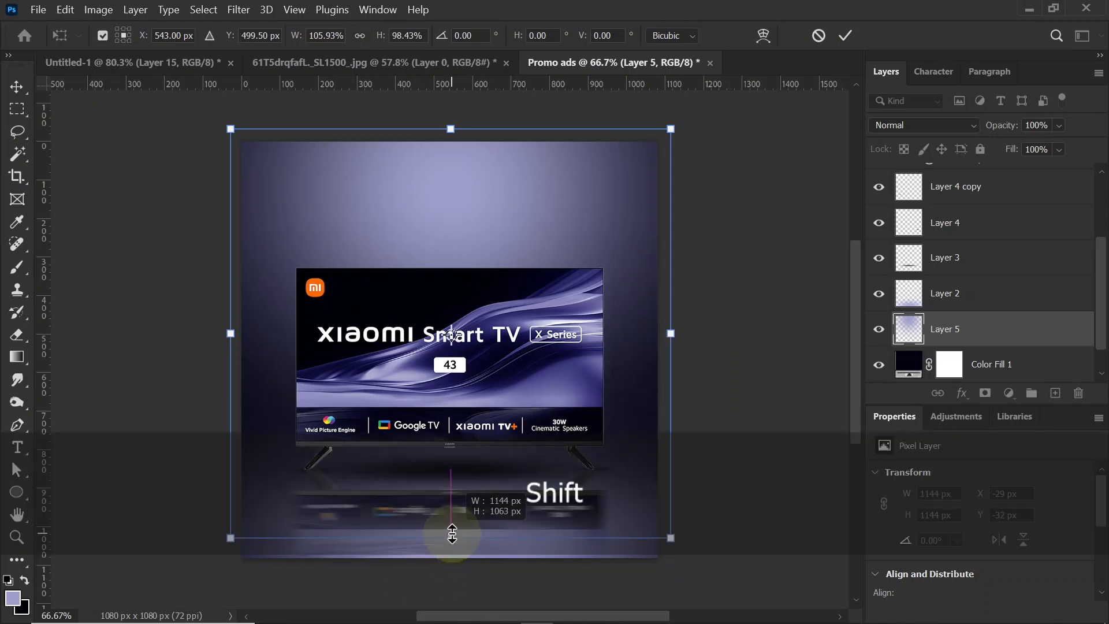
key(Return)
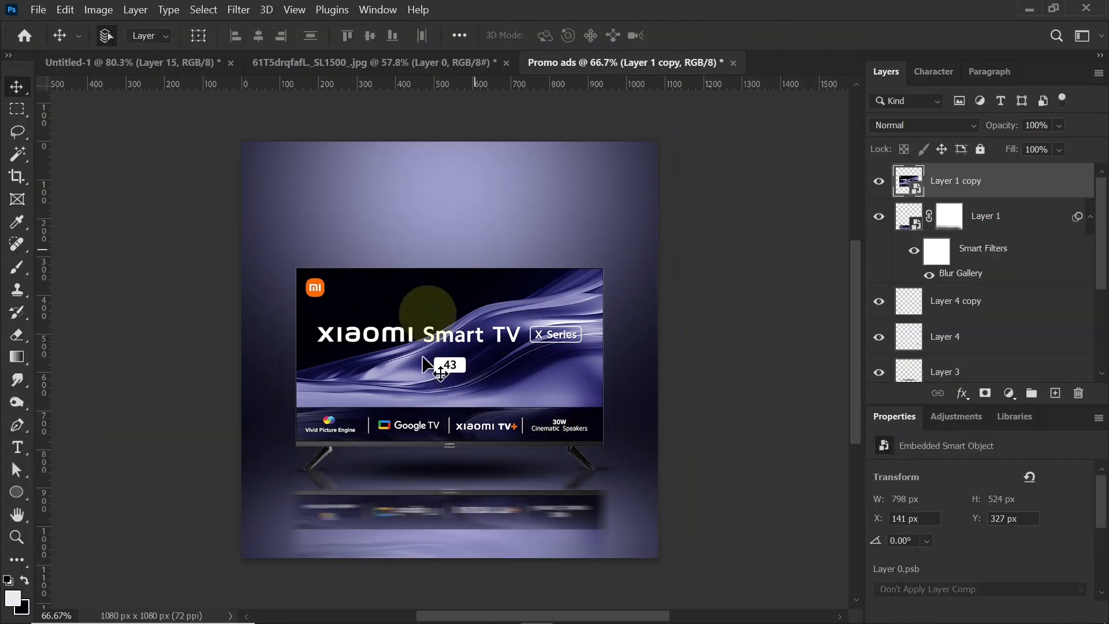
Step: Add a new layer at the top of the stack and draw a circle about 536 px across over the TV
click(1056, 397)
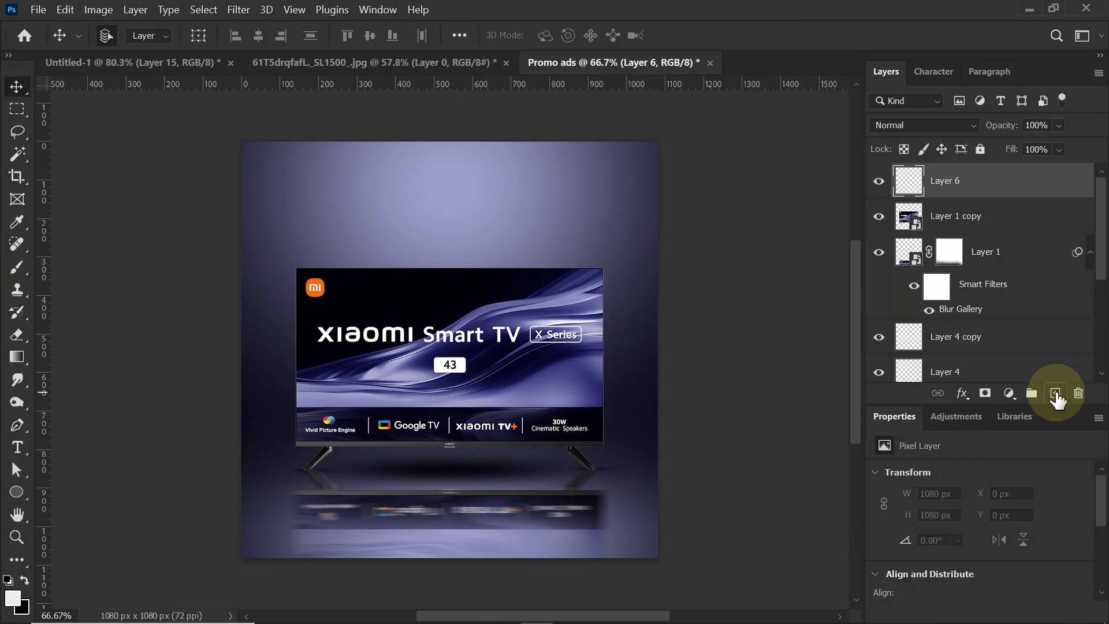
click(15, 494)
right_click(12, 492)
click(81, 507)
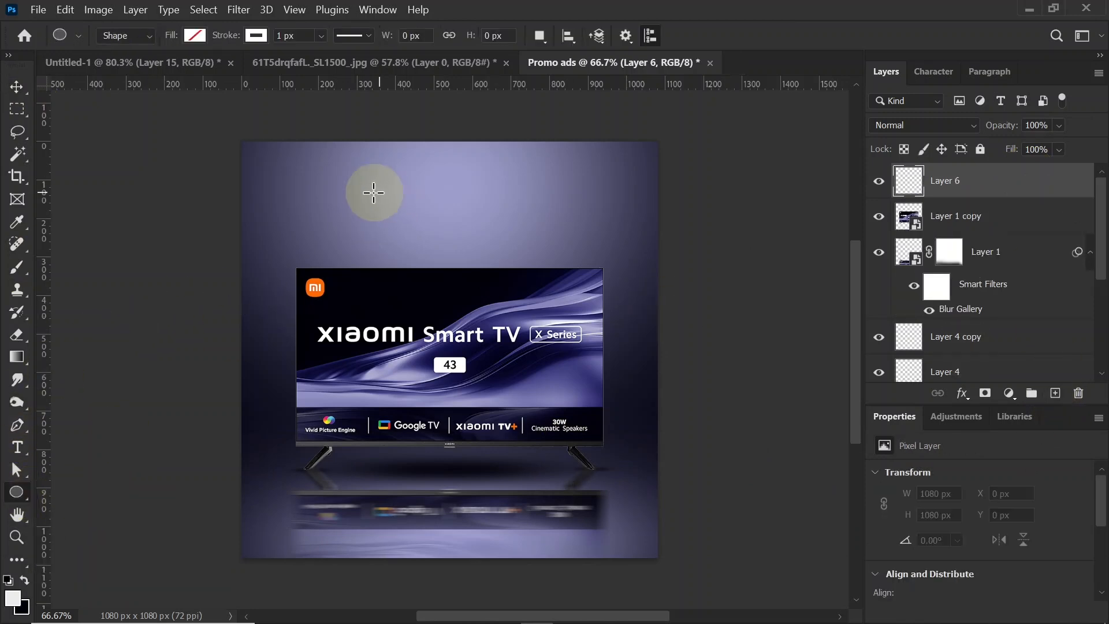
mouse_move(372, 192)
mouse_down()
mouse_move(466, 298)
mouse_move(590, 400)
mouse_up()
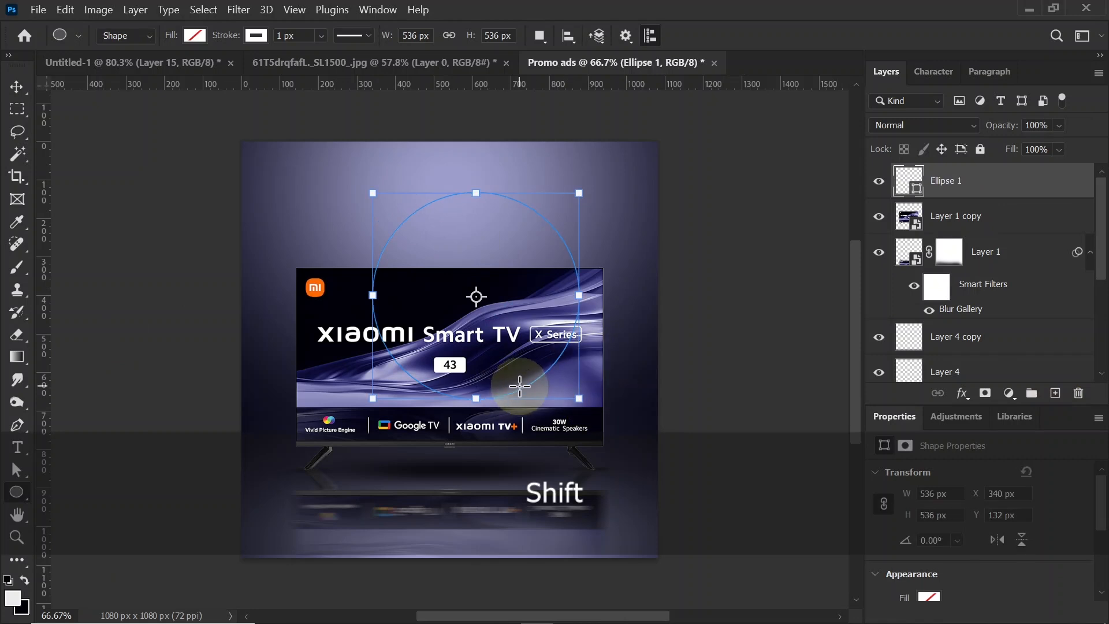
Step: Remove the circle's stroke and fill it with dark navy #0e0d39 sampled from the TV artwork
click(256, 35)
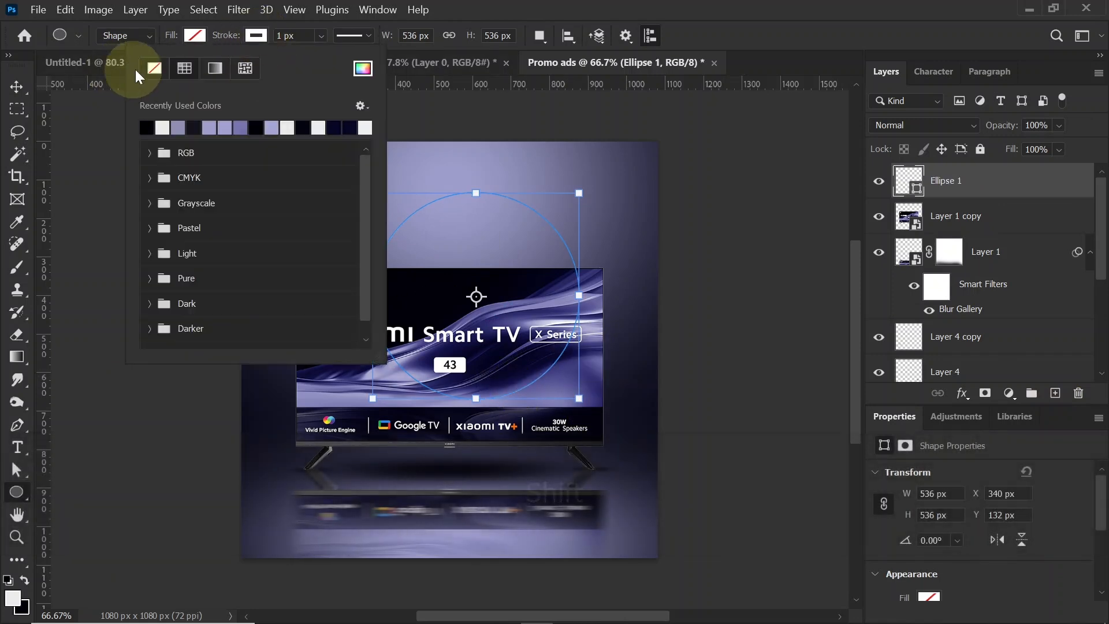
click(161, 65)
click(196, 35)
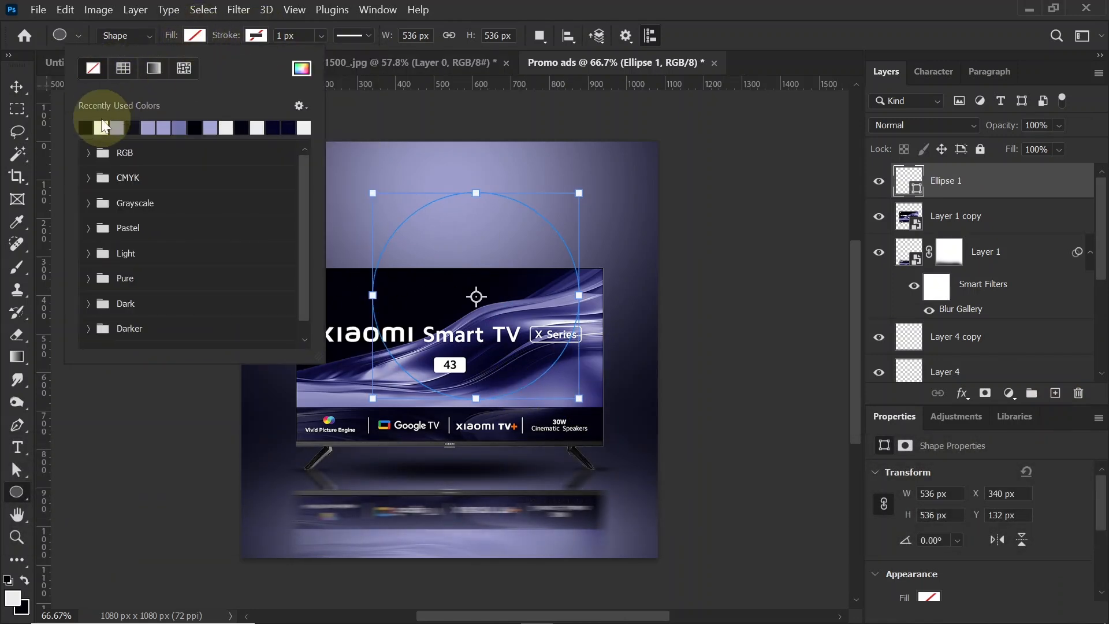
click(86, 126)
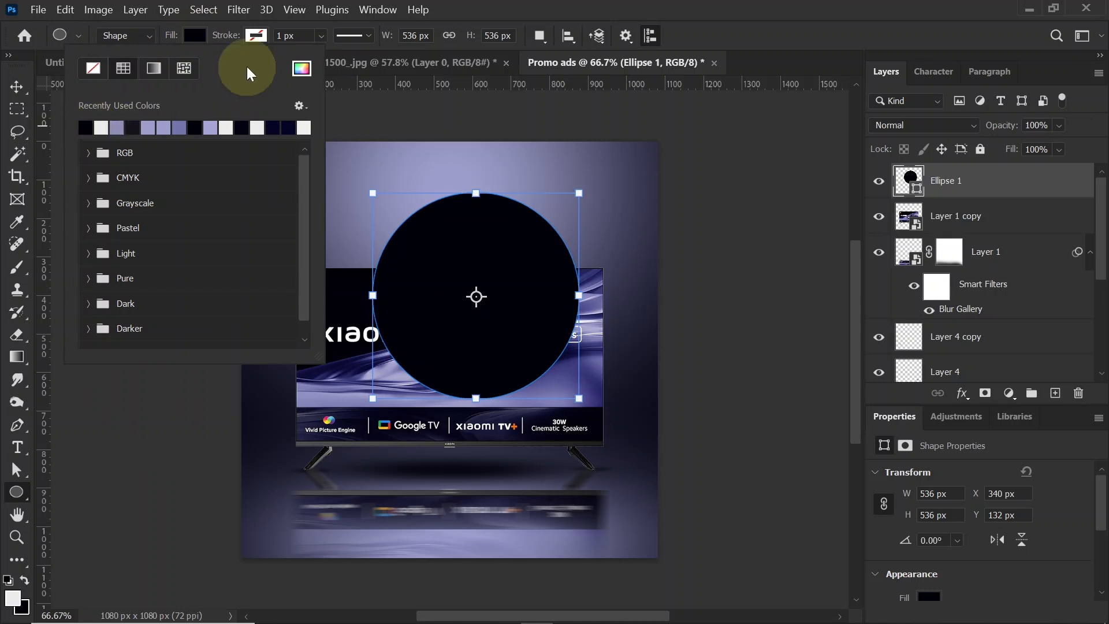
click(302, 68)
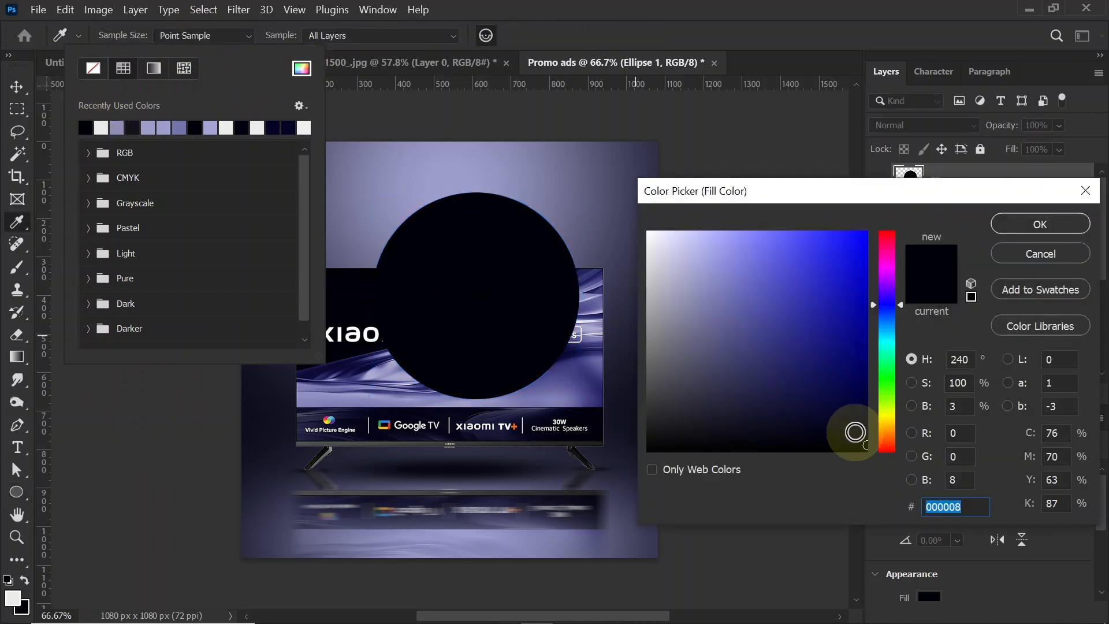
click(580, 345)
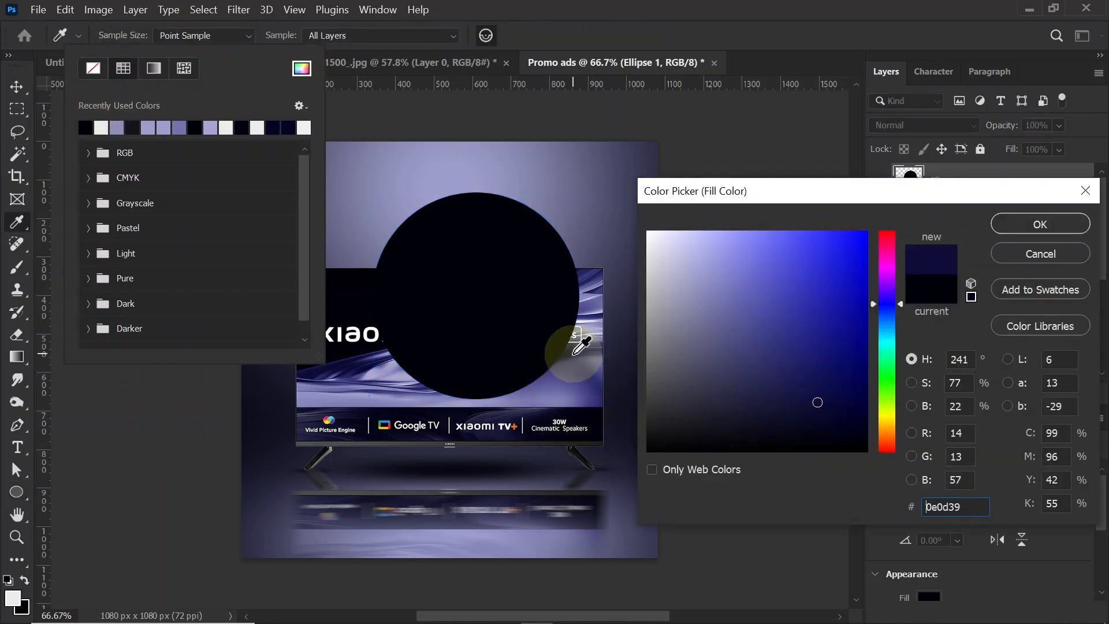
click(1015, 228)
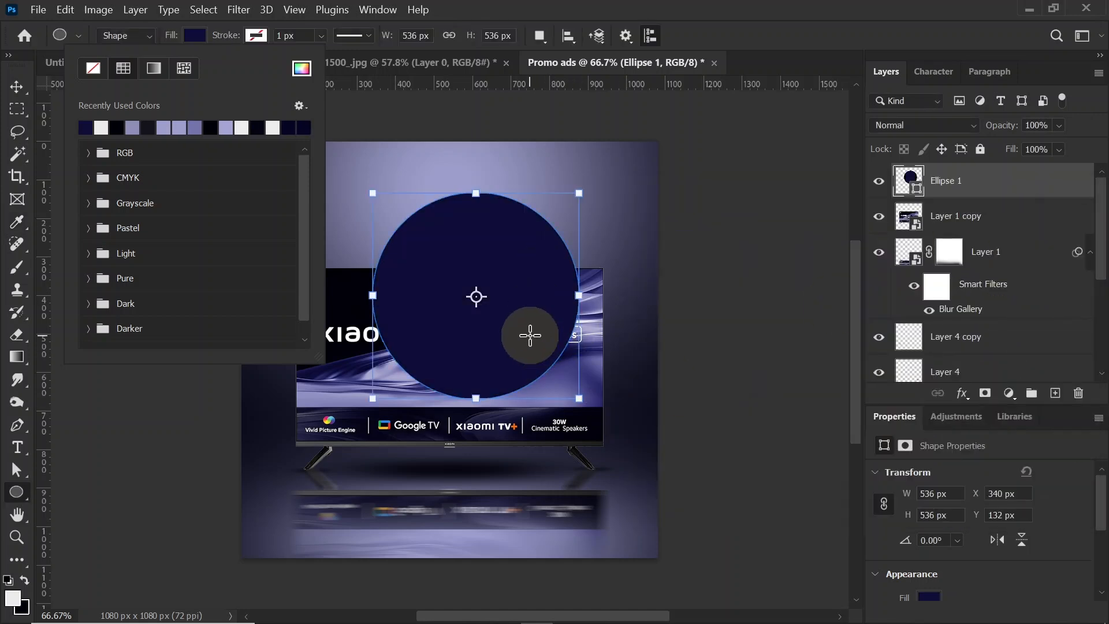
click(196, 34)
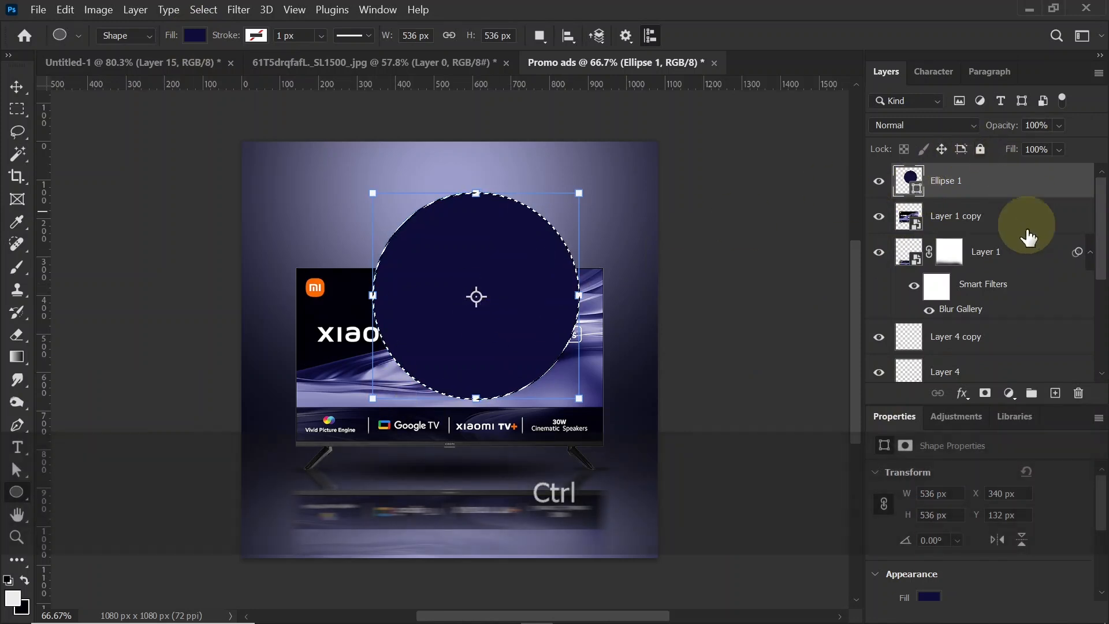
Step: On a new layer within the circle's selection, shade its upper part in violet #7573b0 with a soft 700 px brush
click(1055, 394)
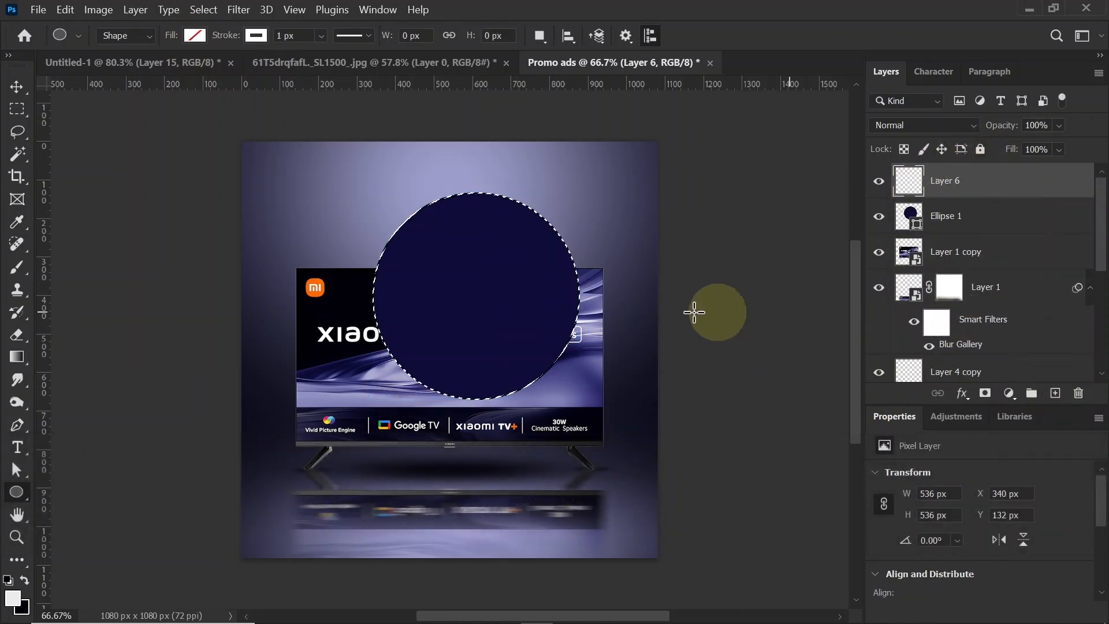
click(17, 268)
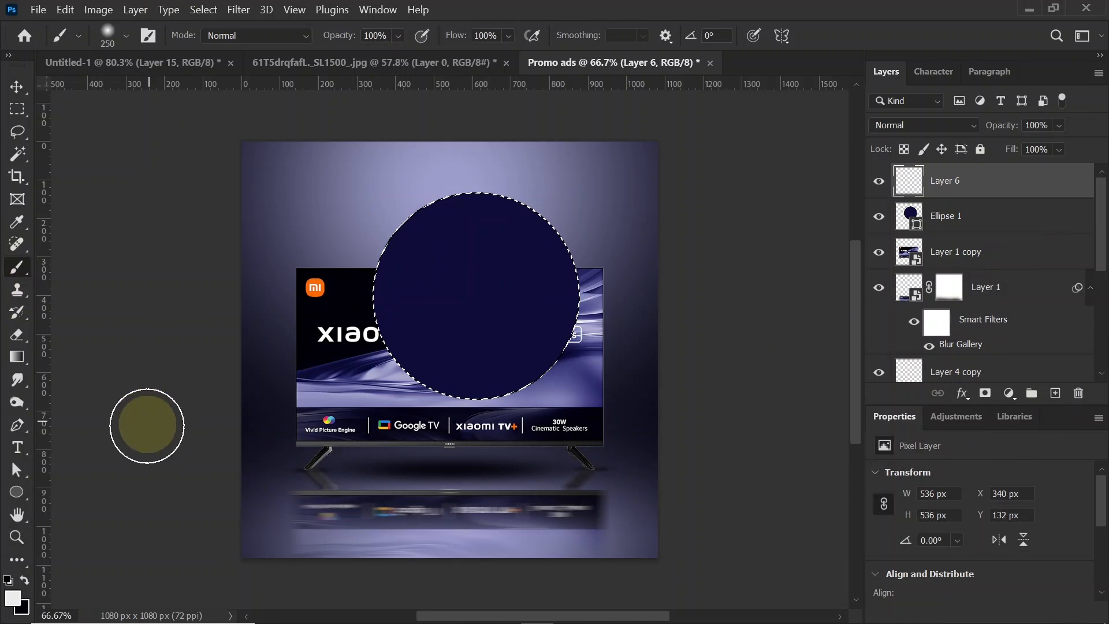
click(13, 604)
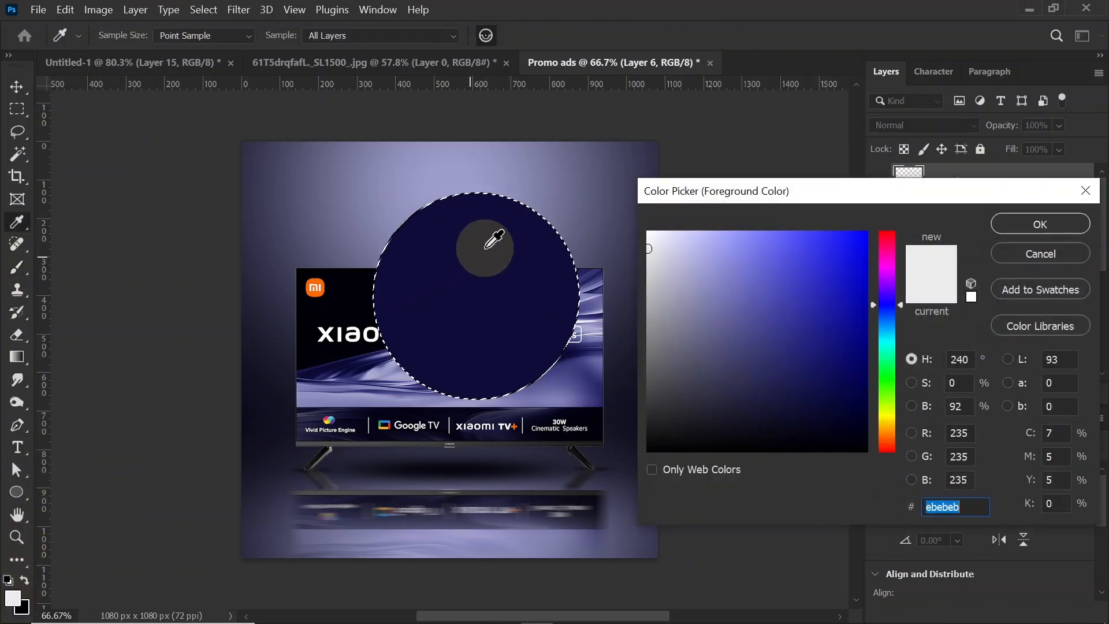
click(488, 246)
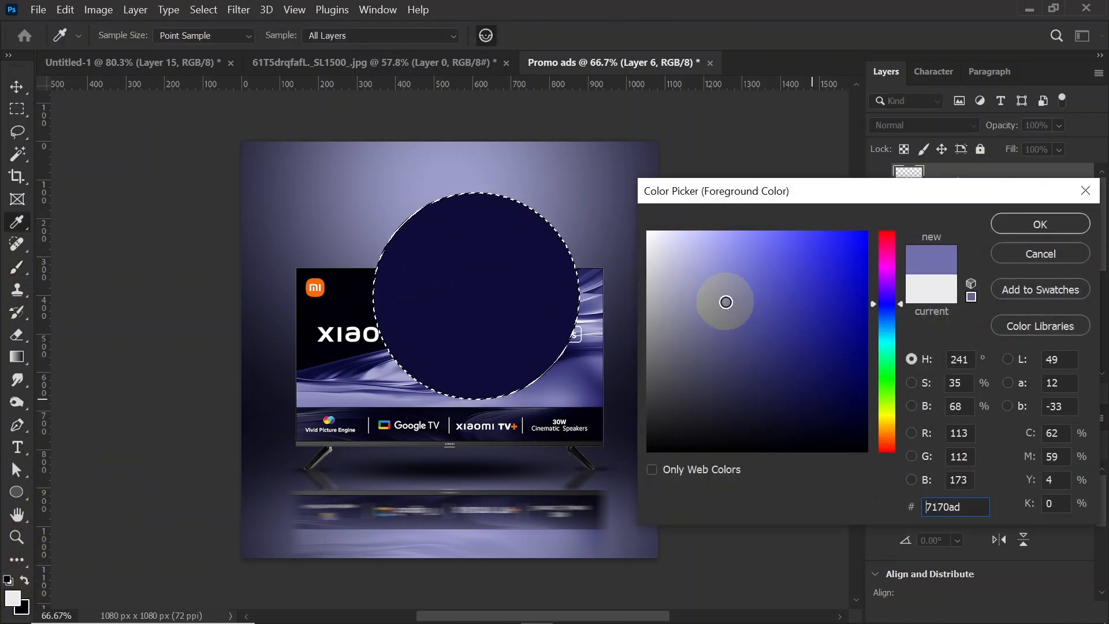
double_click(956, 509)
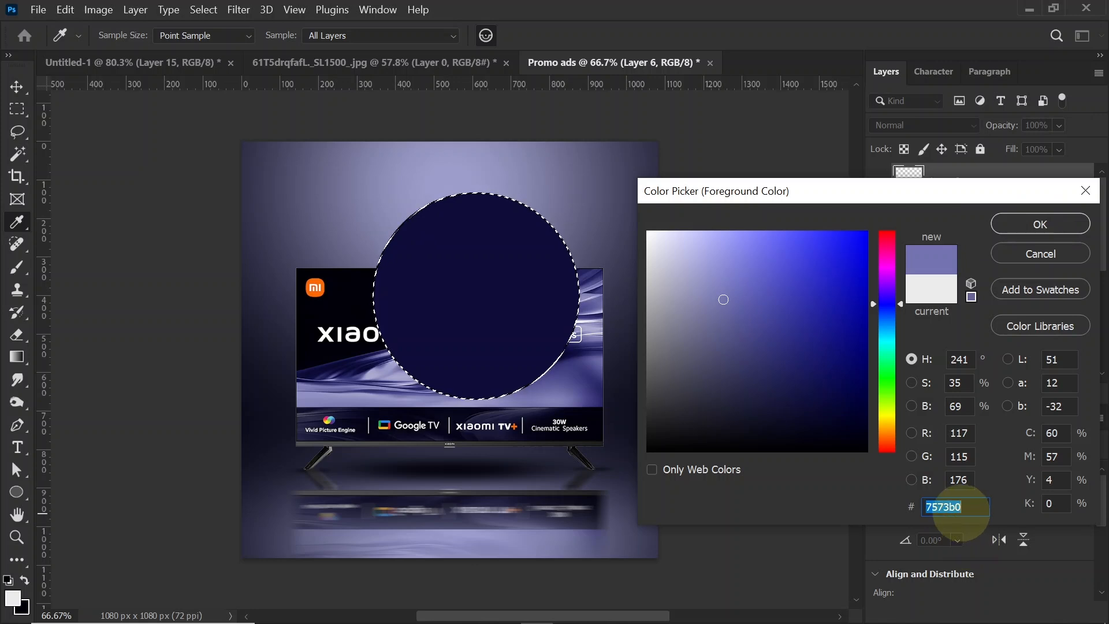
click(1028, 226)
key(b)
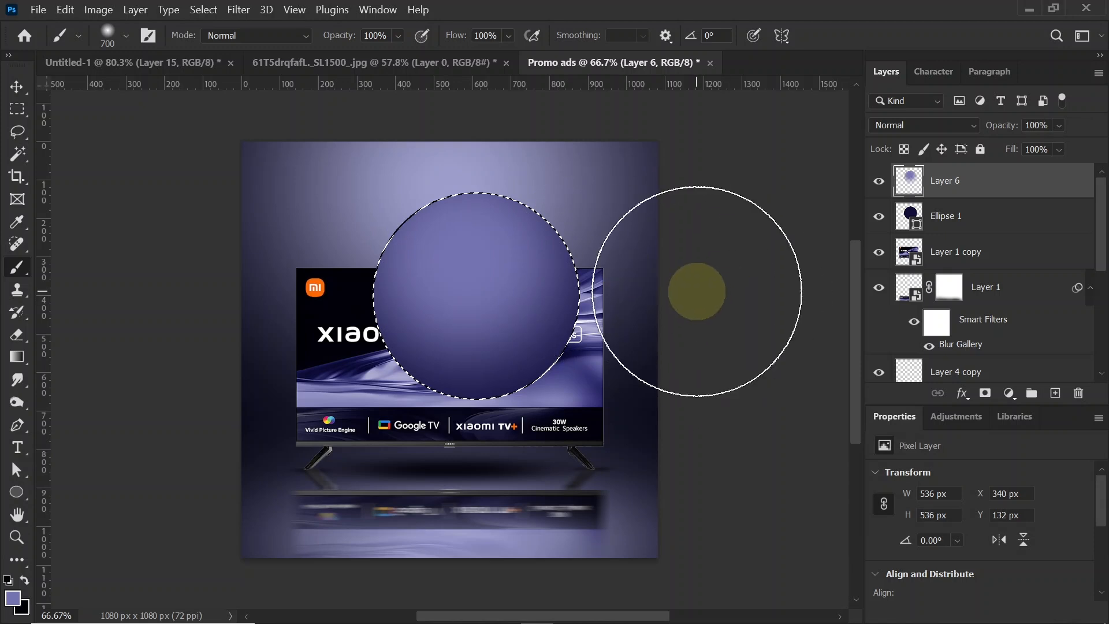
Step: Add another layer above the violet shading and set the brush colour to pale lavender #e7e6ff
click(1065, 391)
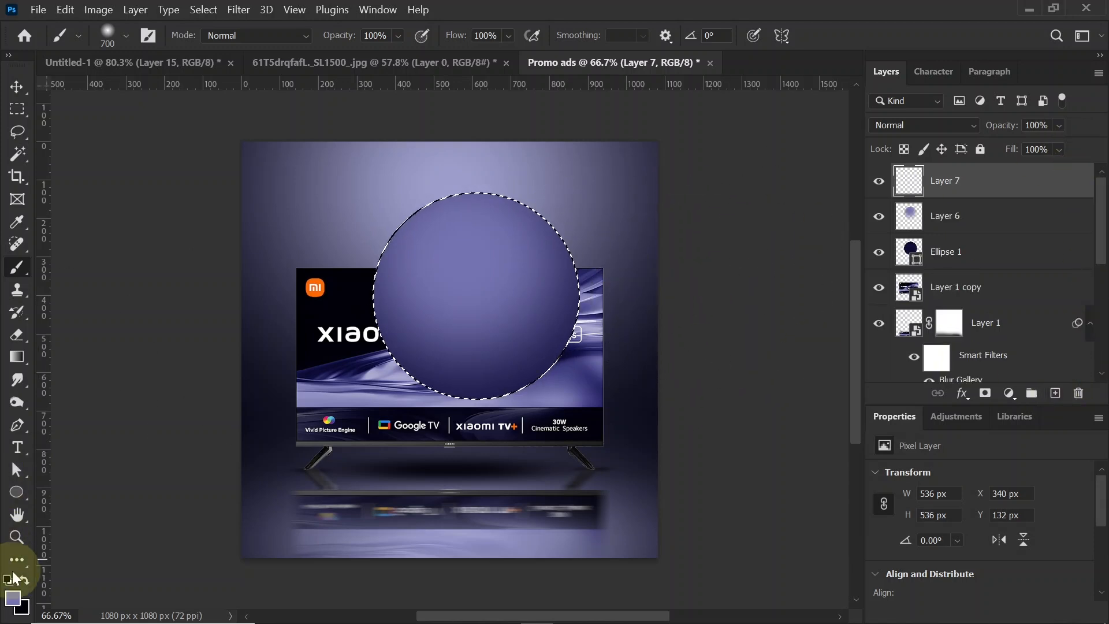
click(14, 598)
drag(773, 334, 669, 225)
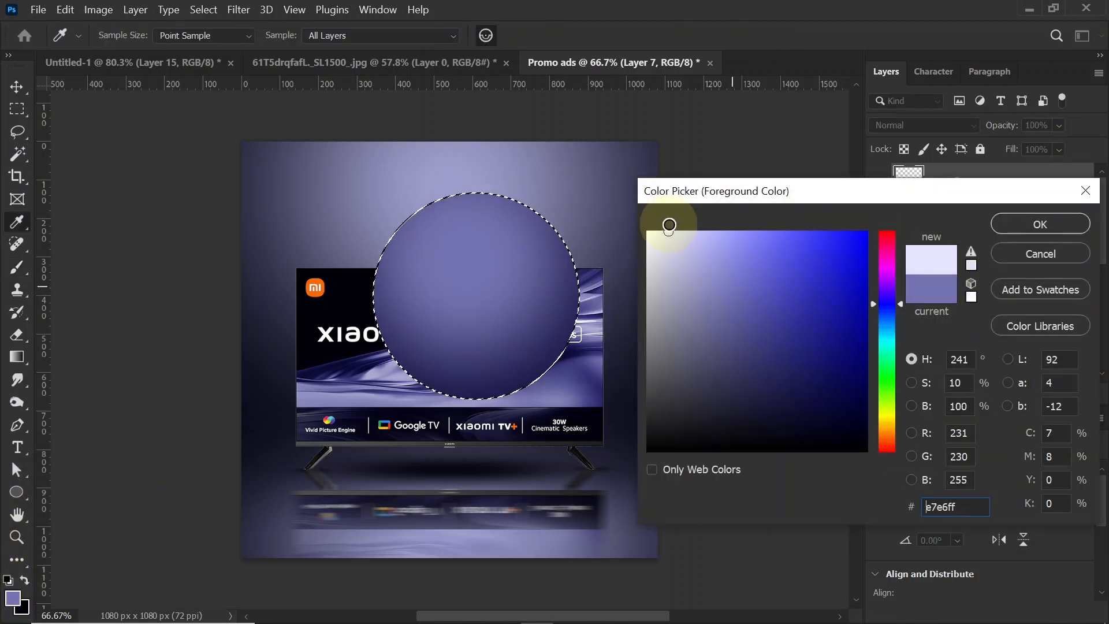
click(1024, 231)
key(b)
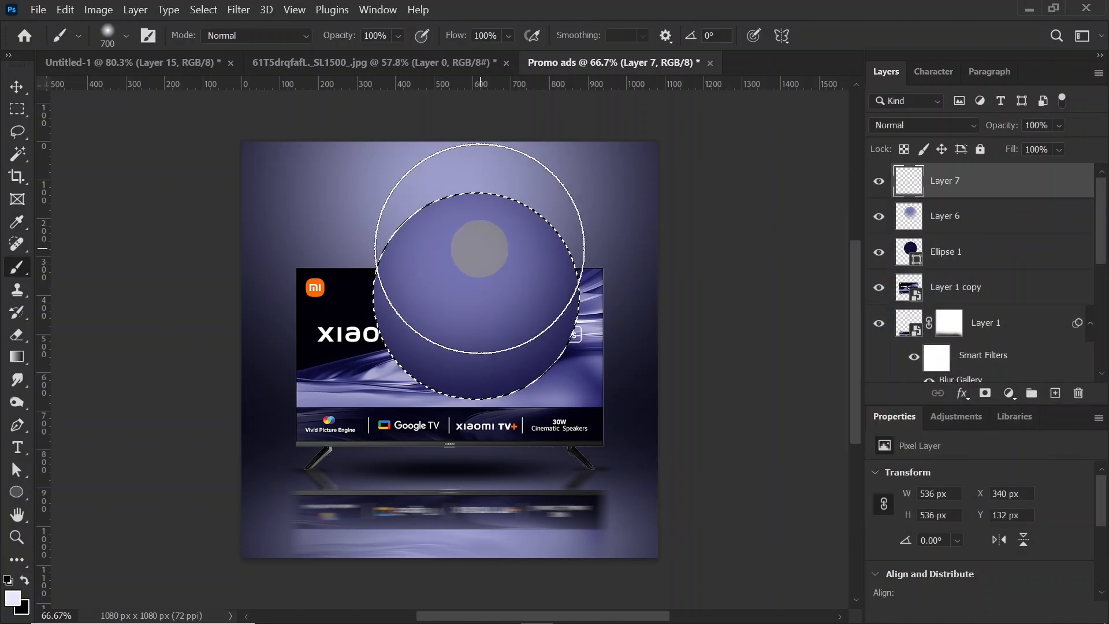
Step: Paint soft highlights near the top of the circle, first with a 600 px brush and again with a 400 px brush
key(bracketleft)
click(472, 245)
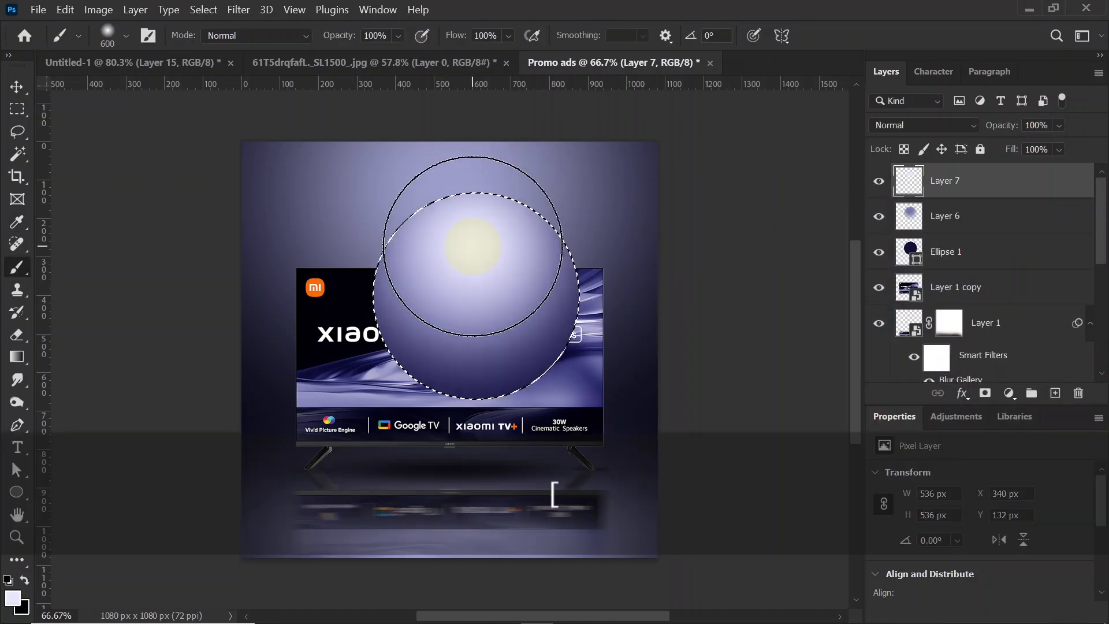
key(bracketleft)
key(bracketleft)
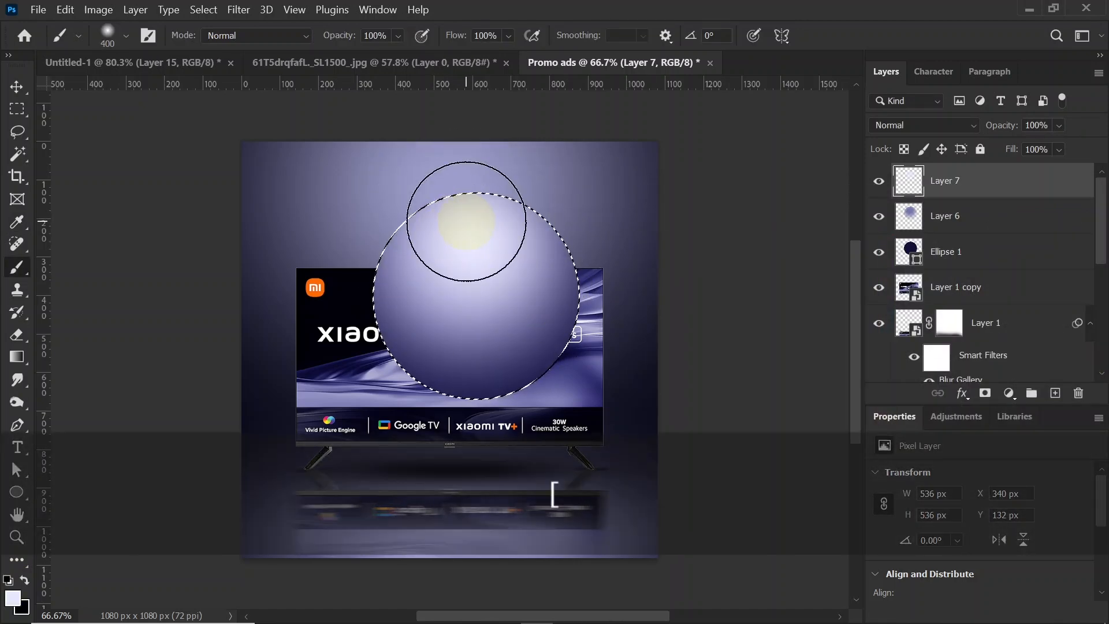
click(466, 221)
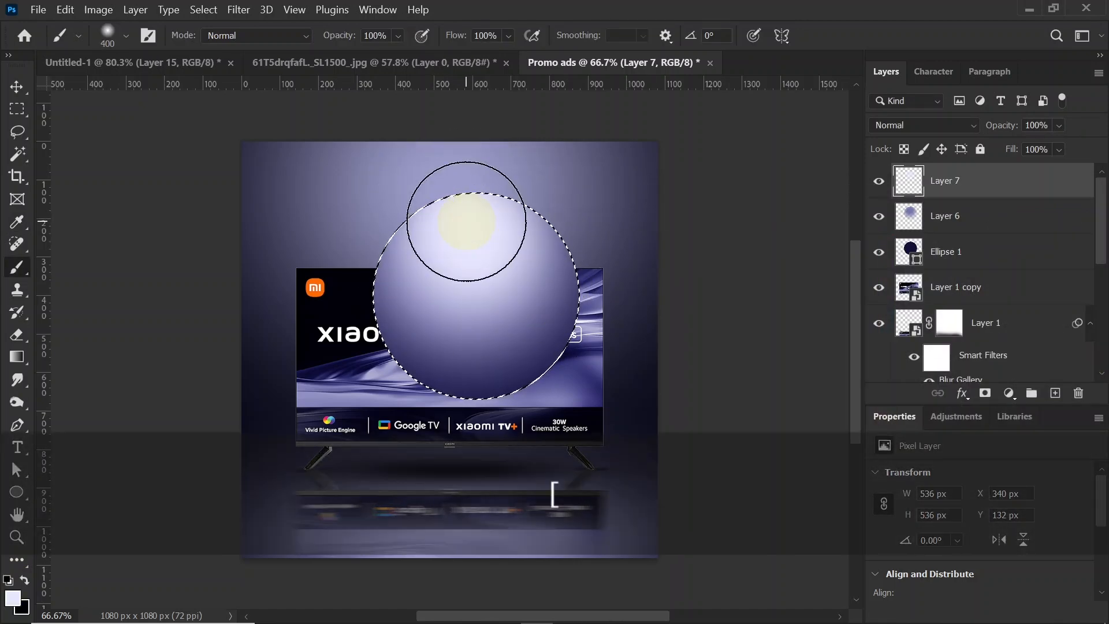
Step: Deselect the circle and merge both shading layers with Ellipse 1 into one layer
click(16, 86)
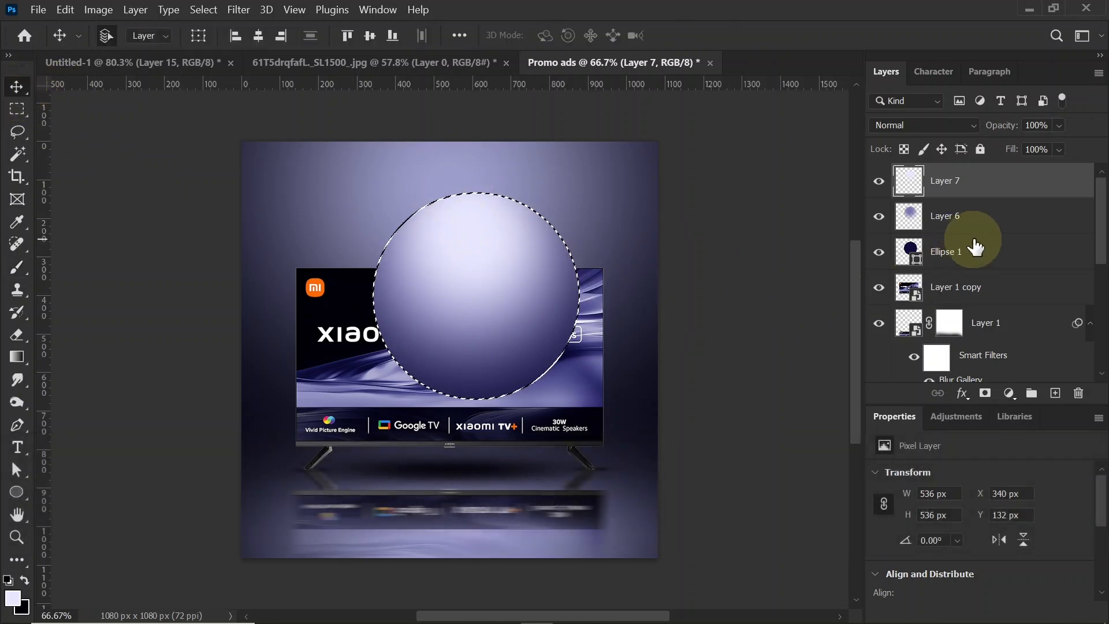
key(ctrl+d)
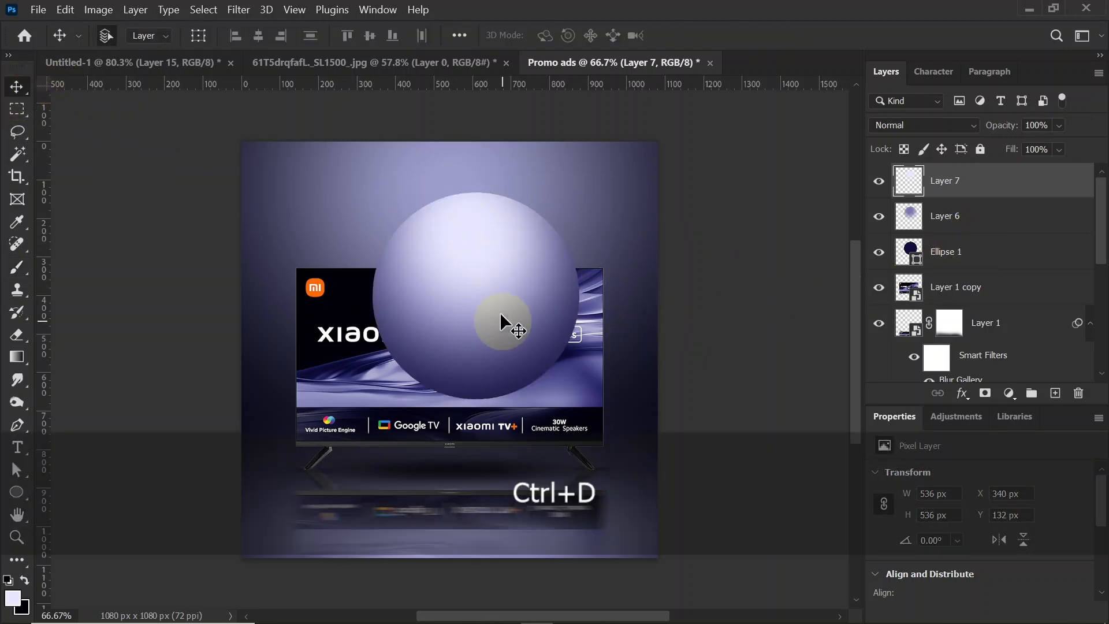
key(shift)
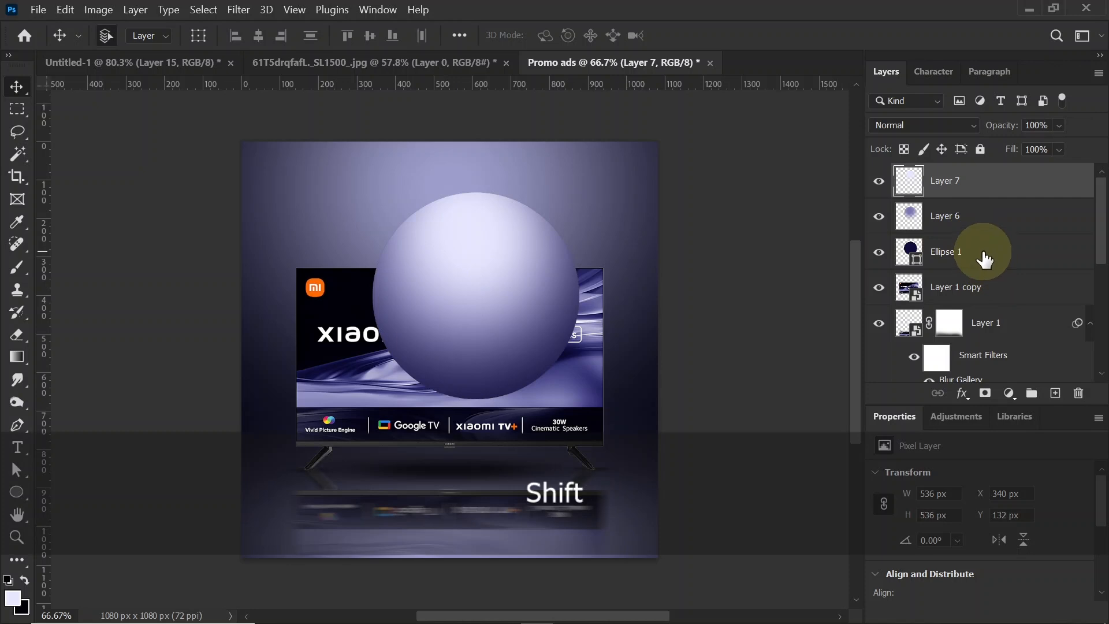
shift+click(984, 259)
key(ctrl+e)
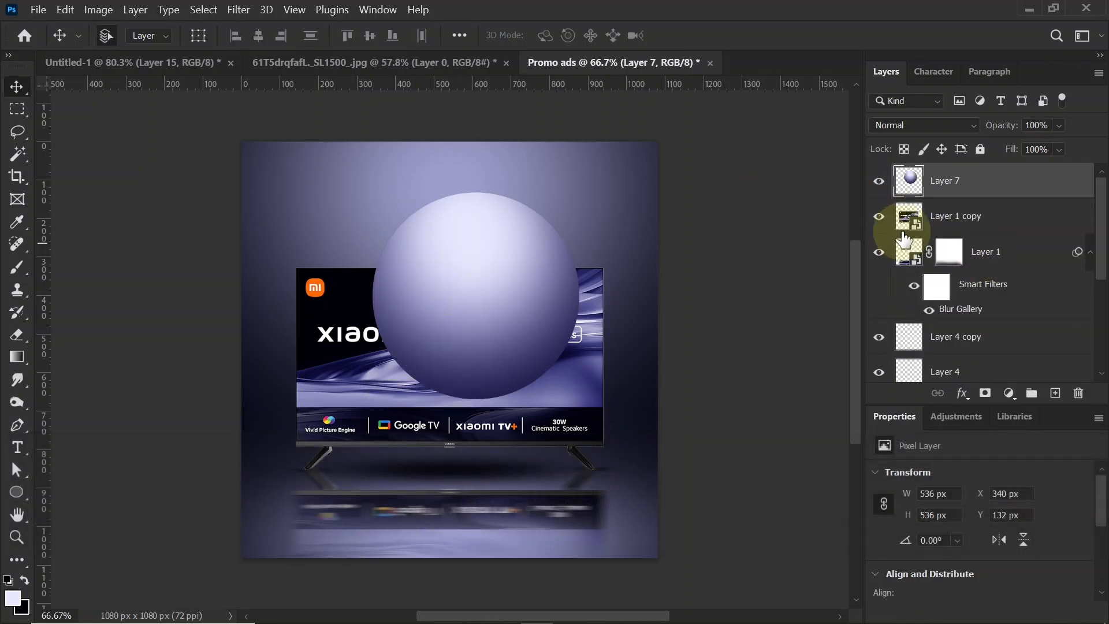
Step: Place the merged sphere beneath the TV layer, behind the TV's right edge, and rotate it counter-clockwise
drag(999, 181, 1008, 226)
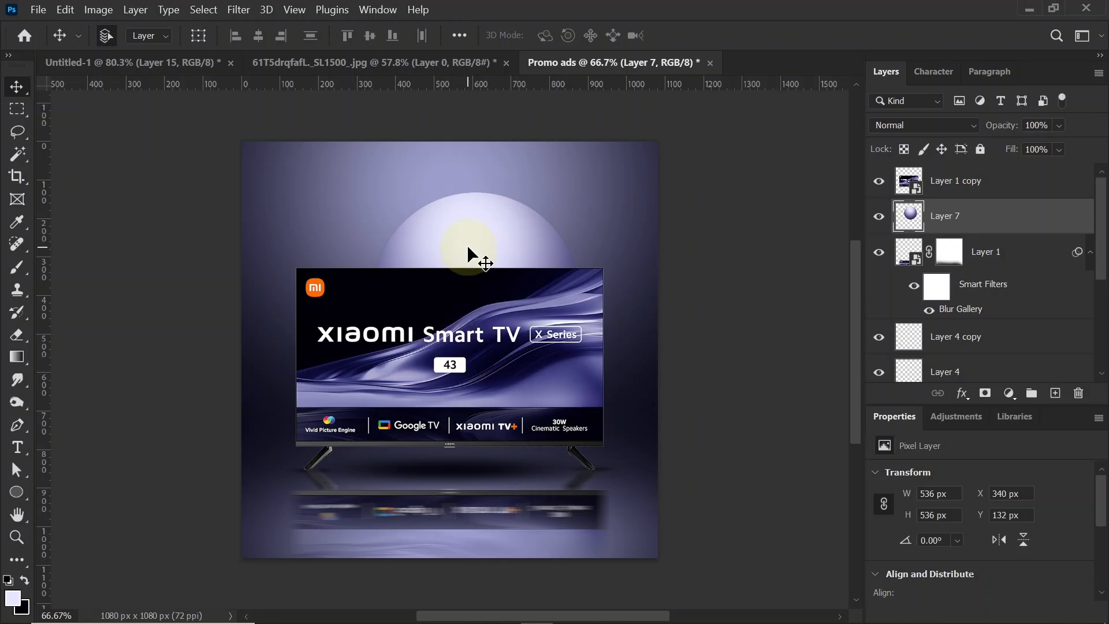
drag(467, 245, 636, 339)
key(ctrl+t)
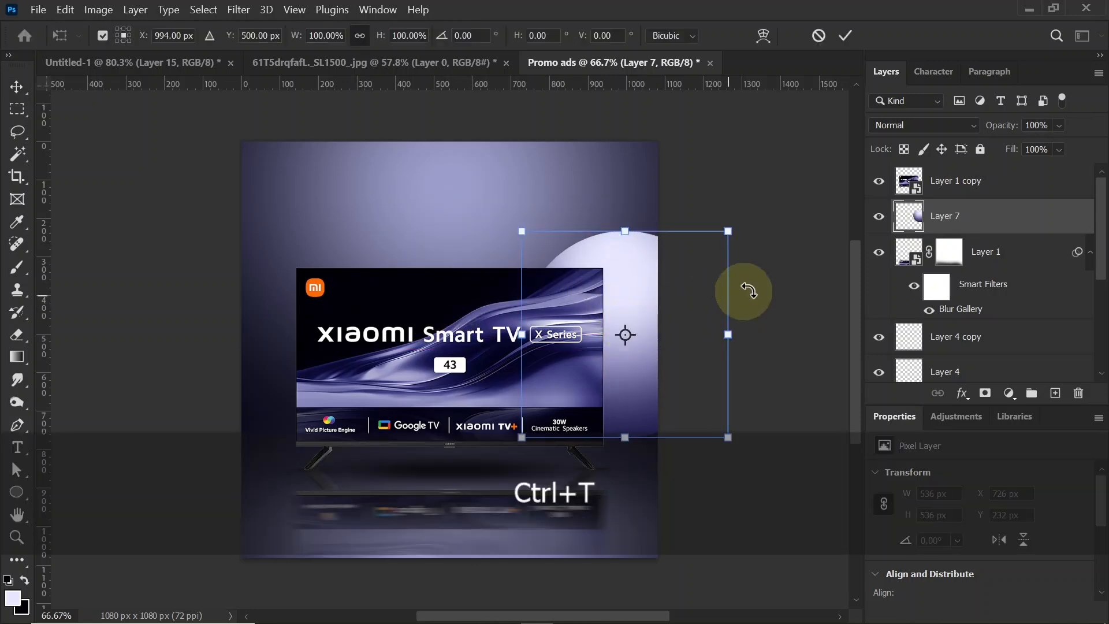
drag(745, 289, 720, 235)
mouse_move(669, 428)
mouse_down()
mouse_move(684, 438)
mouse_move(668, 431)
mouse_up()
key(Return)
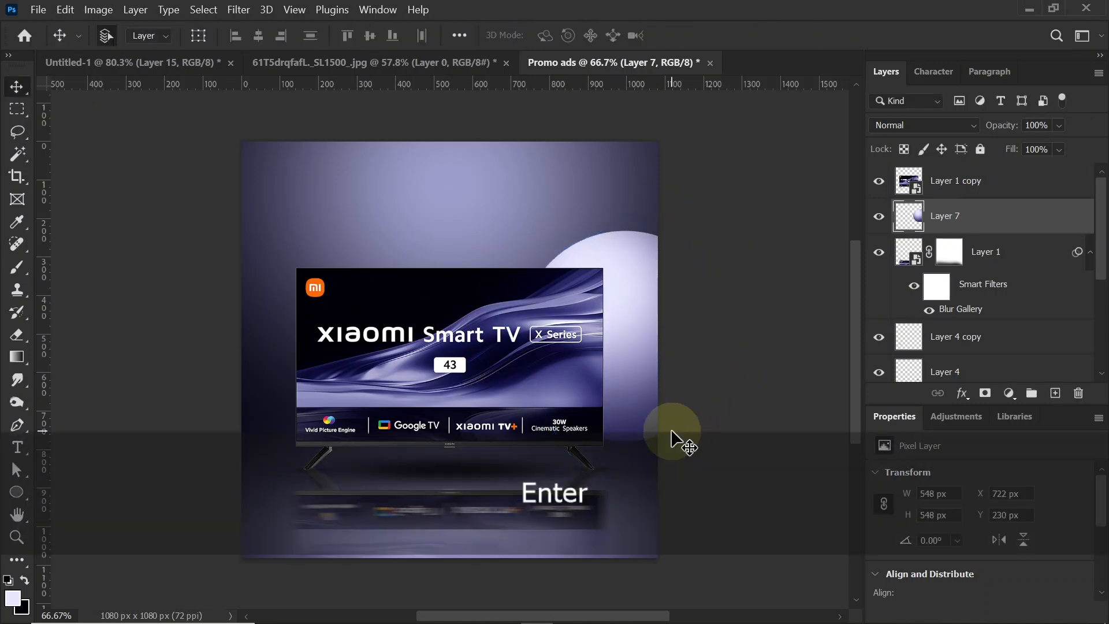
Step: Add a layer above the TV reflection layer and paint one soft black spot on it above the TV with a 250 px brush
click(993, 253)
click(1054, 393)
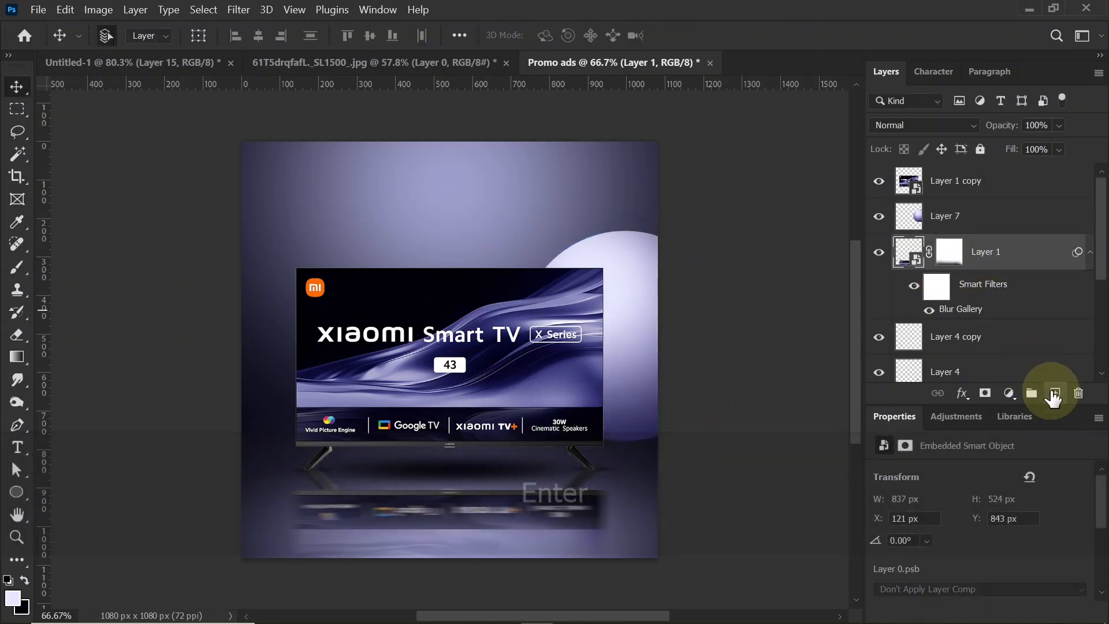
click(18, 267)
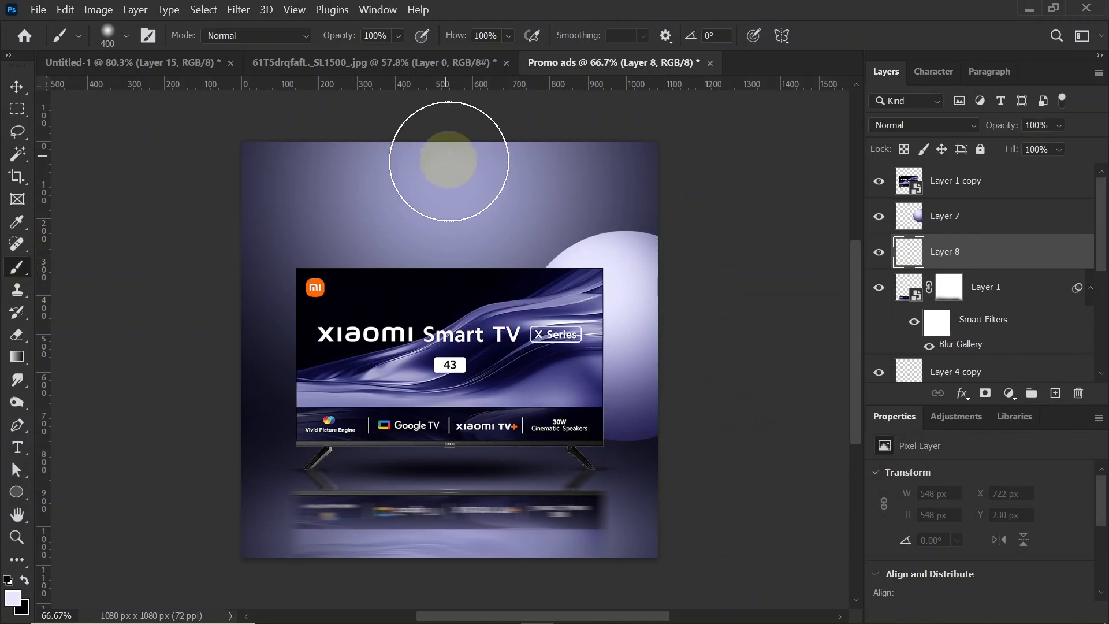
click(459, 215)
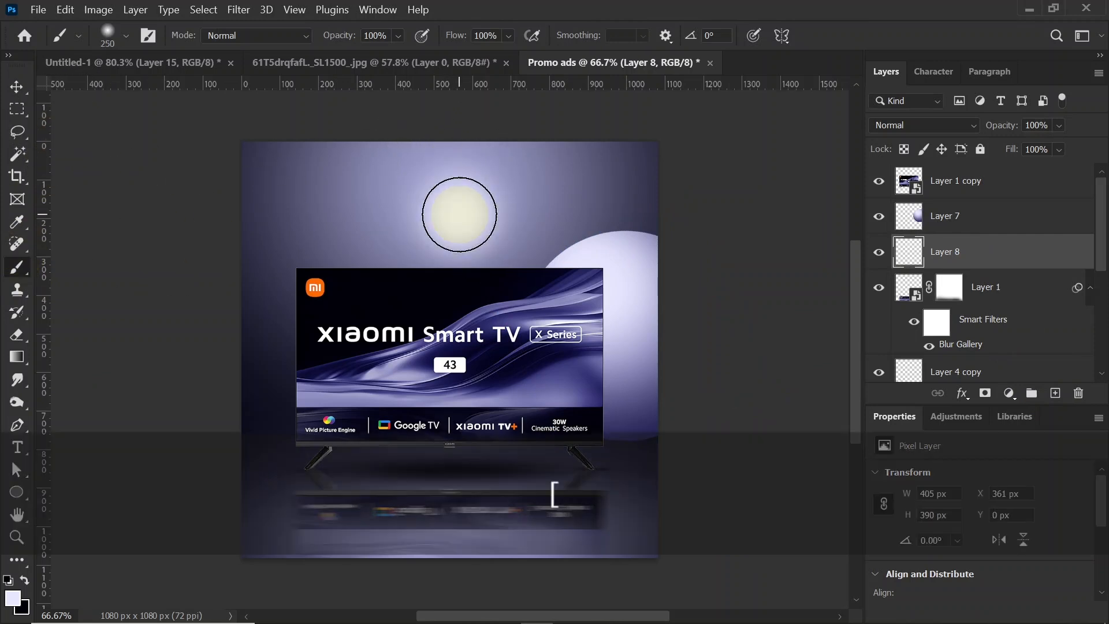
key(bracketleft)
key(bracketleft)
key(ctrl+z)
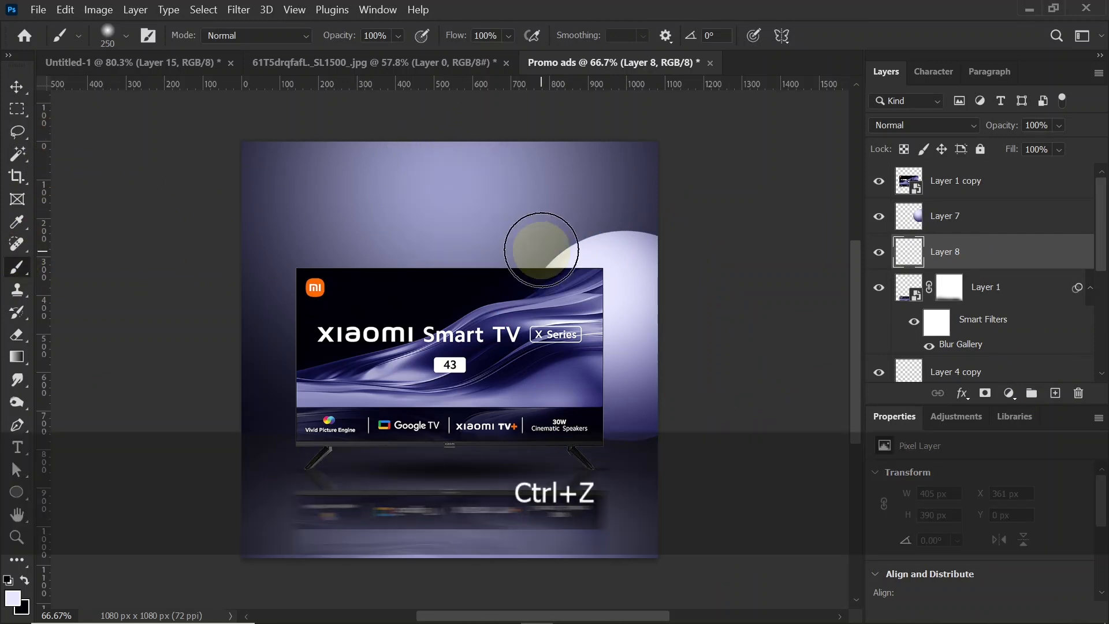
click(24, 580)
click(471, 216)
Step: Flatten the black spot to about 485 x 99 px and place it as a shadow beneath the sphere behind the TV
key(ctrl)
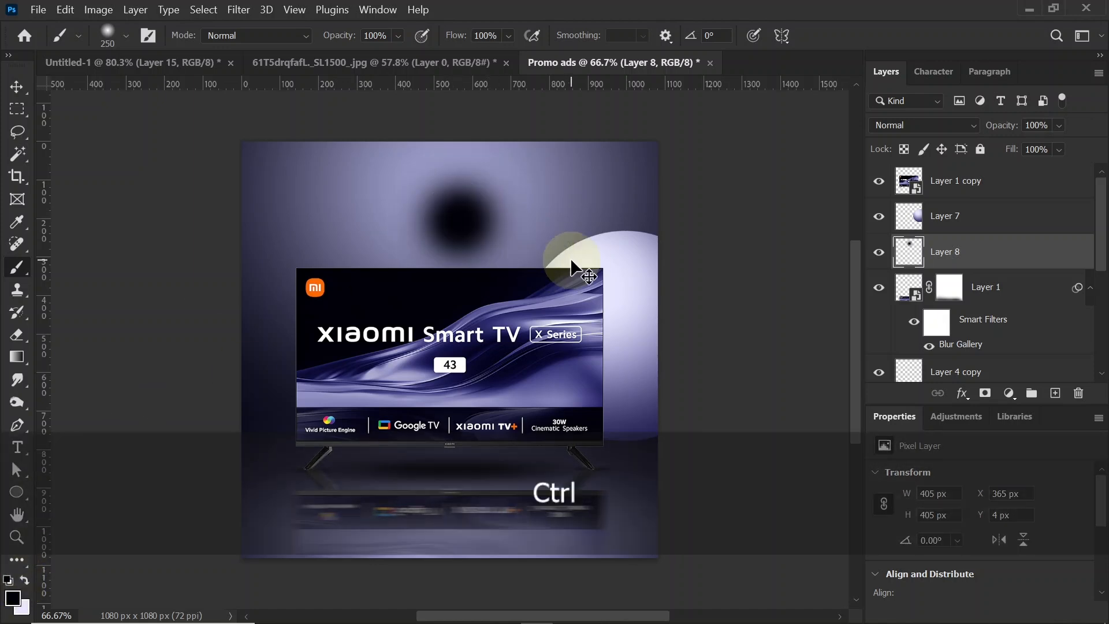
key(ctrl+t)
drag(460, 144, 648, 451)
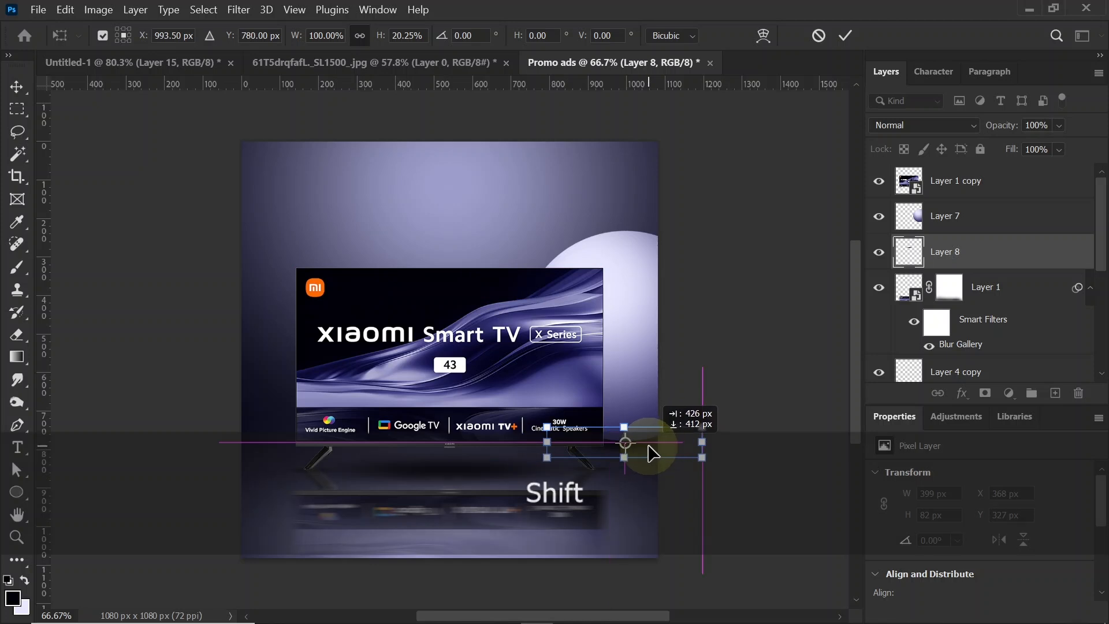
drag(547, 460, 515, 471)
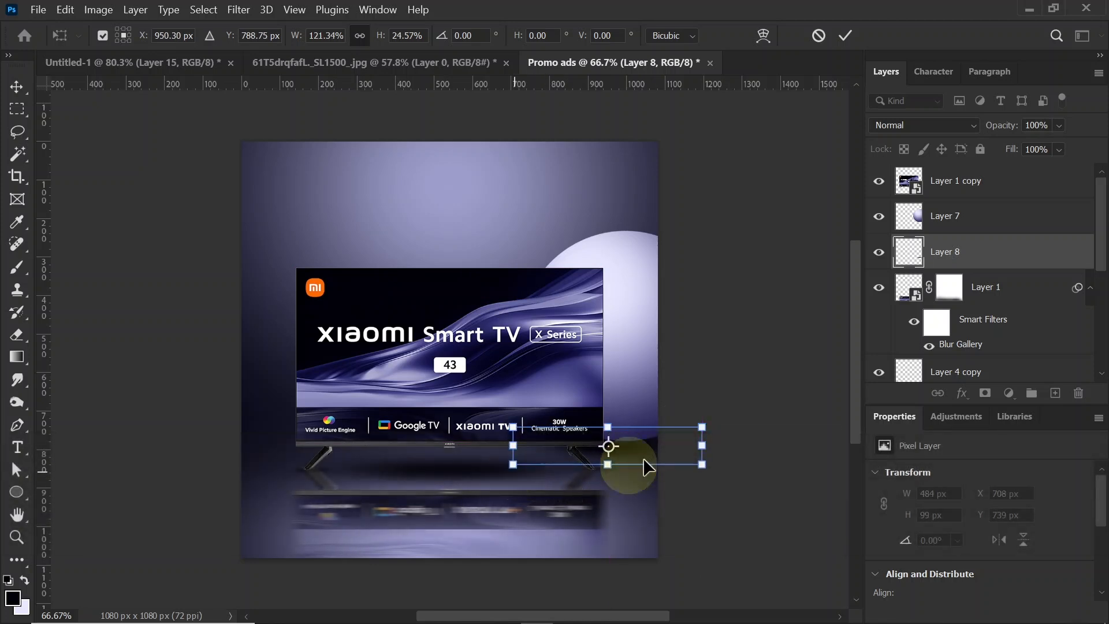
drag(656, 455, 674, 452)
key(Return)
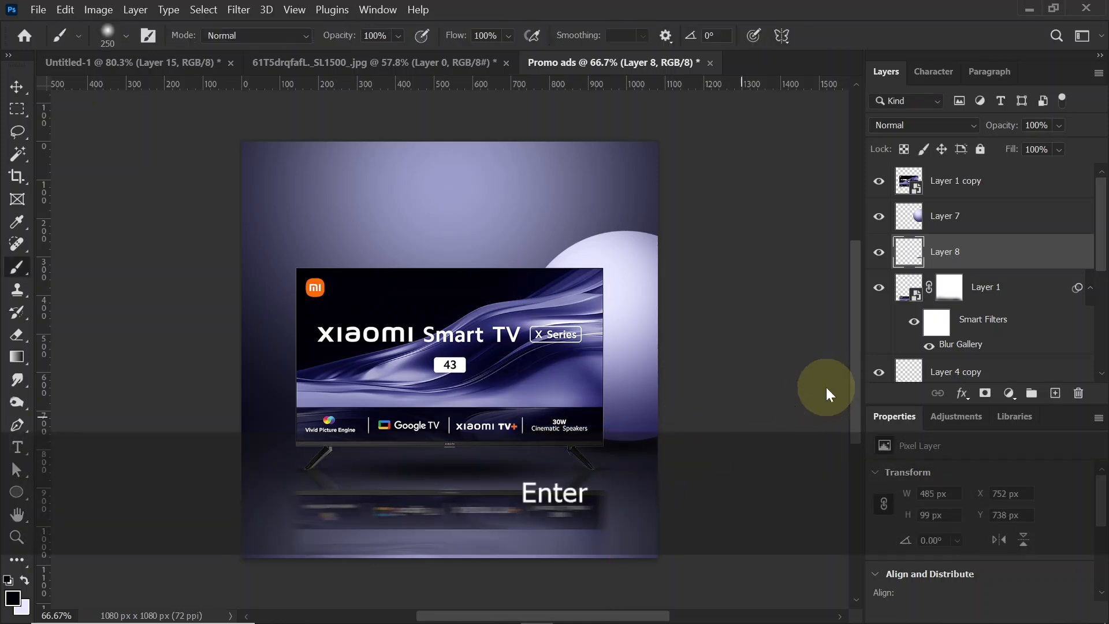
Step: Duplicate the sphere into the canvas's upper-left corner and rotate the copy about 40° clockwise
click(24, 92)
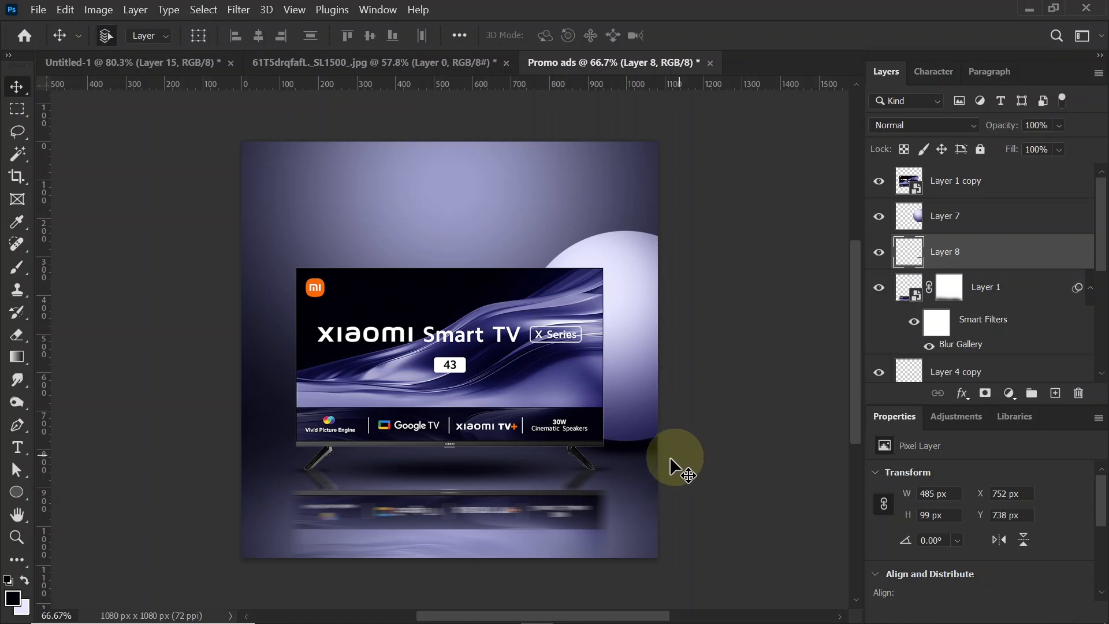
click(647, 390)
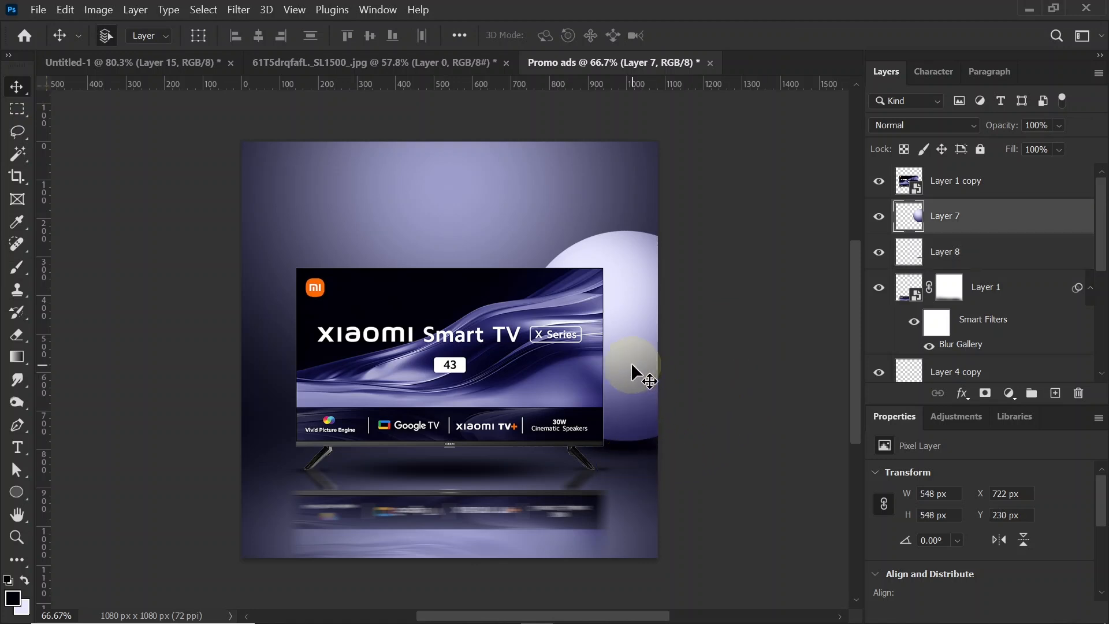
drag(633, 386, 322, 240)
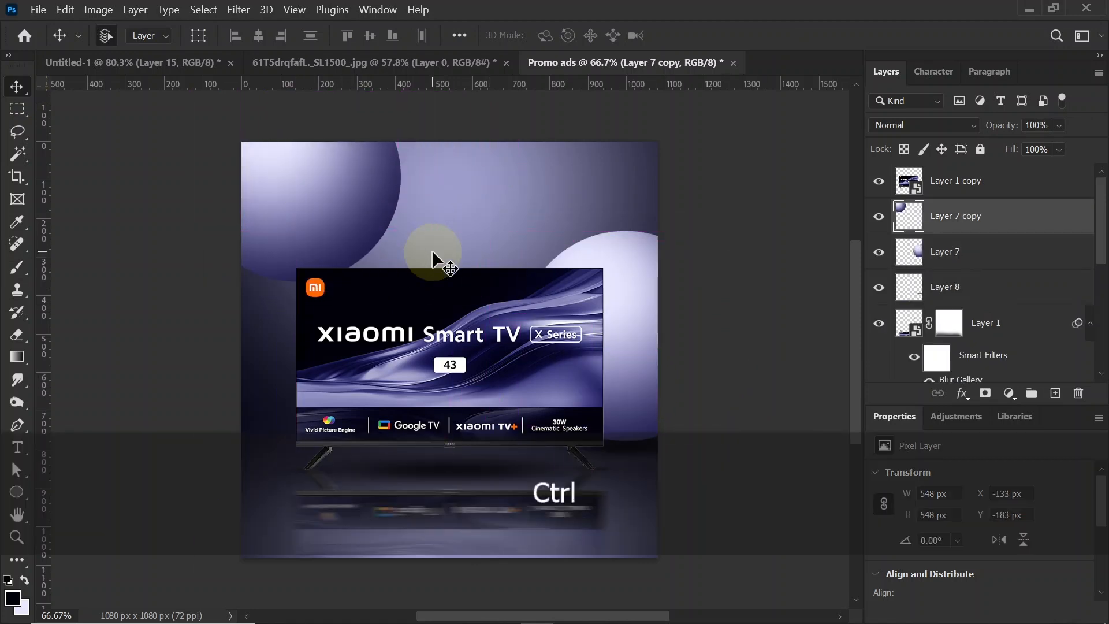
key(ctrl+t)
drag(463, 154, 299, 245)
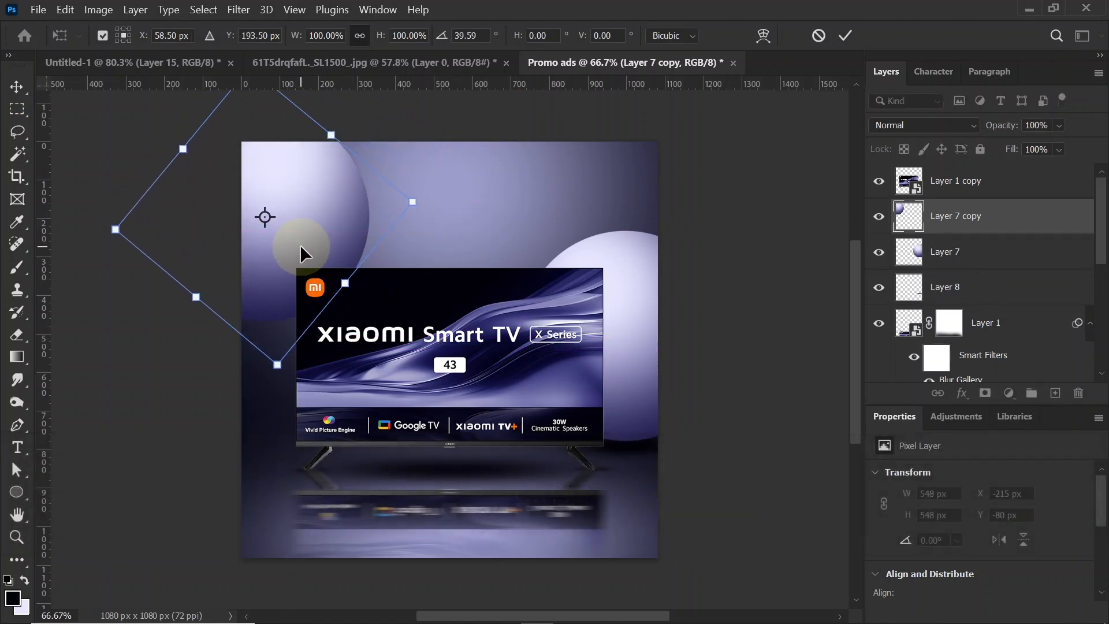
key(Return)
Step: Enlarge the sphere behind the TV's right edge to about 584 px wide, extending it upward
ctrl+click(639, 303)
key(ctrl+t)
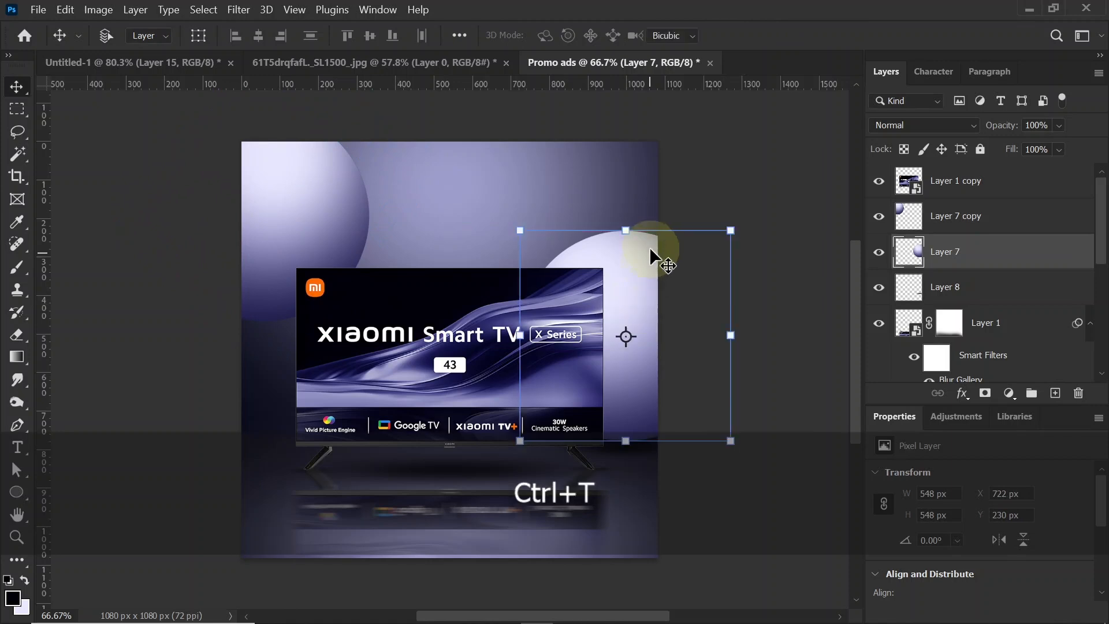
drag(628, 230, 628, 218)
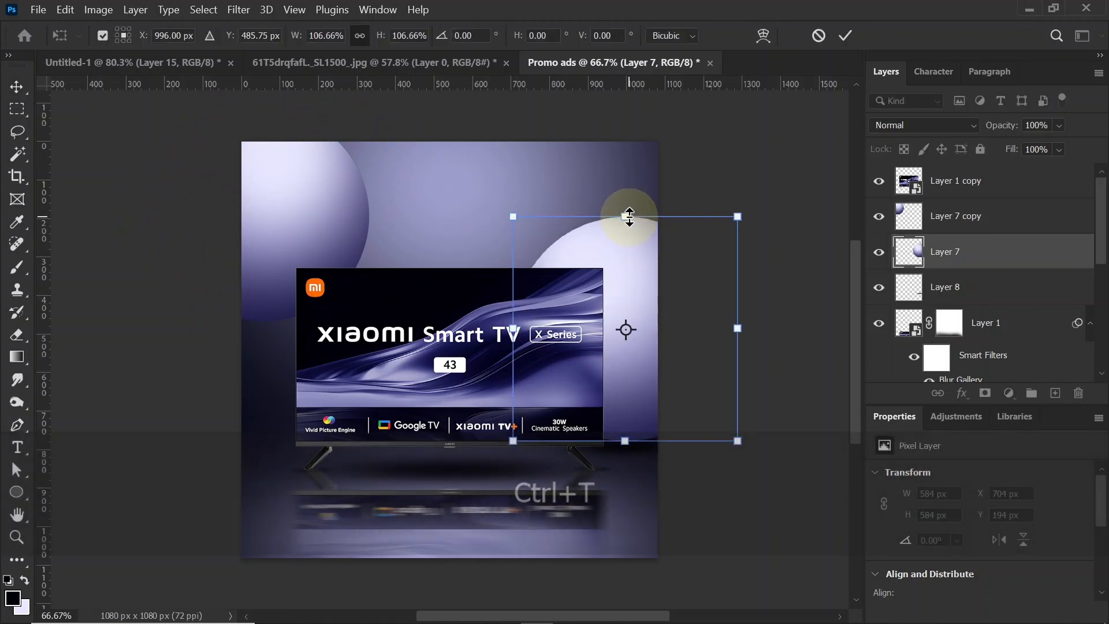
key(Return)
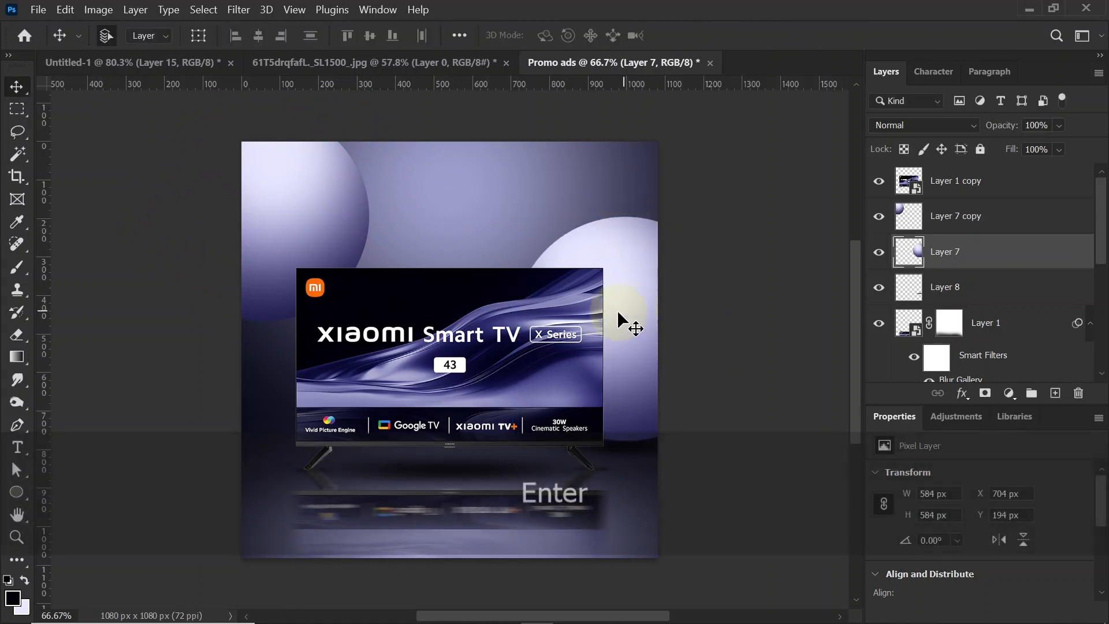
Step: Add a layer above the sphere copy and paint a black shadow along the TV's upper and right edges over the right sphere, using a 100 px brush
ctrl+click(527, 355)
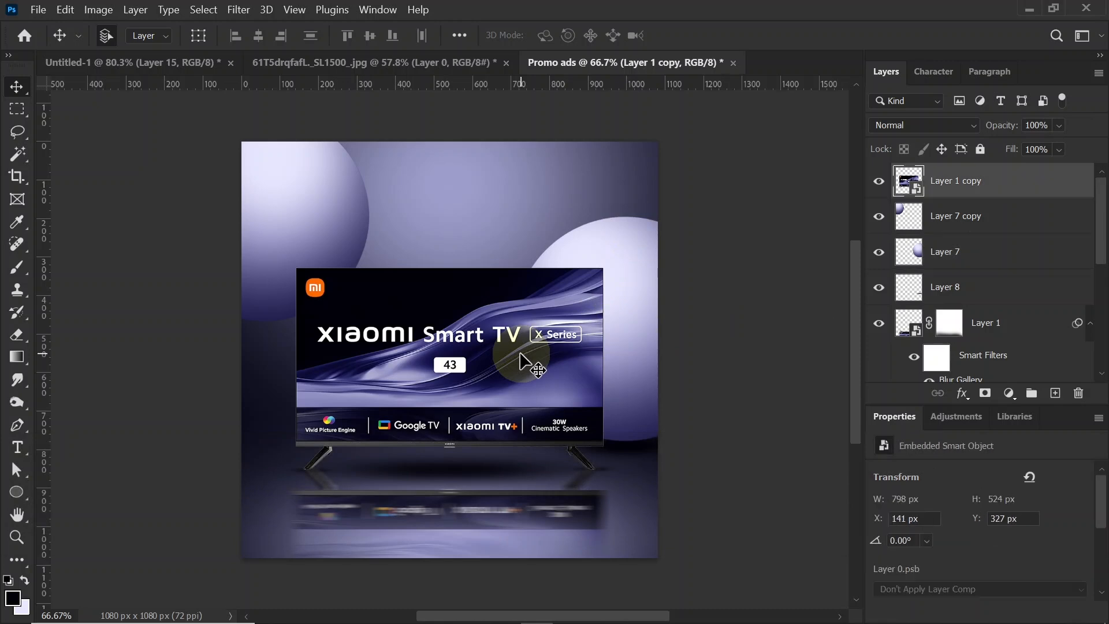
click(973, 220)
click(1054, 394)
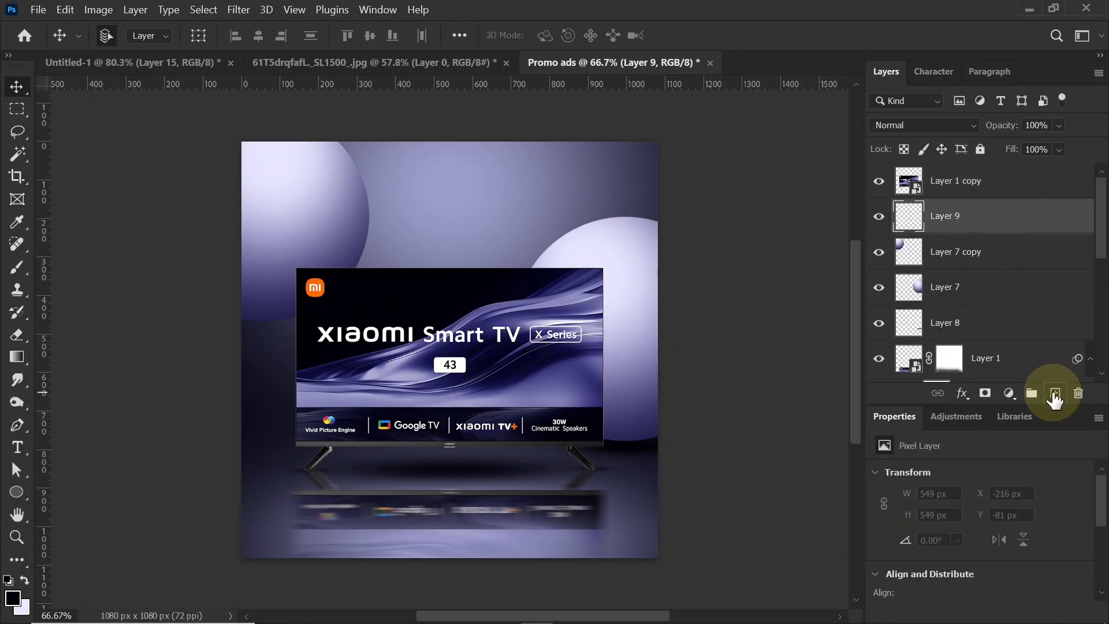
click(17, 269)
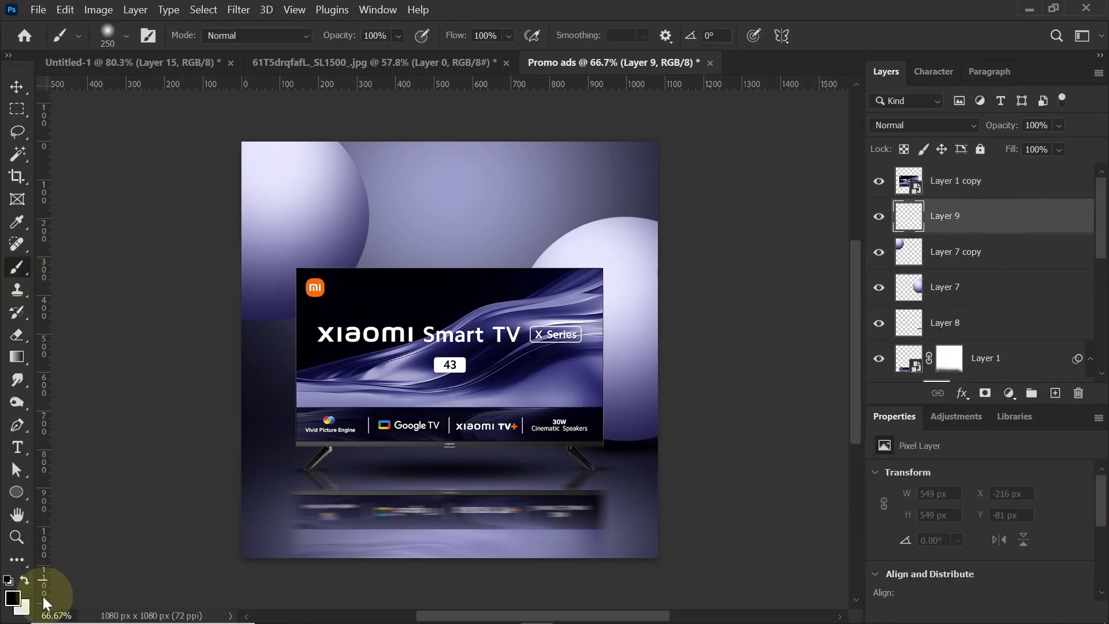
key(bracketleft)
key(bracketleft)
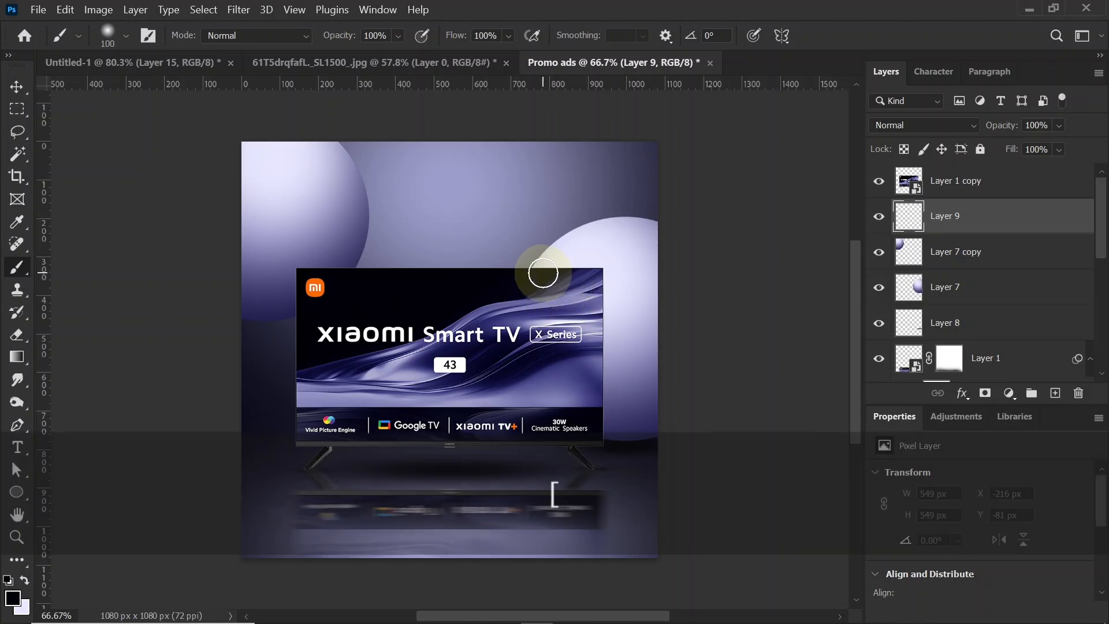
mouse_move(543, 273)
mouse_down()
mouse_move(578, 257)
mouse_move(590, 275)
mouse_move(606, 329)
mouse_move(607, 420)
mouse_up()
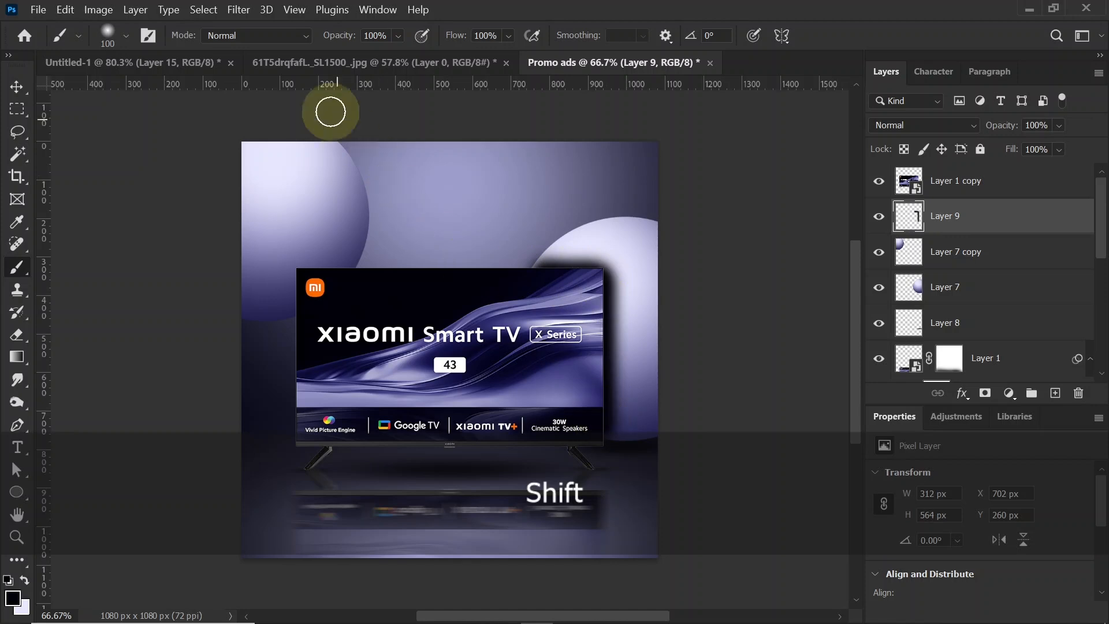
Step: Apply a Gaussian Blur with a radius of 66.8 pixels to the shadow painted along the TV's right edge
click(241, 13)
mouse_move(297, 214)
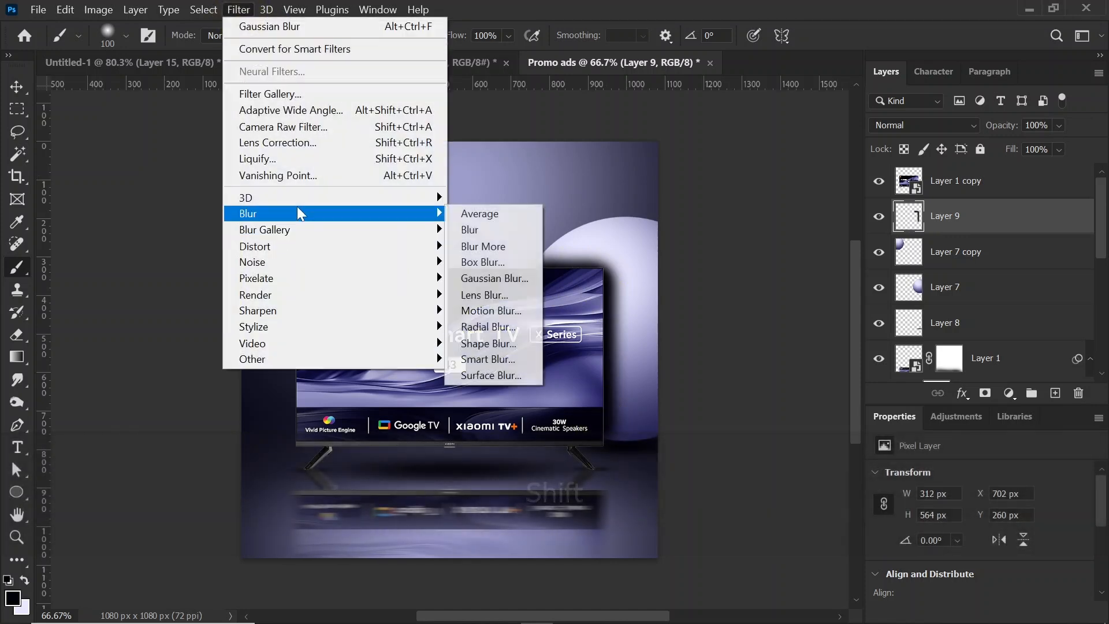
click(513, 279)
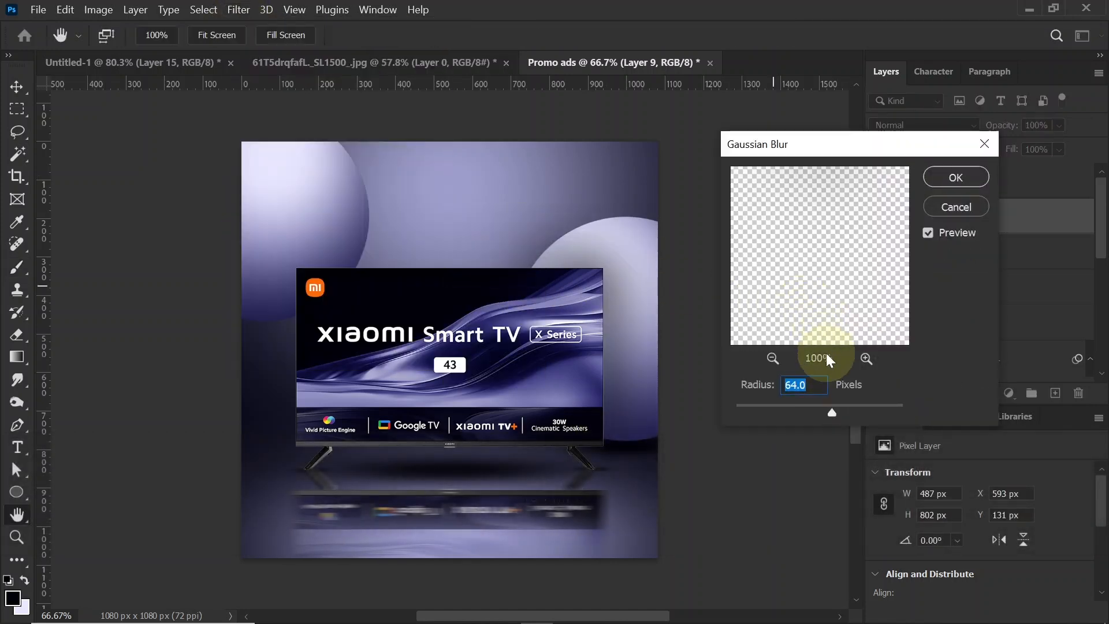
drag(829, 407, 833, 406)
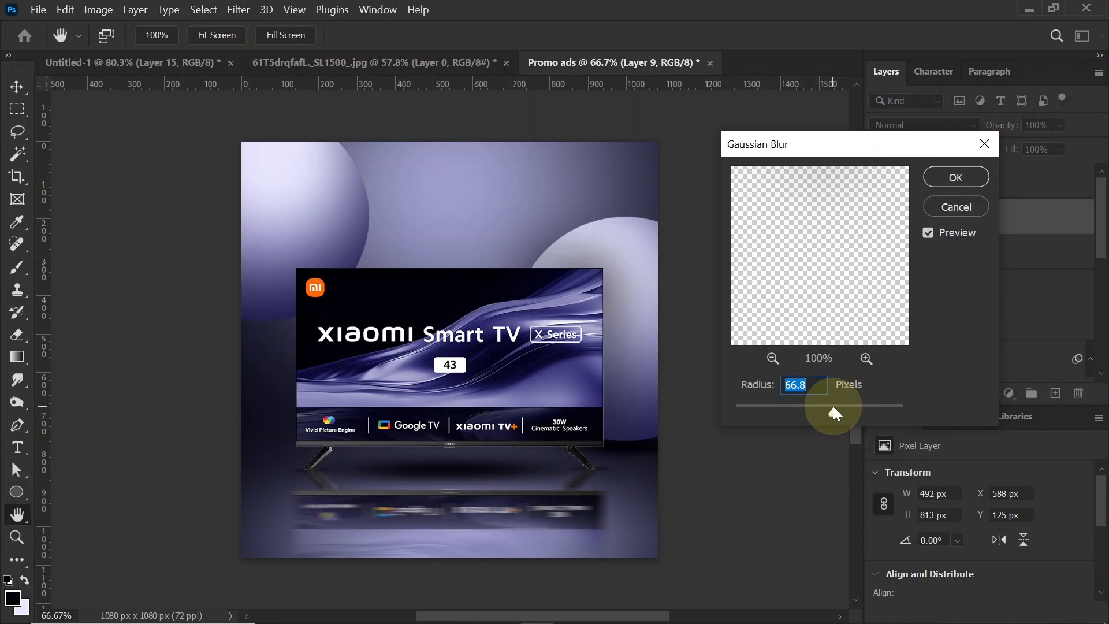
click(961, 179)
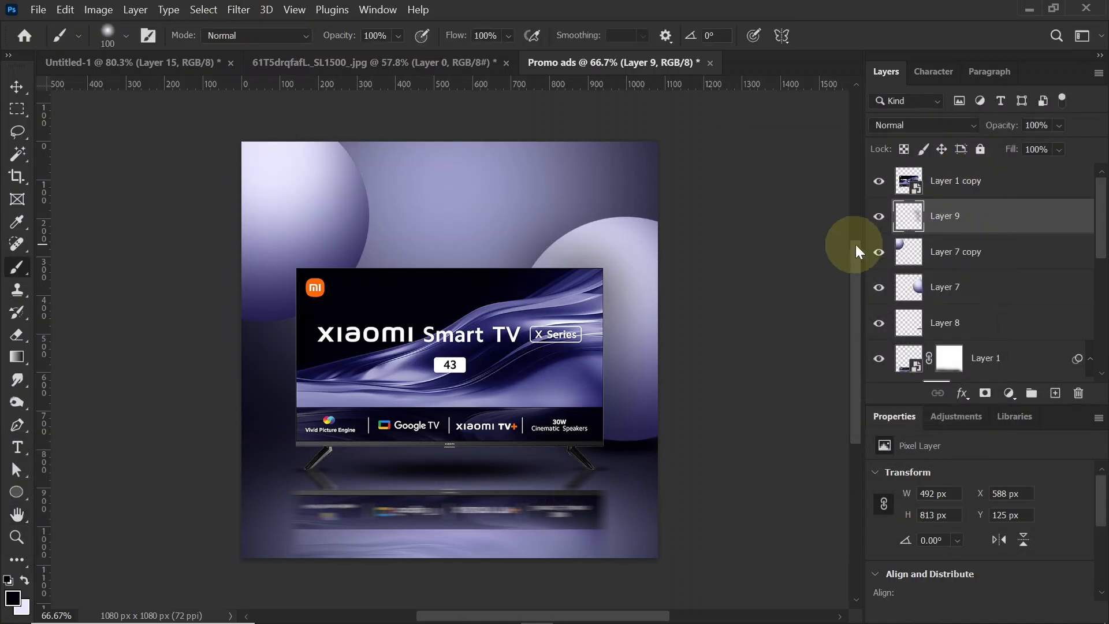
Step: Move the blurred shadow layer directly above the right sphere's layer and clip it to that sphere
click(878, 261)
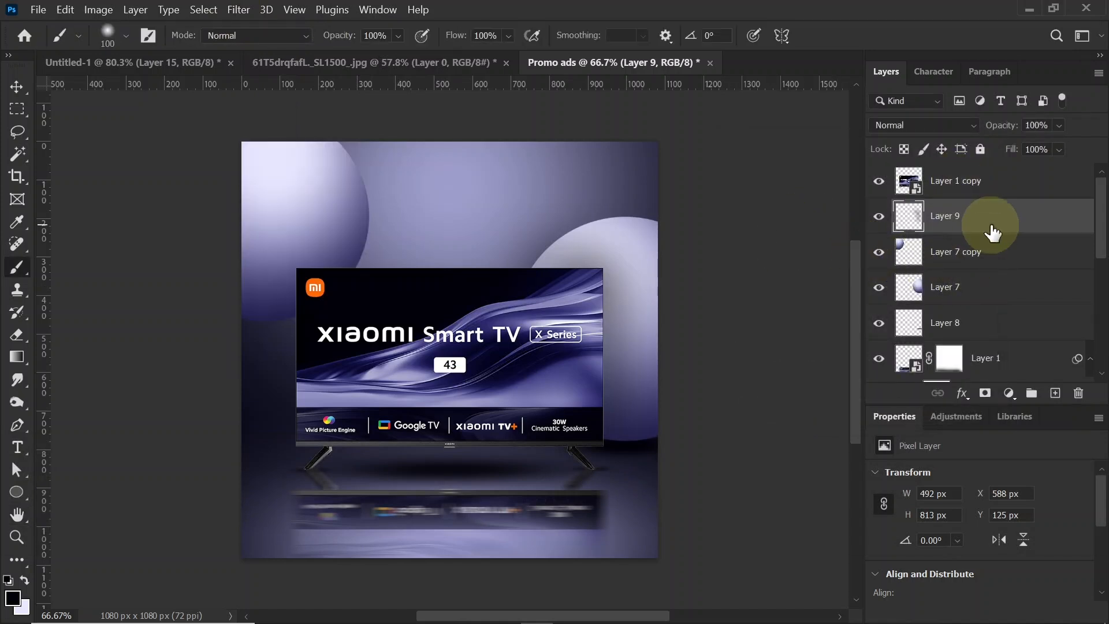
drag(985, 229, 986, 264)
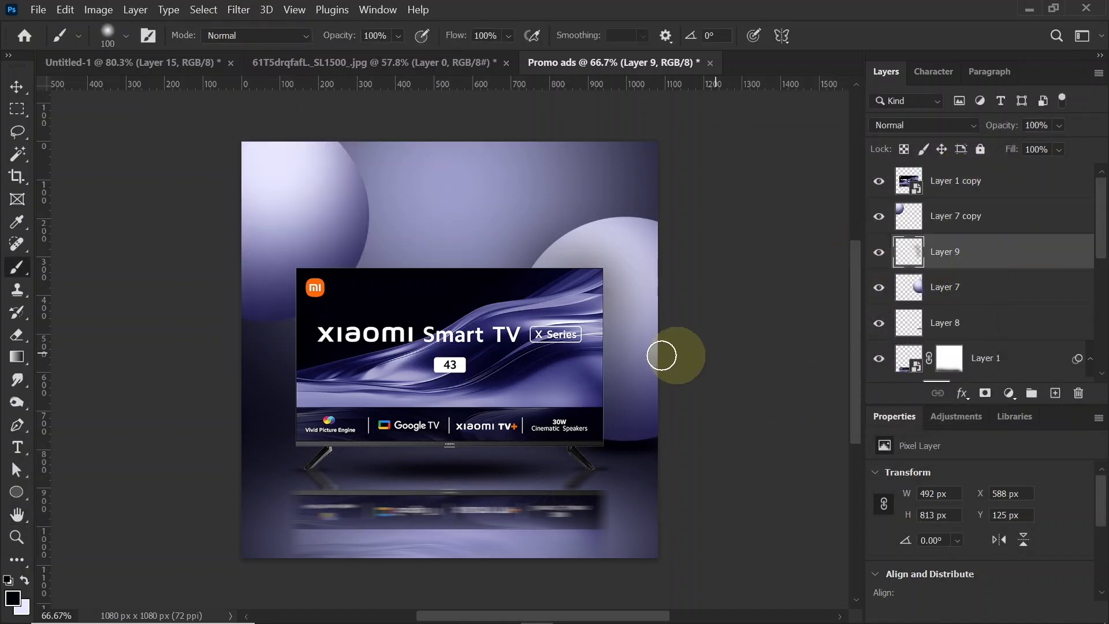
alt+click(958, 265)
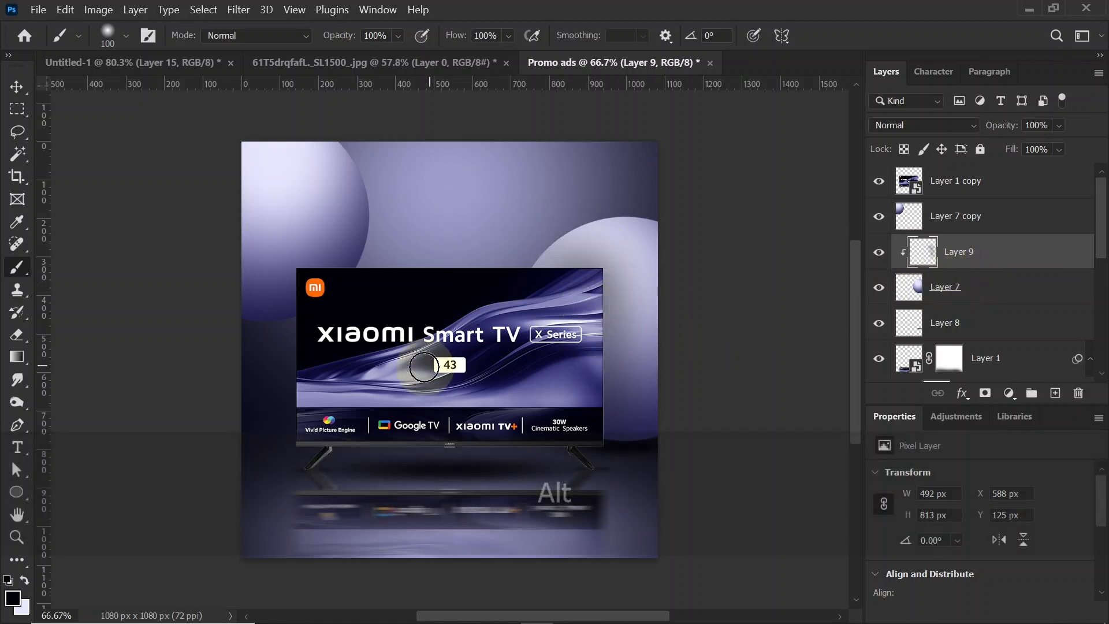
Step: Add a layer above the sphere copy and paint a black shadow around the TV's upper-left corner
click(966, 218)
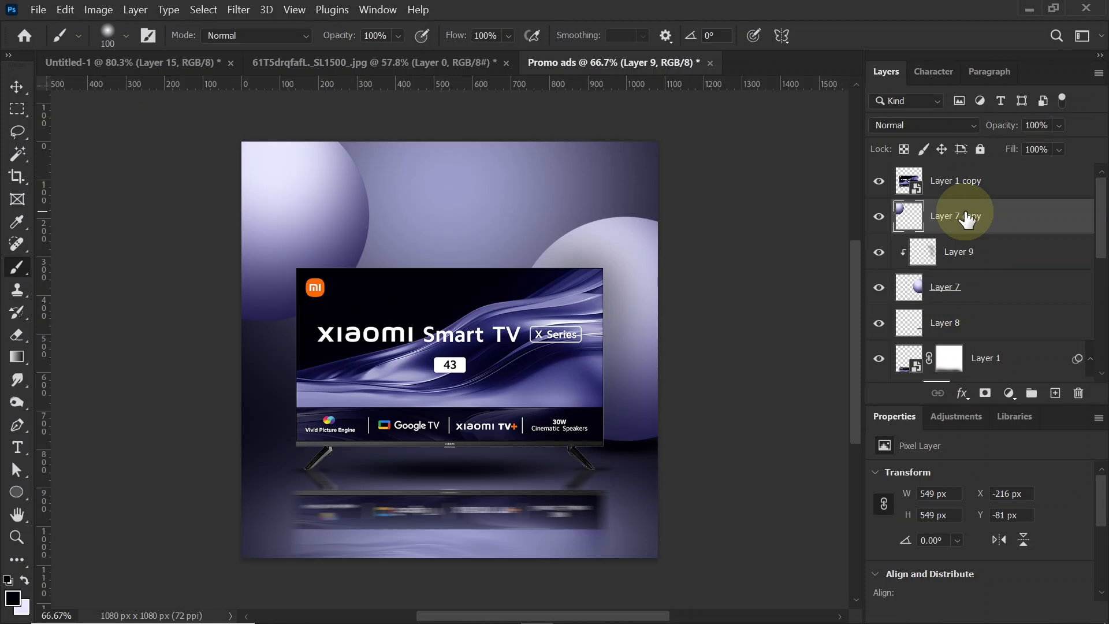
click(1054, 393)
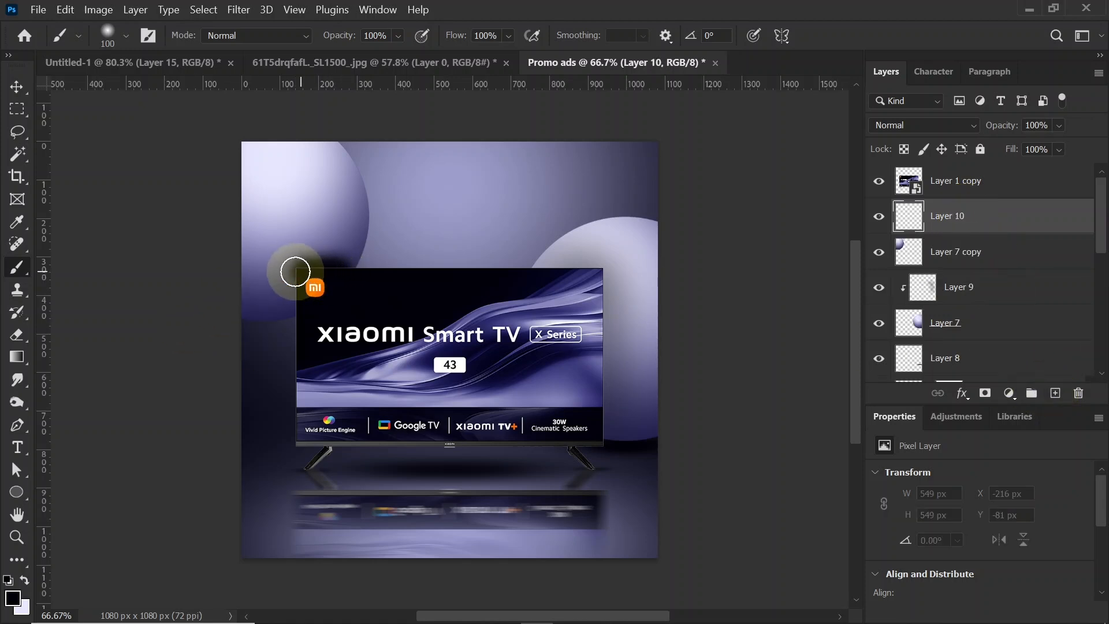
key(shift)
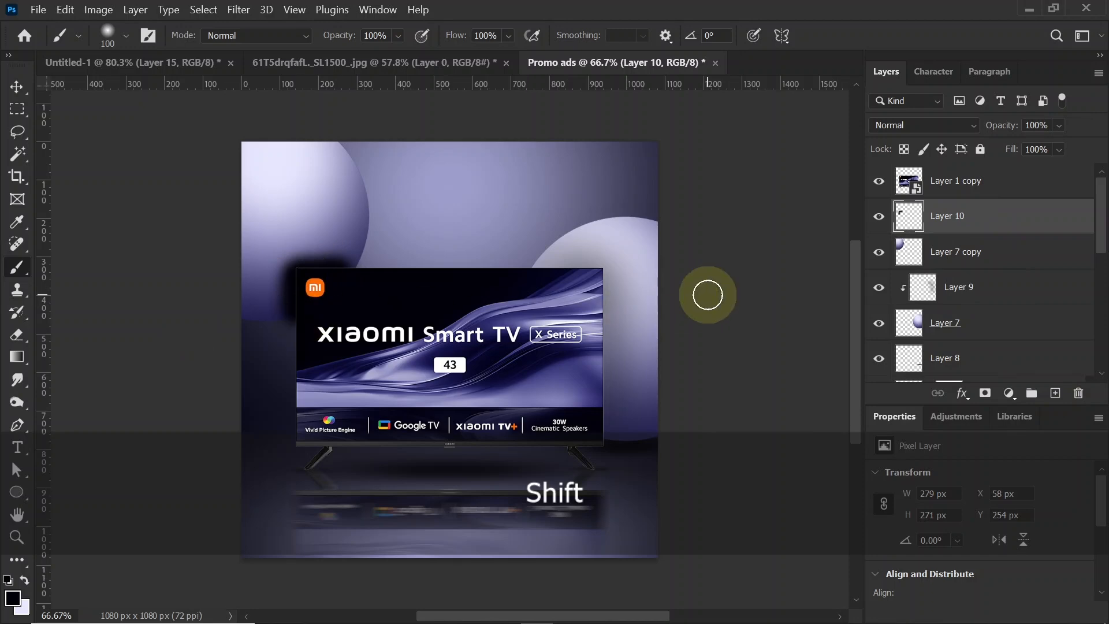
Step: Apply a 66.8 pixel Gaussian Blur to the upper-left shadow and clip its layer to the sphere copy
click(239, 10)
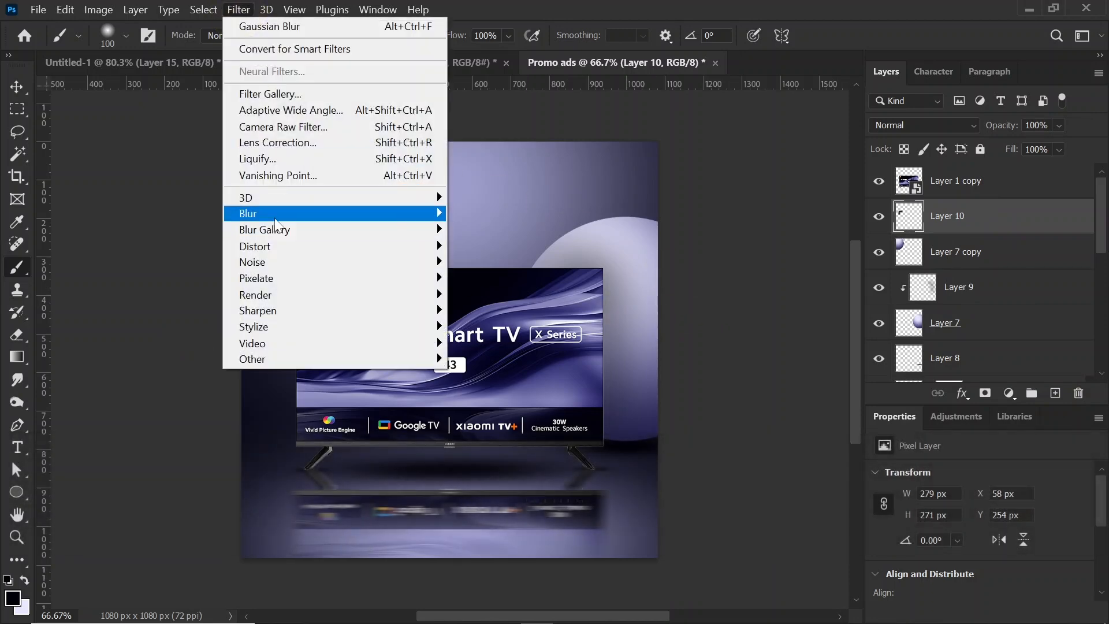
mouse_move(271, 213)
click(491, 280)
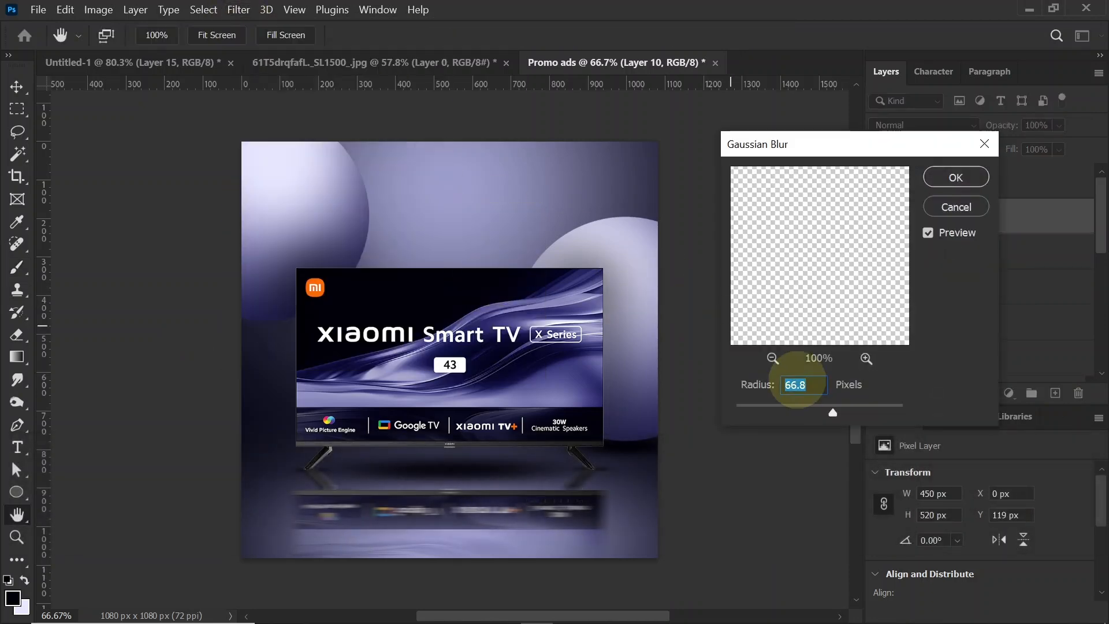
click(956, 177)
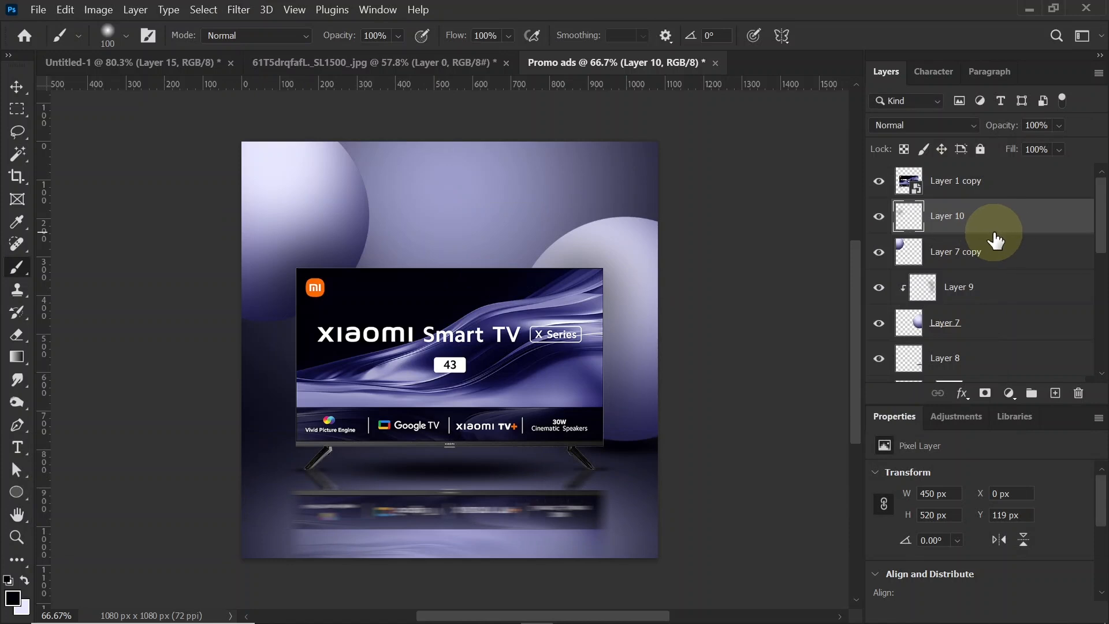
key(alt)
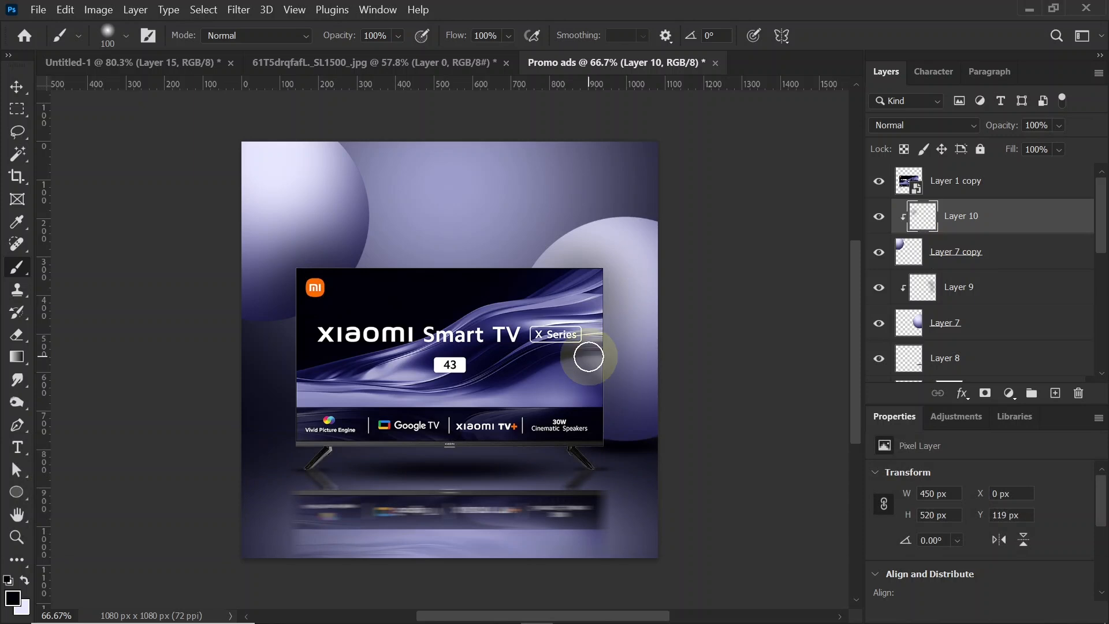
click(16, 87)
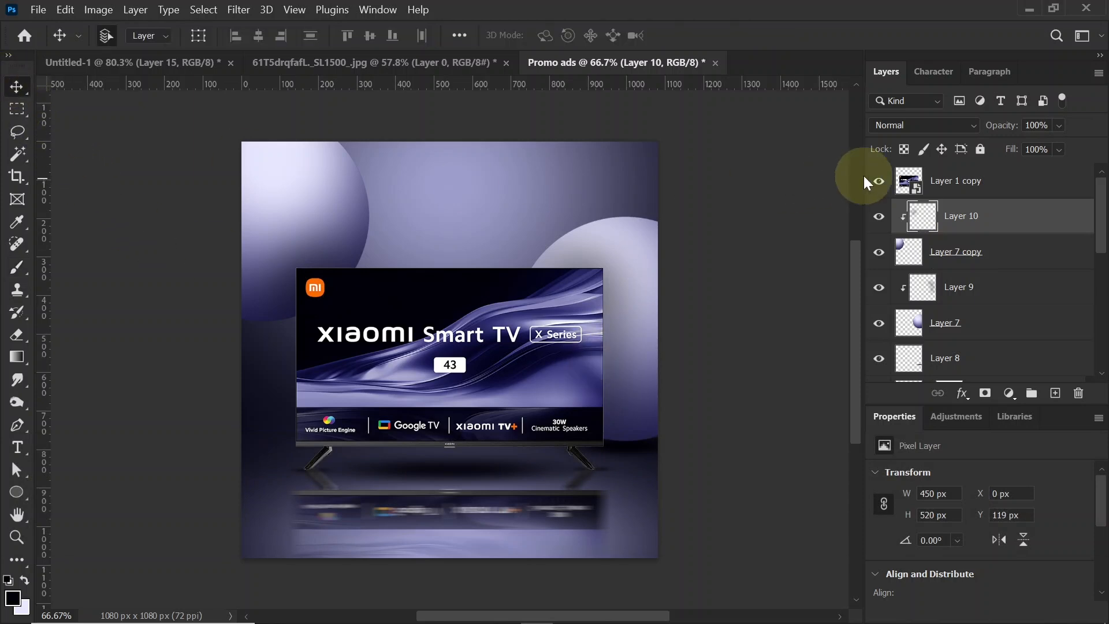
Step: On a new layer below the TV, select a rectangle about 183 x 771 px from the canvas's upper edge and fill it with a horizontal reflected gradient
click(1055, 392)
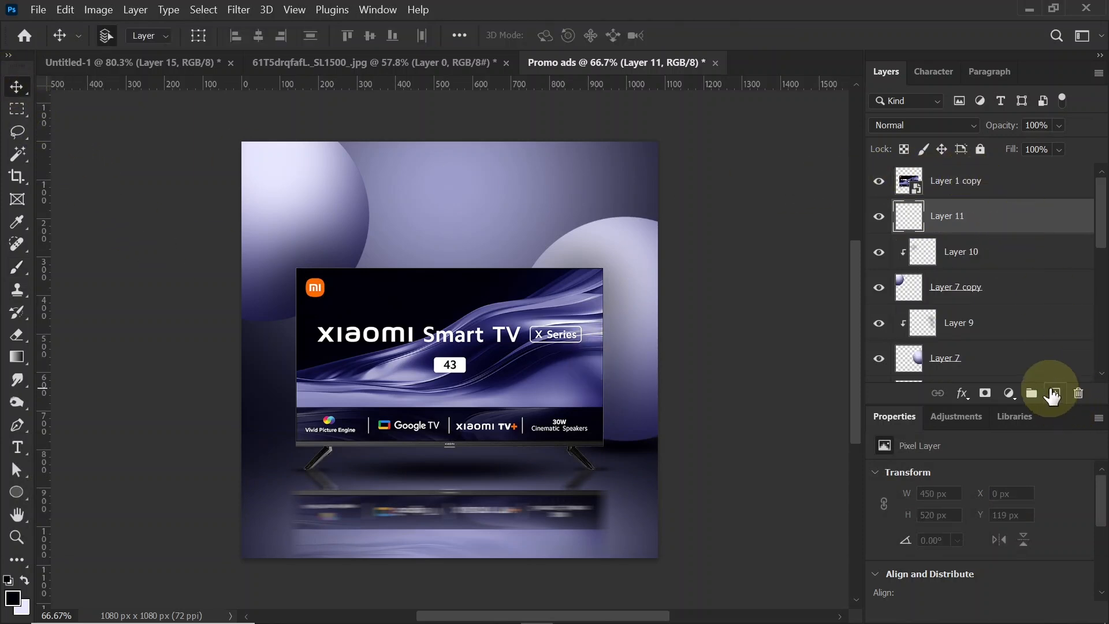
click(17, 109)
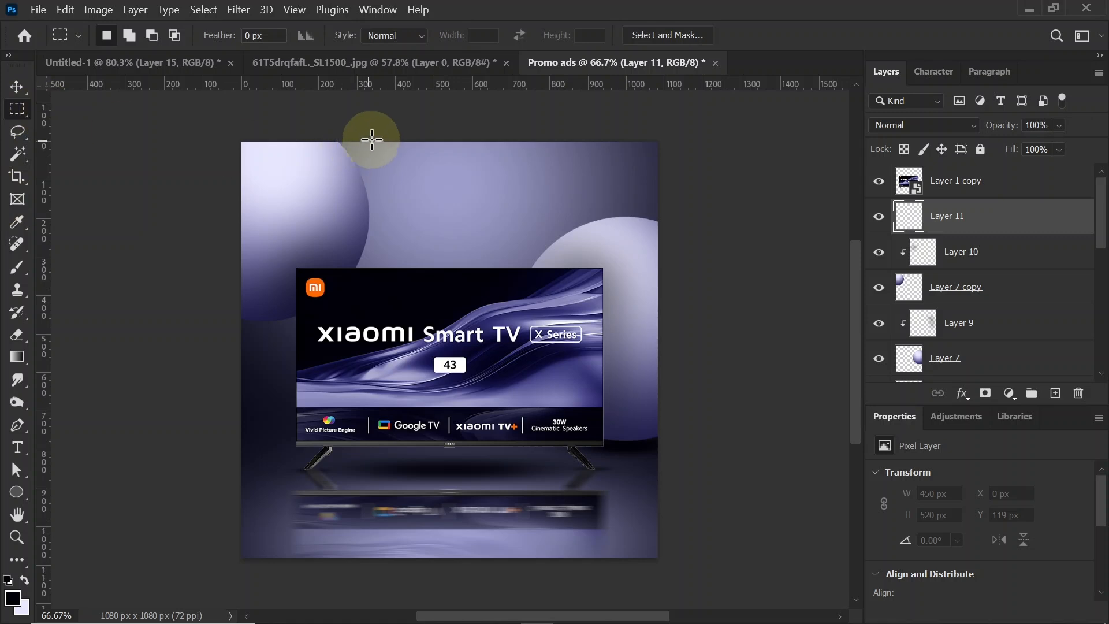
drag(376, 142, 446, 438)
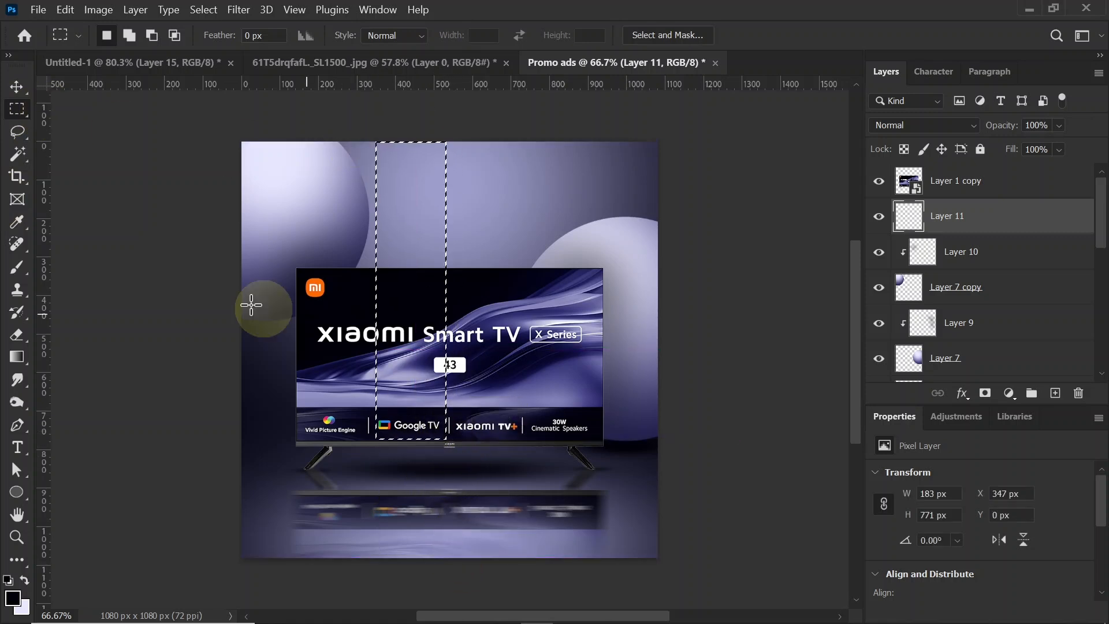
click(17, 356)
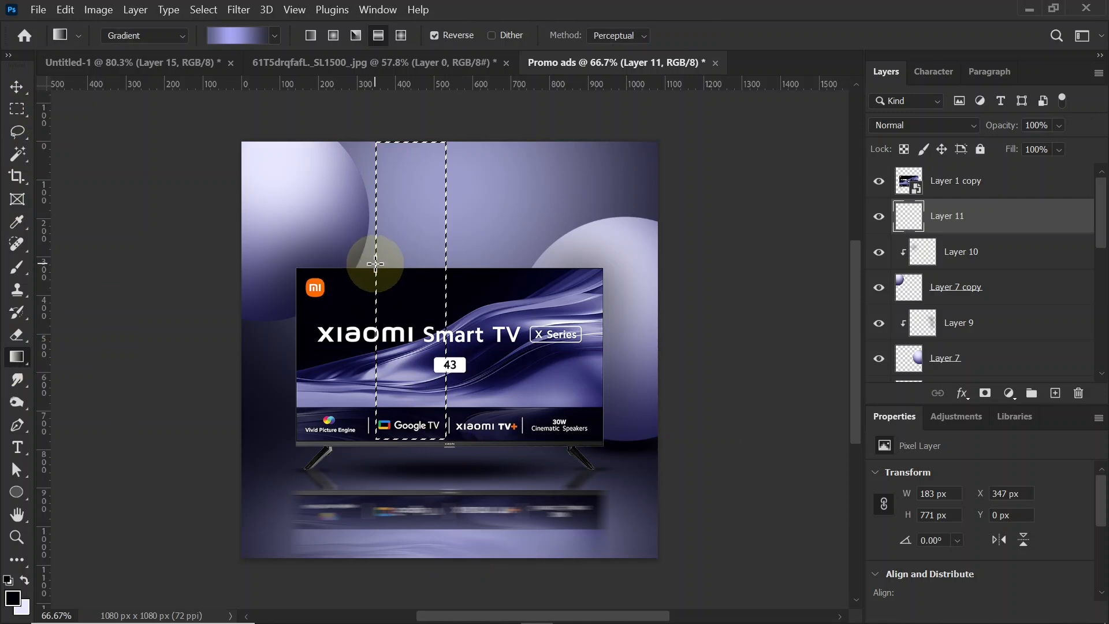
drag(375, 264, 444, 263)
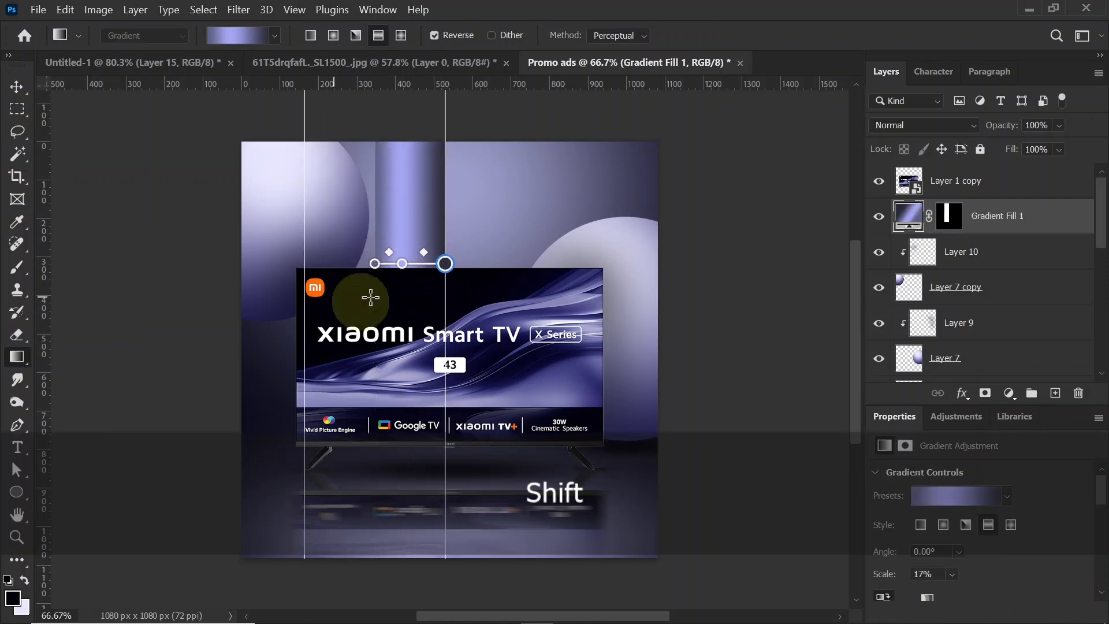
Step: Check the colours of the three stops of the column's gradient
double_click(445, 263)
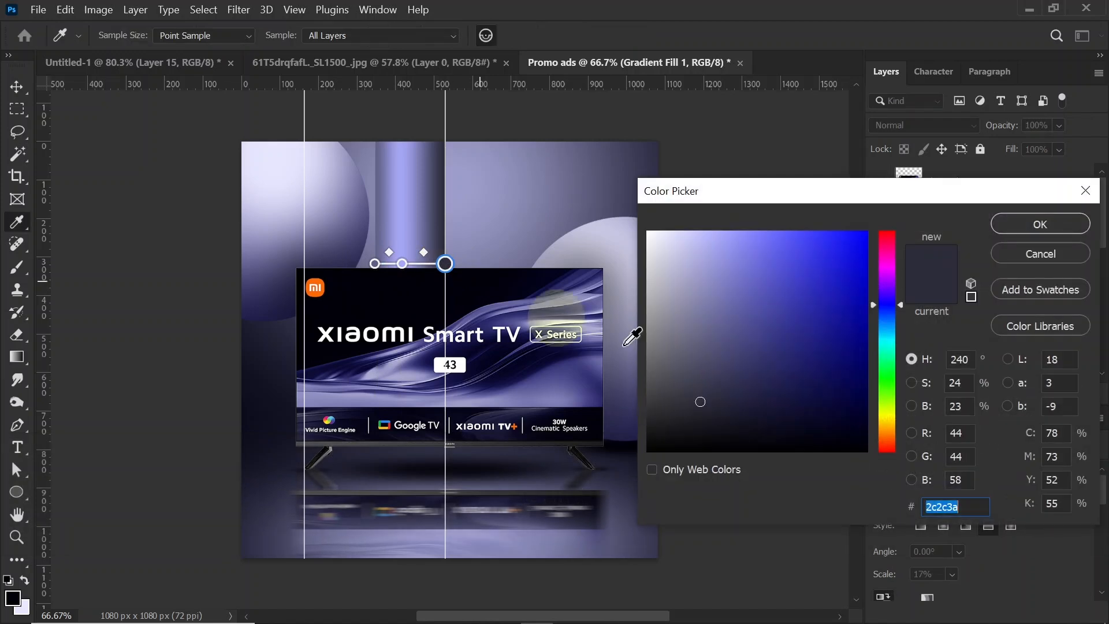
click(1041, 237)
double_click(403, 263)
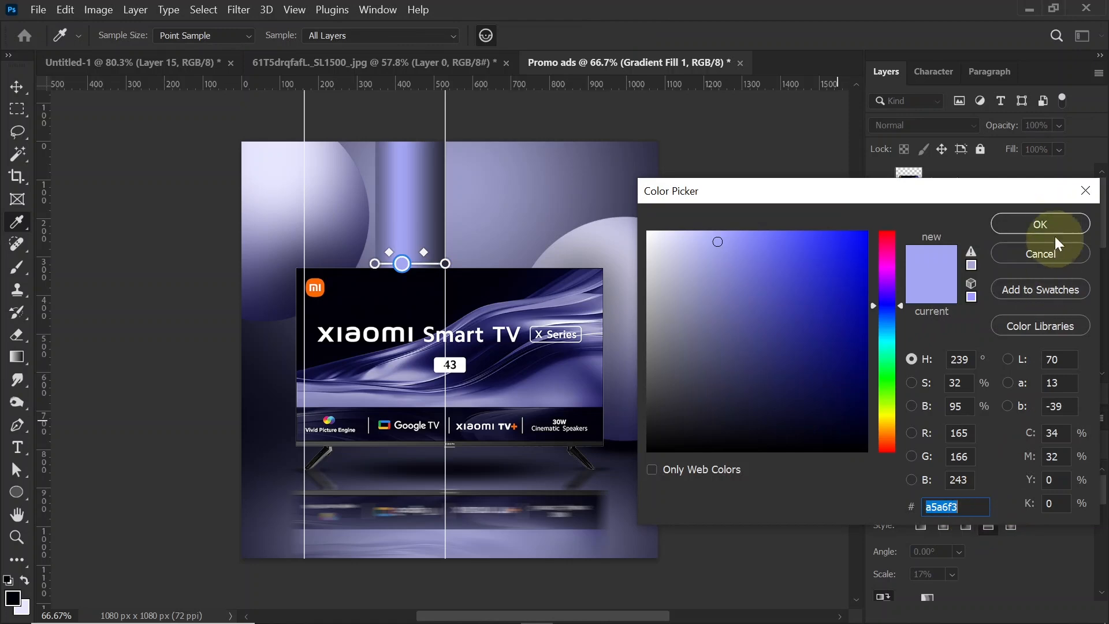
click(1040, 224)
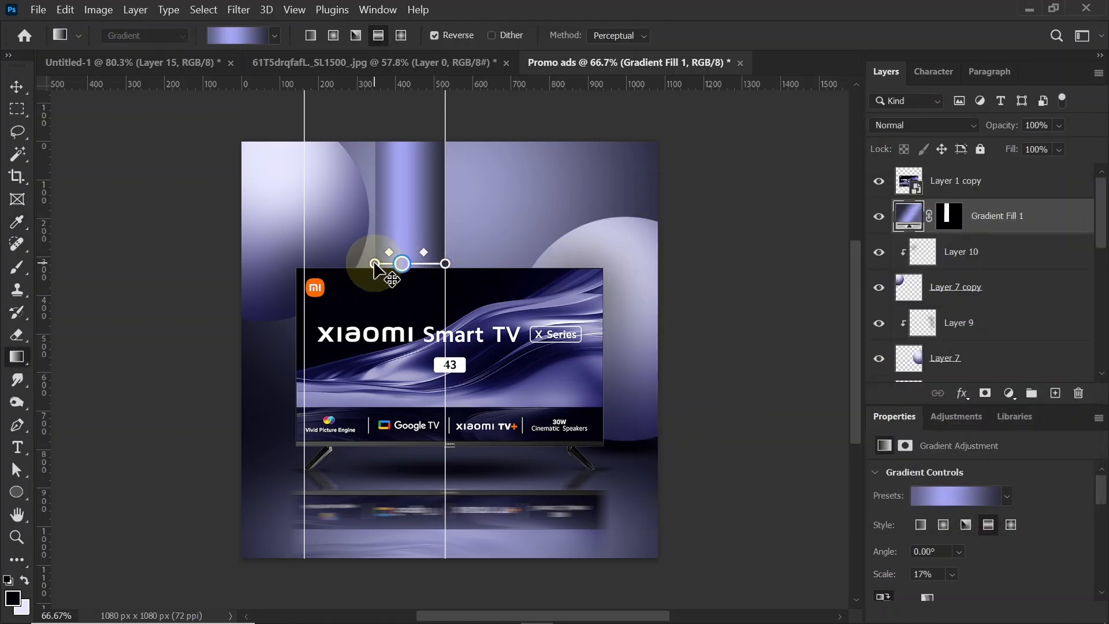
double_click(374, 264)
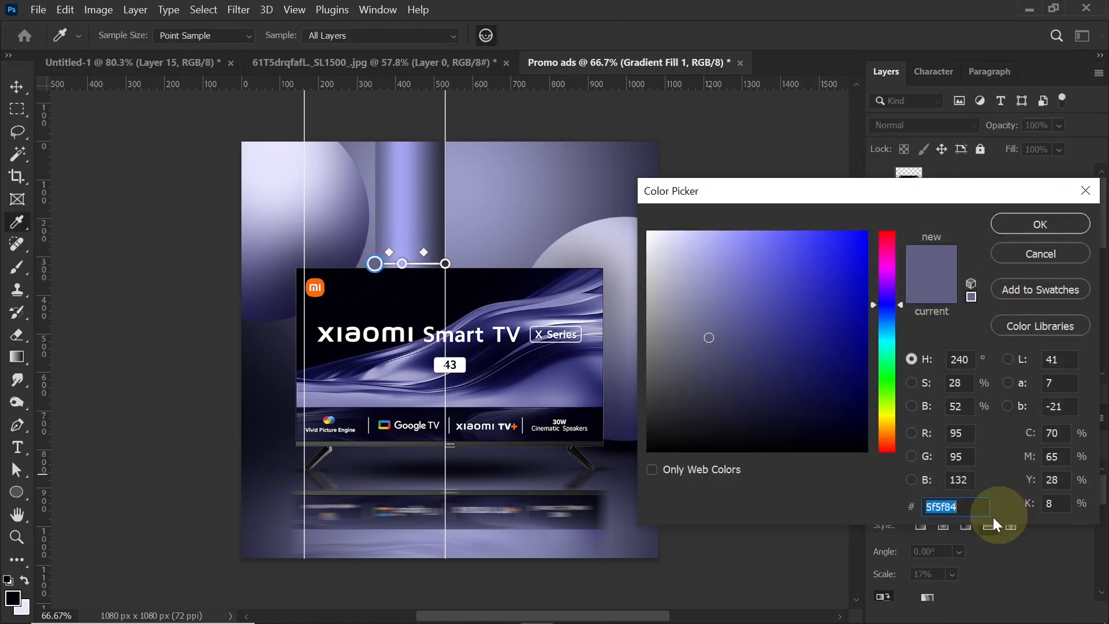
click(1041, 224)
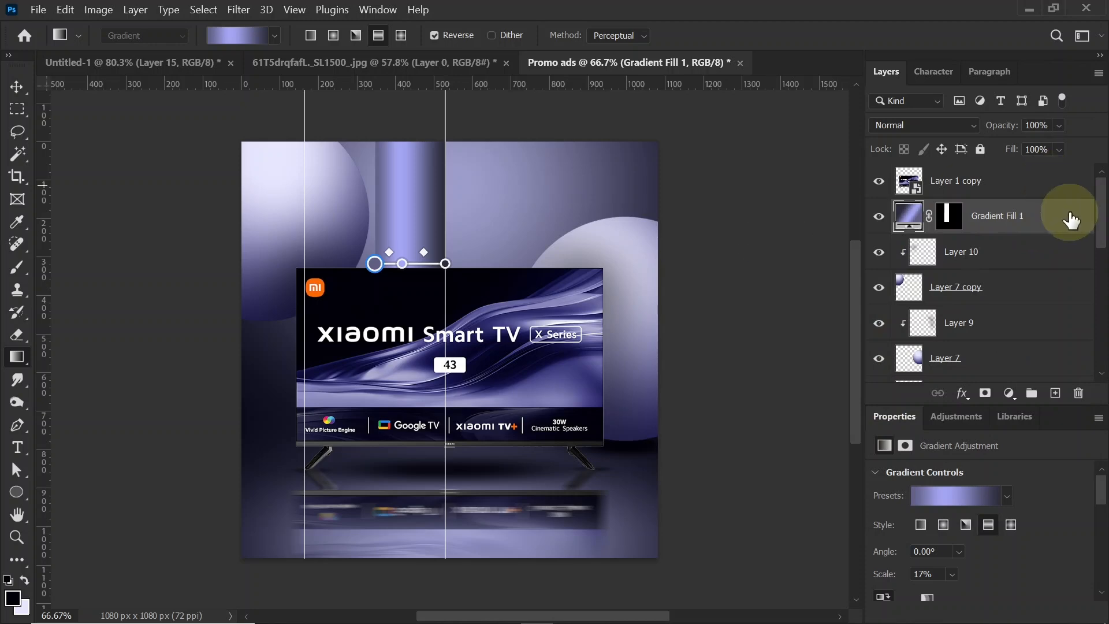
Step: Rasterize the gradient column's layer and convert it to a smart object
right_click(1056, 223)
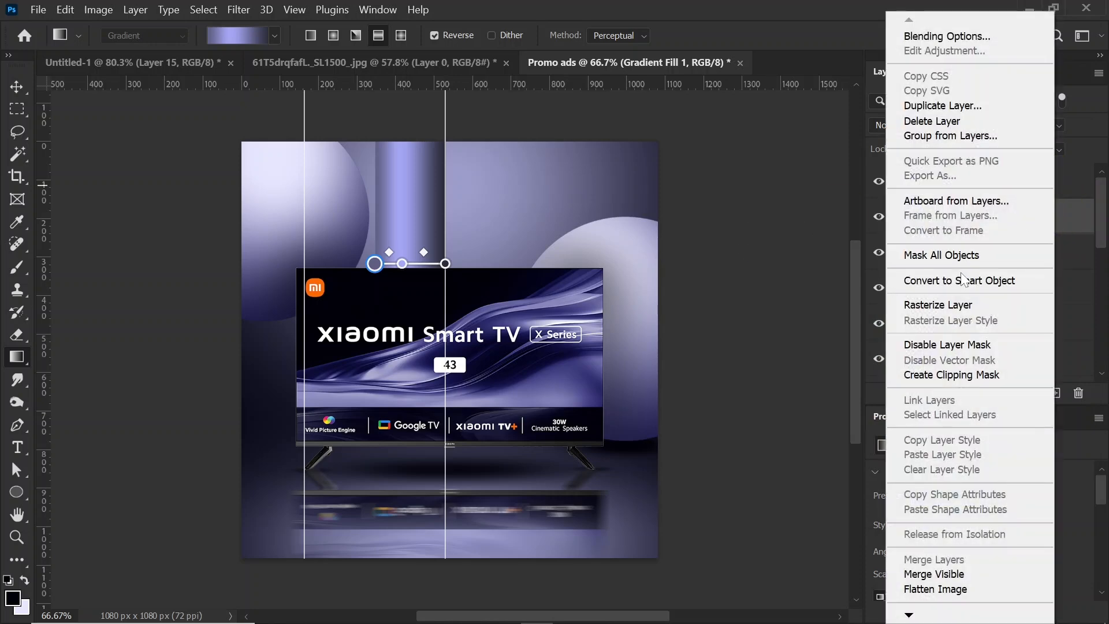
click(954, 302)
right_click(1027, 221)
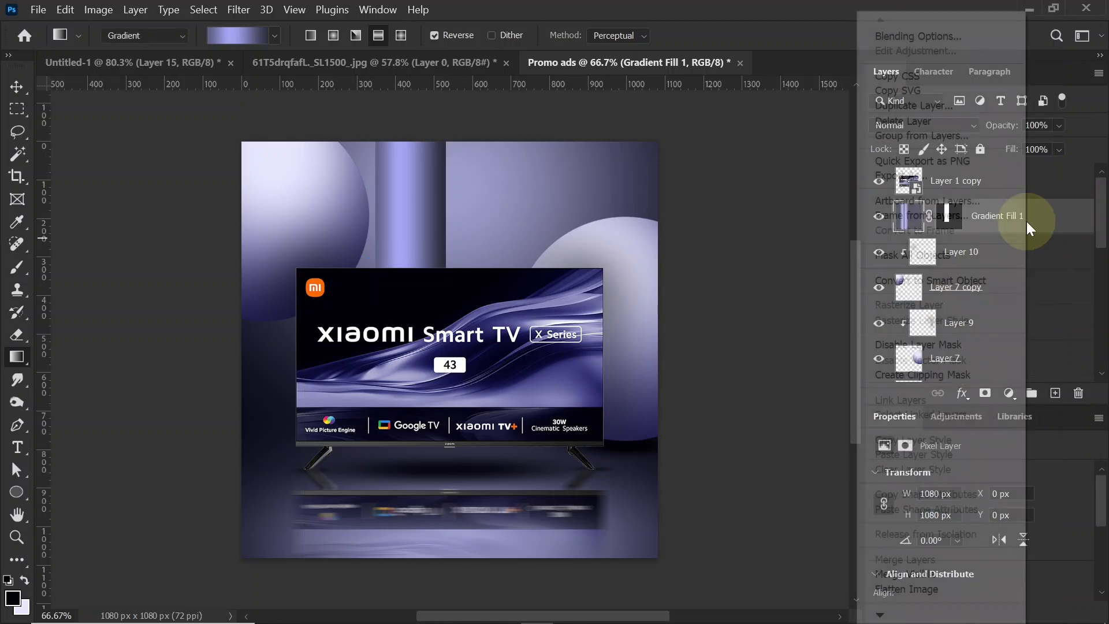
click(940, 280)
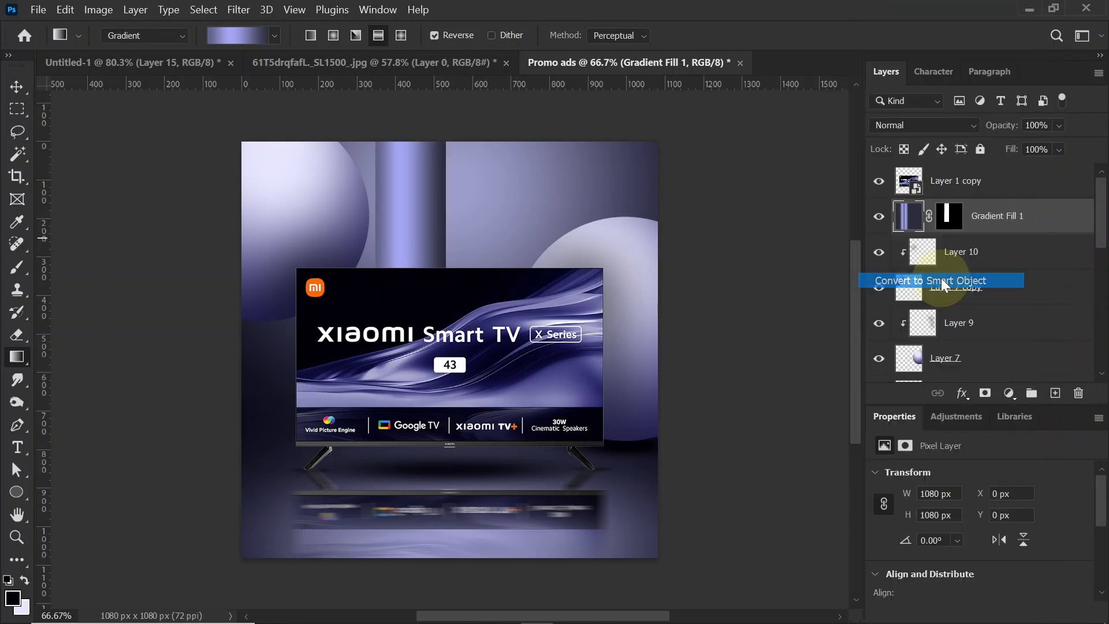
Step: Duplicate the gradient column and place the copy beside it at about X 540 px, Y 0 px
click(16, 87)
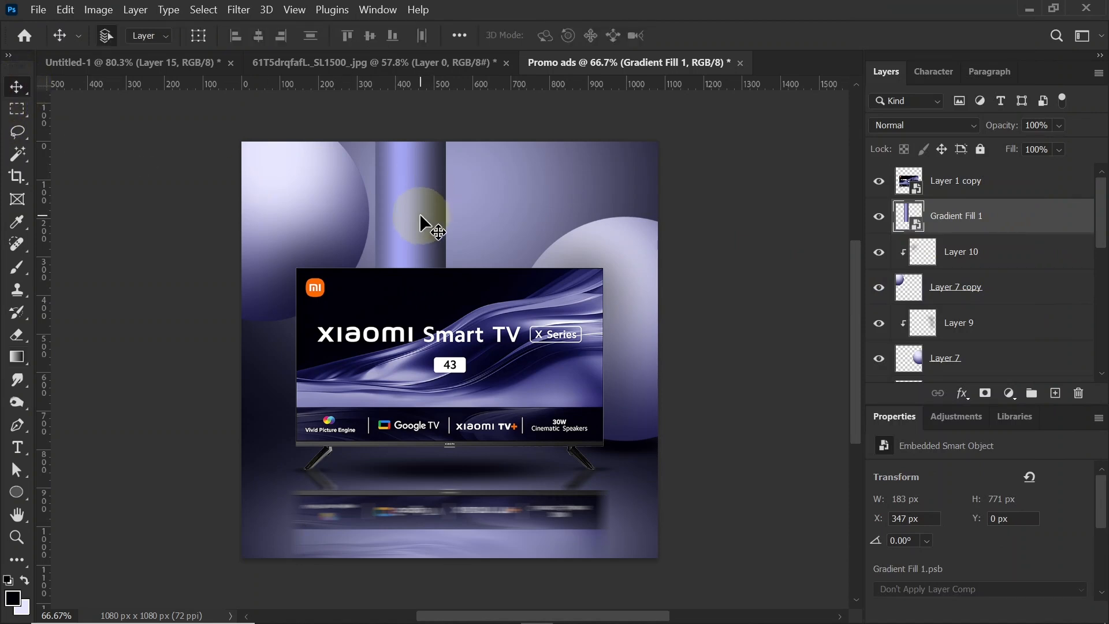
drag(418, 214, 494, 217)
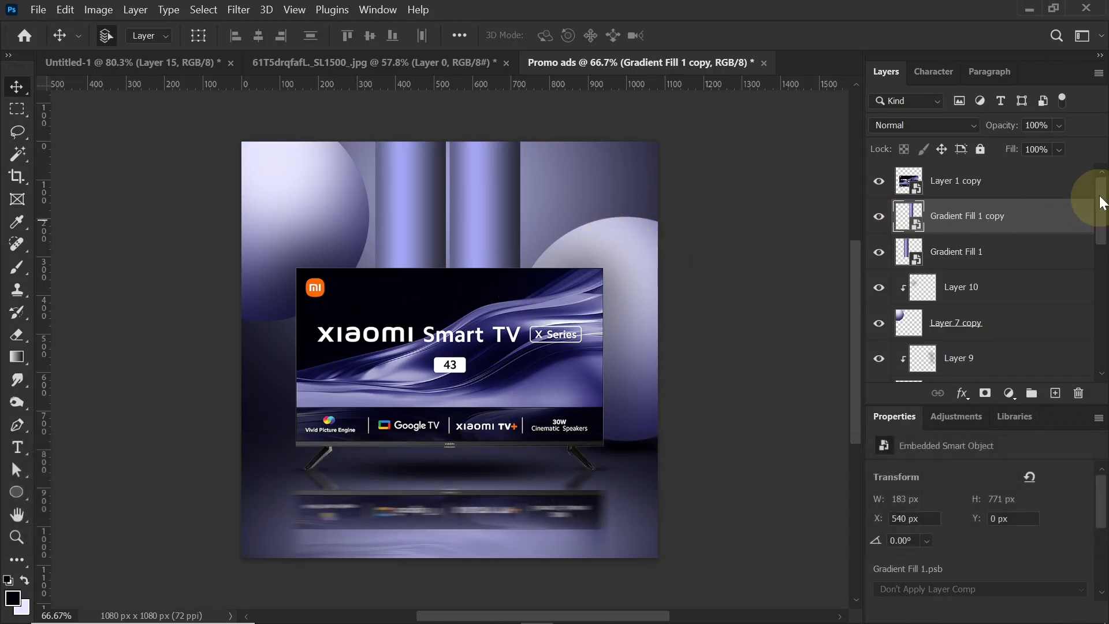
Step: Stamp all visible layers into a new merged layer above the TV layer
click(1005, 184)
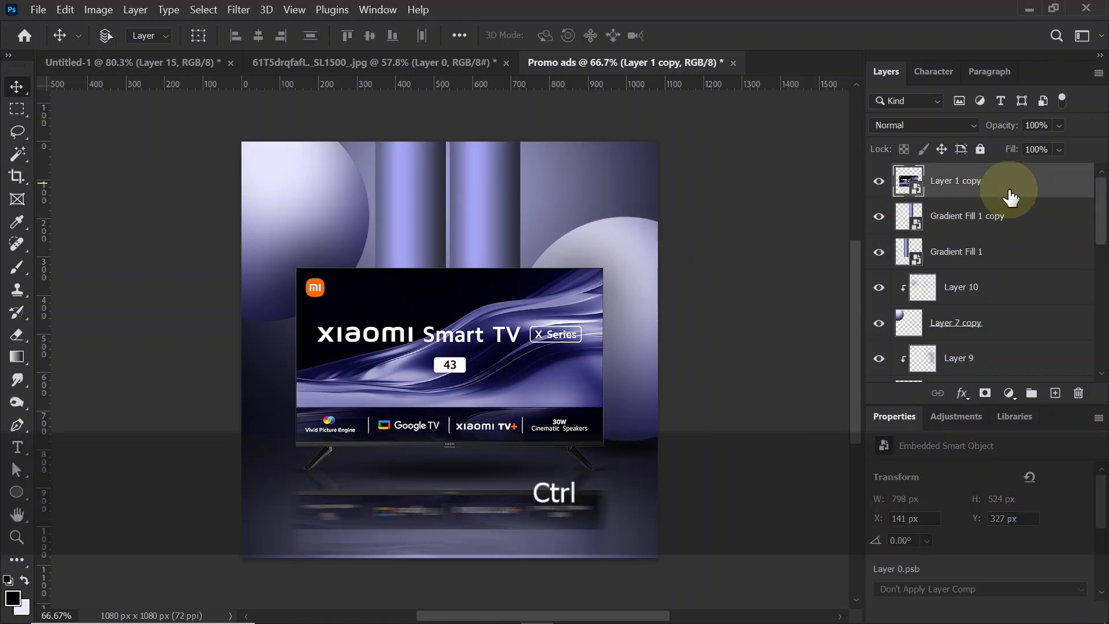
key(ctrl+shift+alt+e)
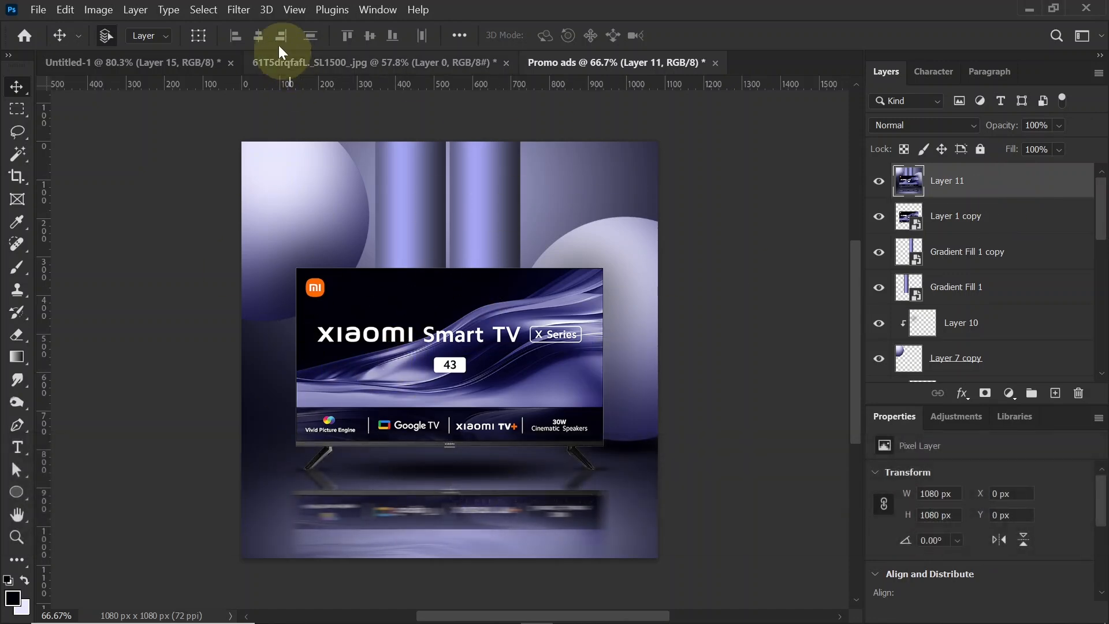
Step: In the Camera Raw filter, set the merged layer's Exposure to +0.10, Contrast to +18 and Highlights to +7, and lower the Shadows
click(239, 10)
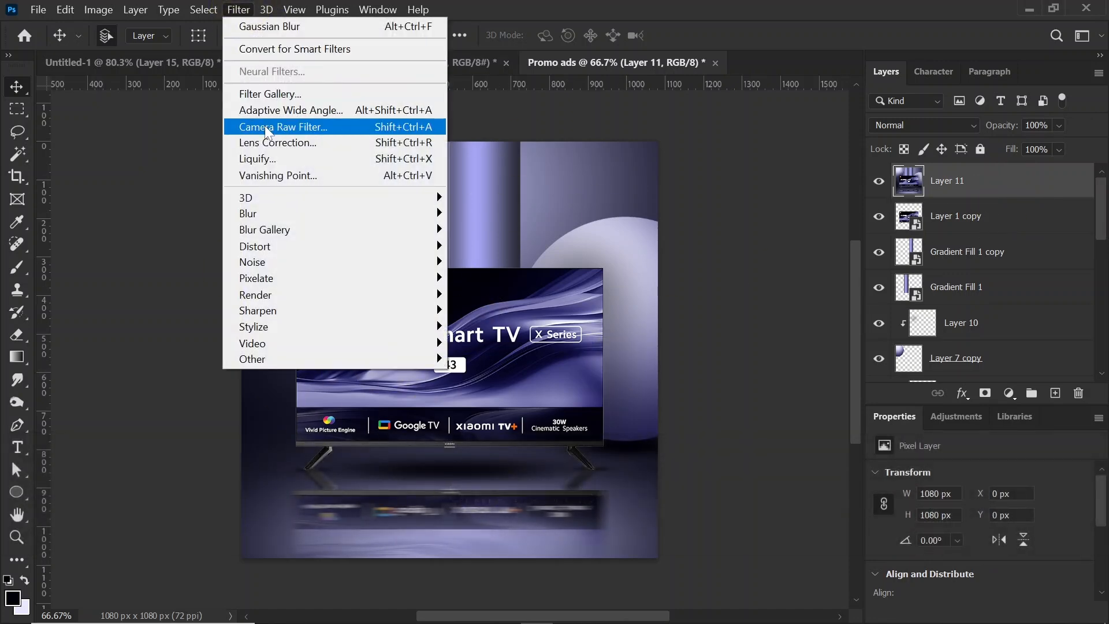
click(266, 127)
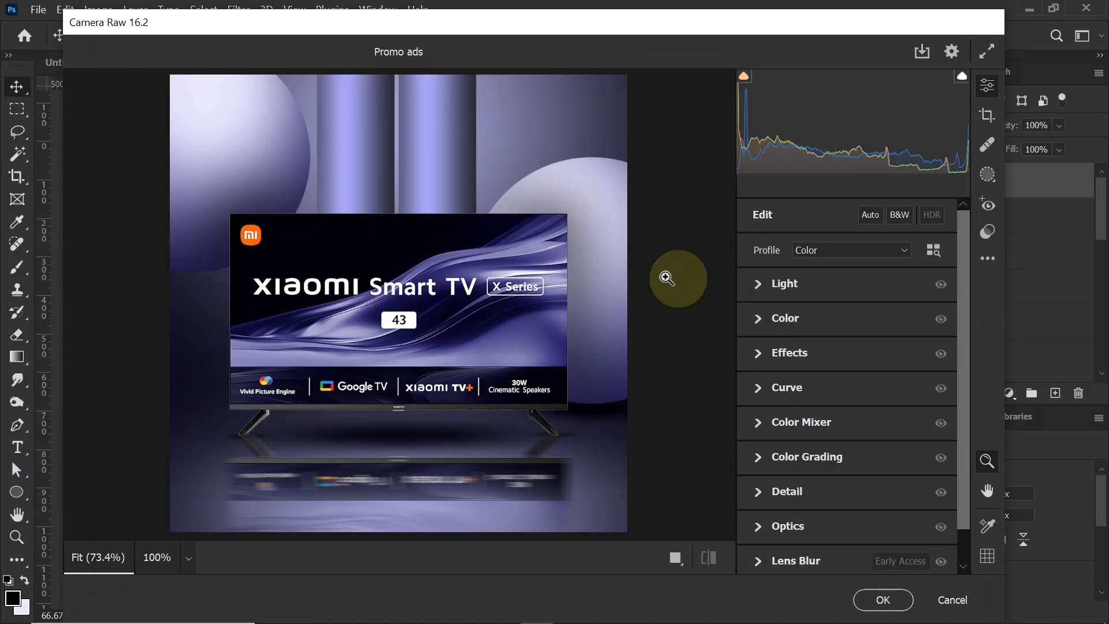
click(757, 285)
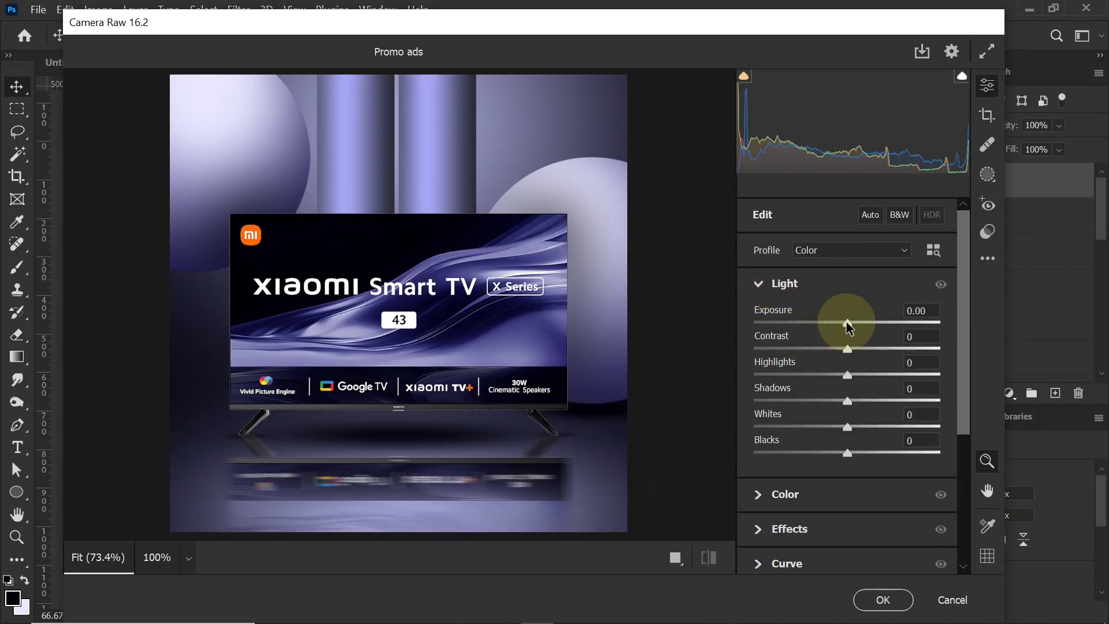
drag(846, 322, 862, 353)
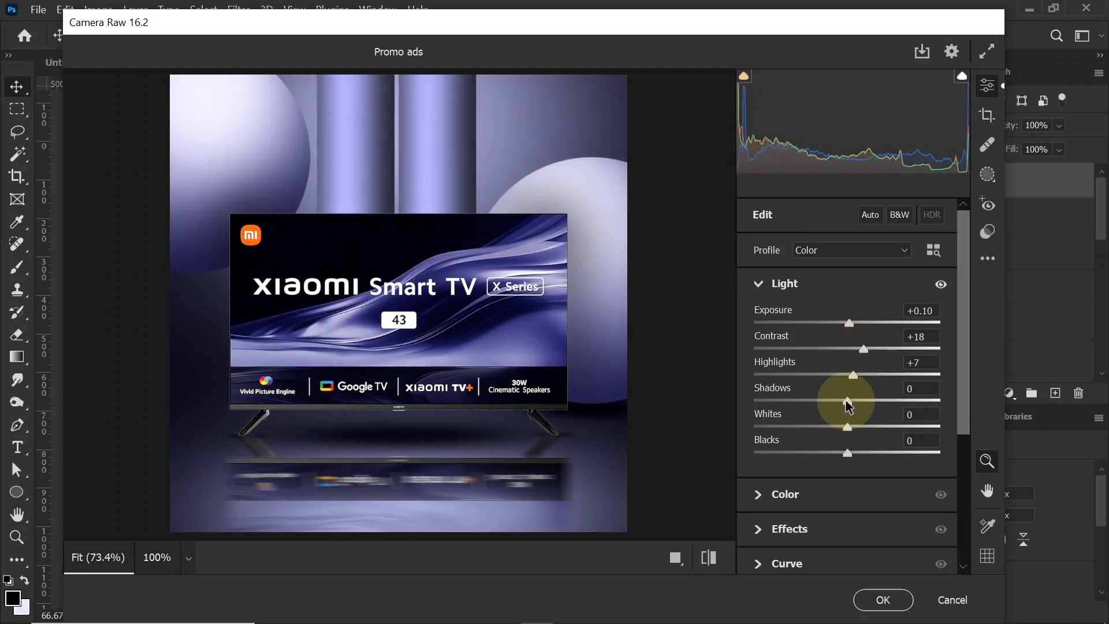
drag(837, 406, 831, 406)
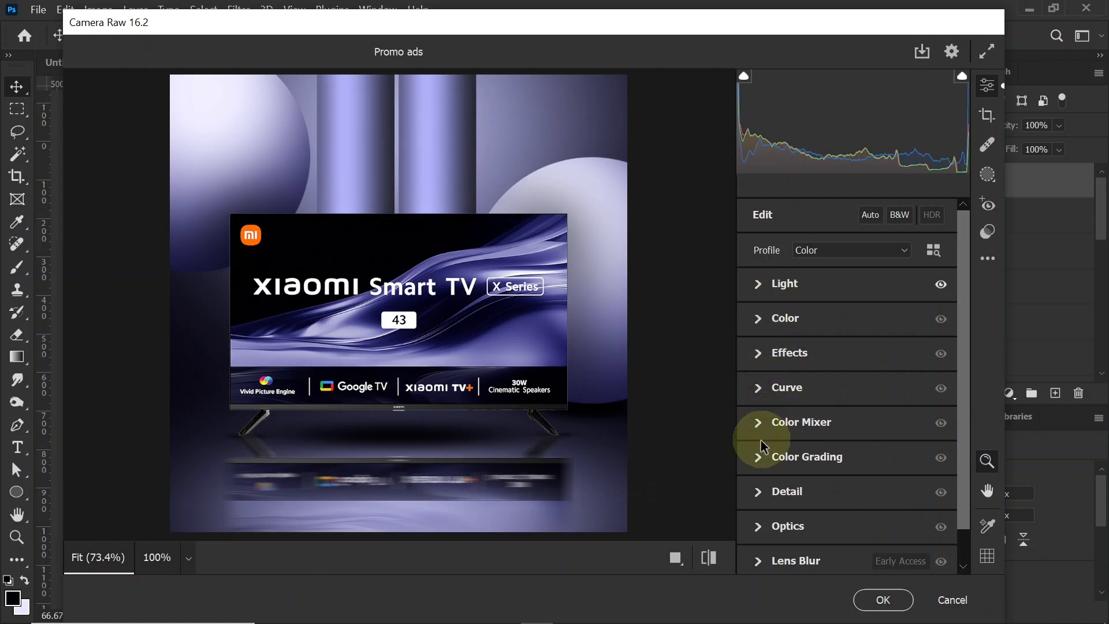
Step: Set the Camera Raw effects to Texture +27, Clarity +21, Vignette -10 and Grain 4, and apply the filter
click(760, 350)
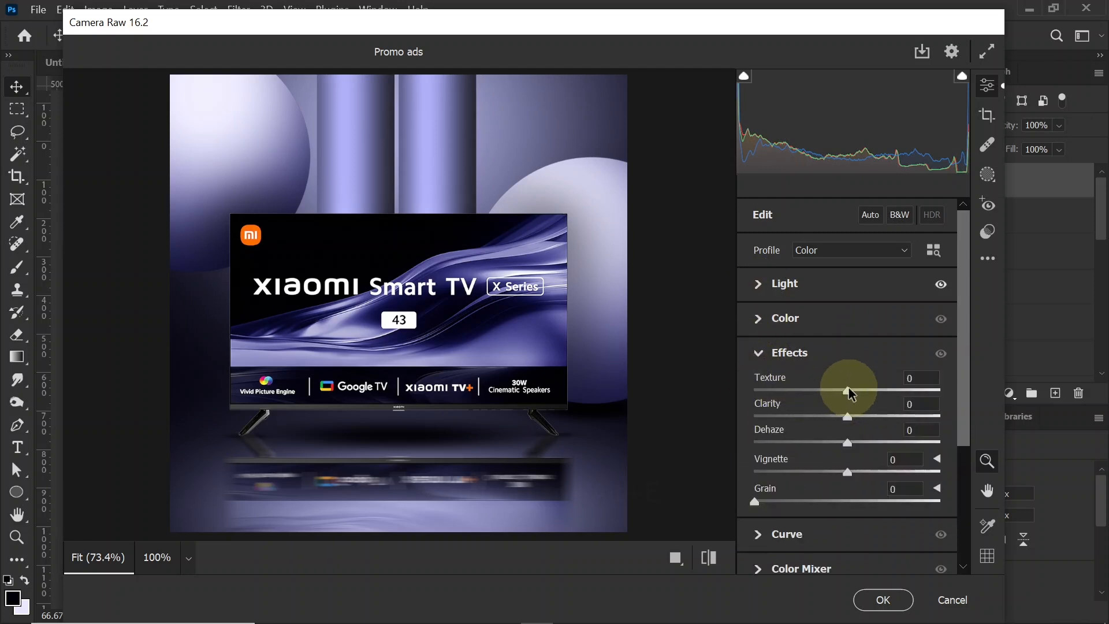
drag(848, 391, 866, 421)
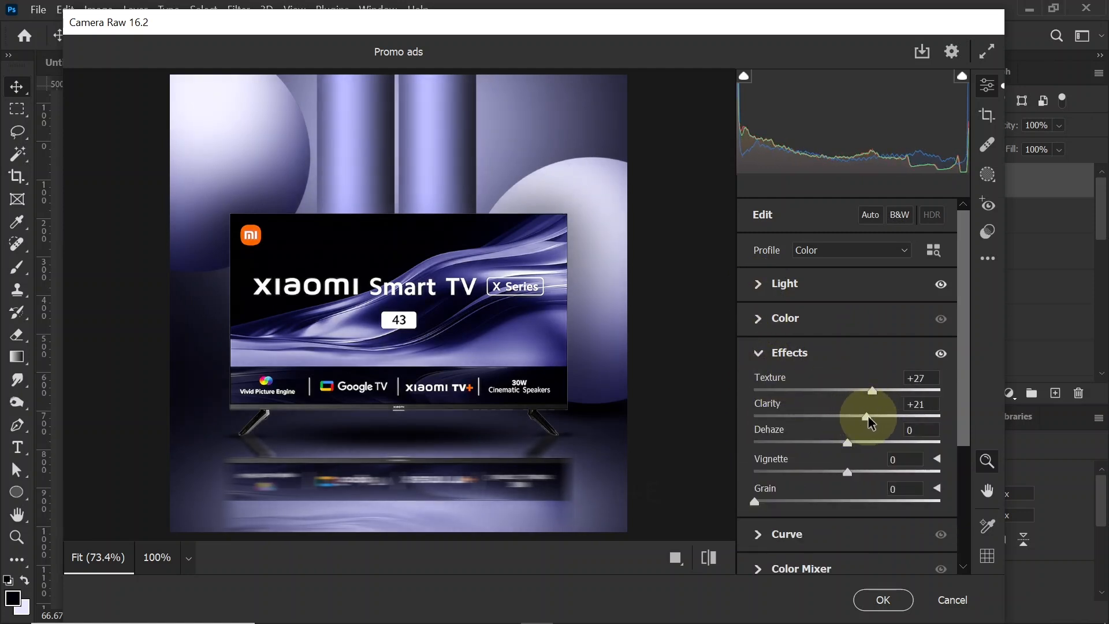
drag(848, 484, 842, 479)
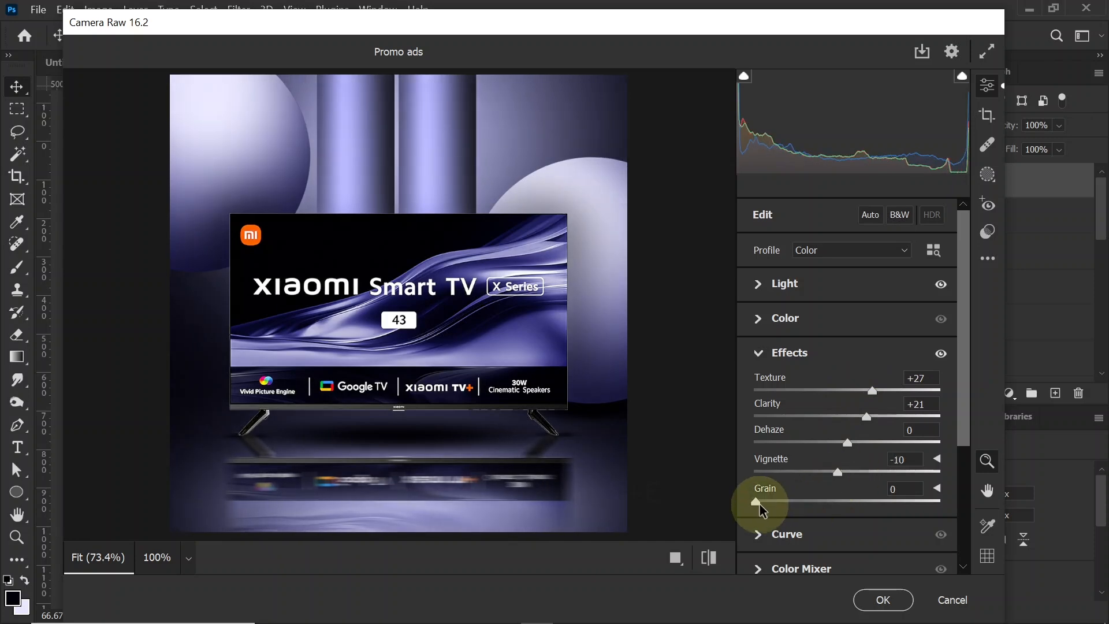
drag(758, 503, 766, 505)
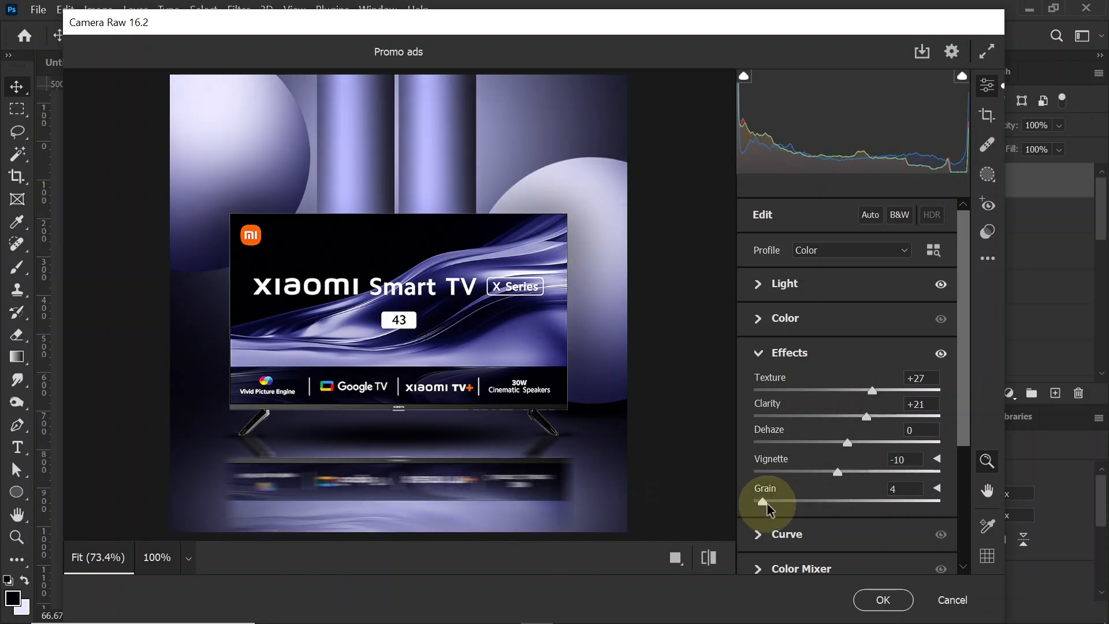
click(864, 598)
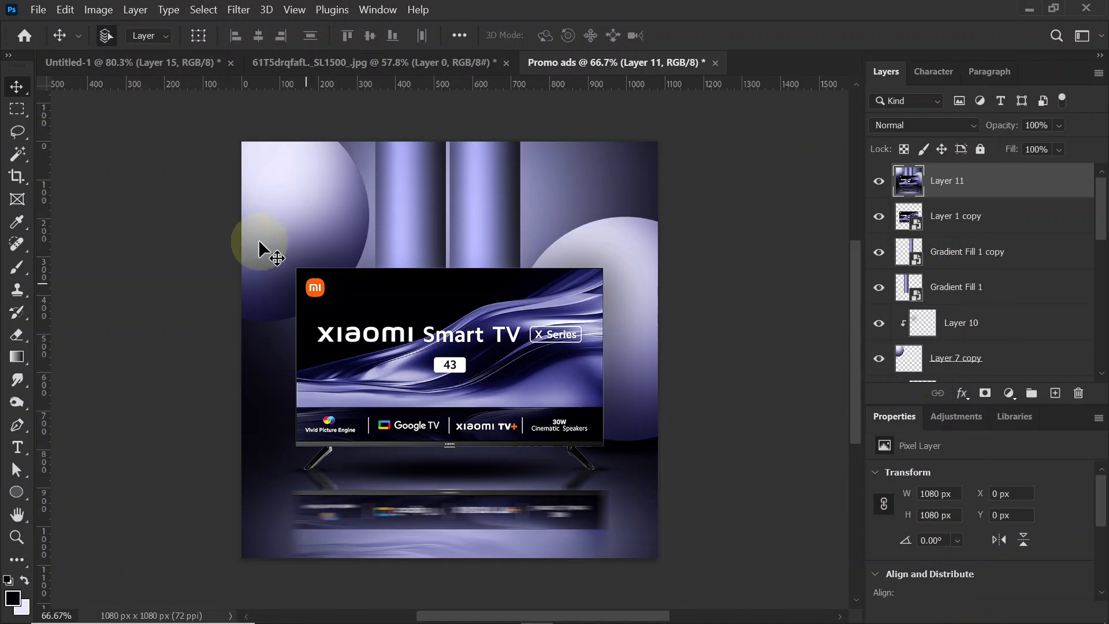
Step: Apply a Vibrance adjustment to the merged layer with Saturation set to +13
click(96, 10)
mouse_move(114, 49)
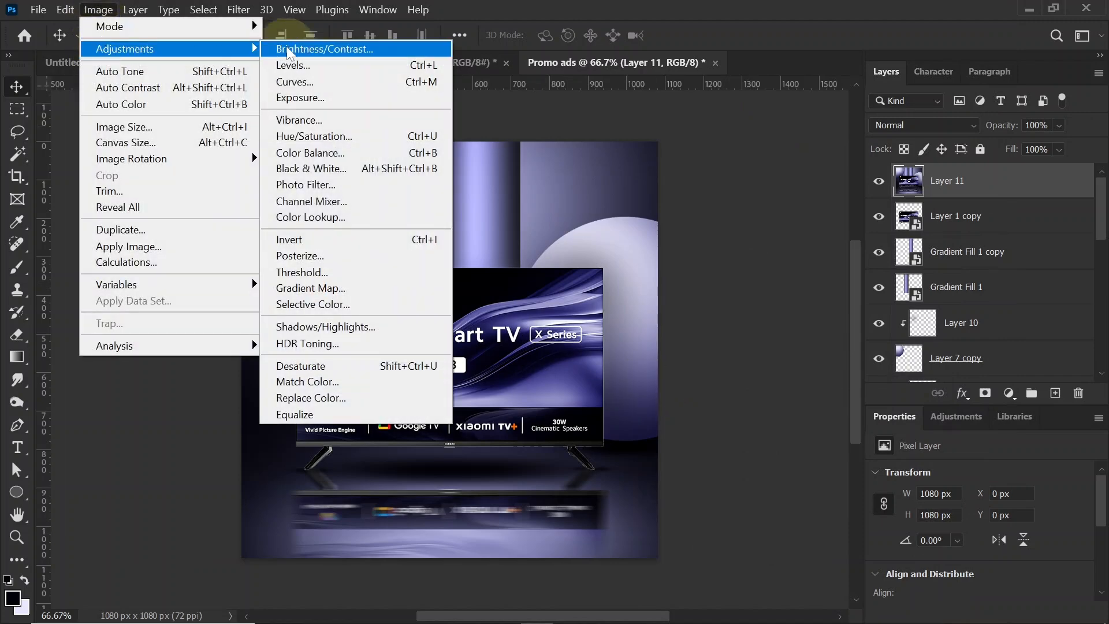
click(299, 120)
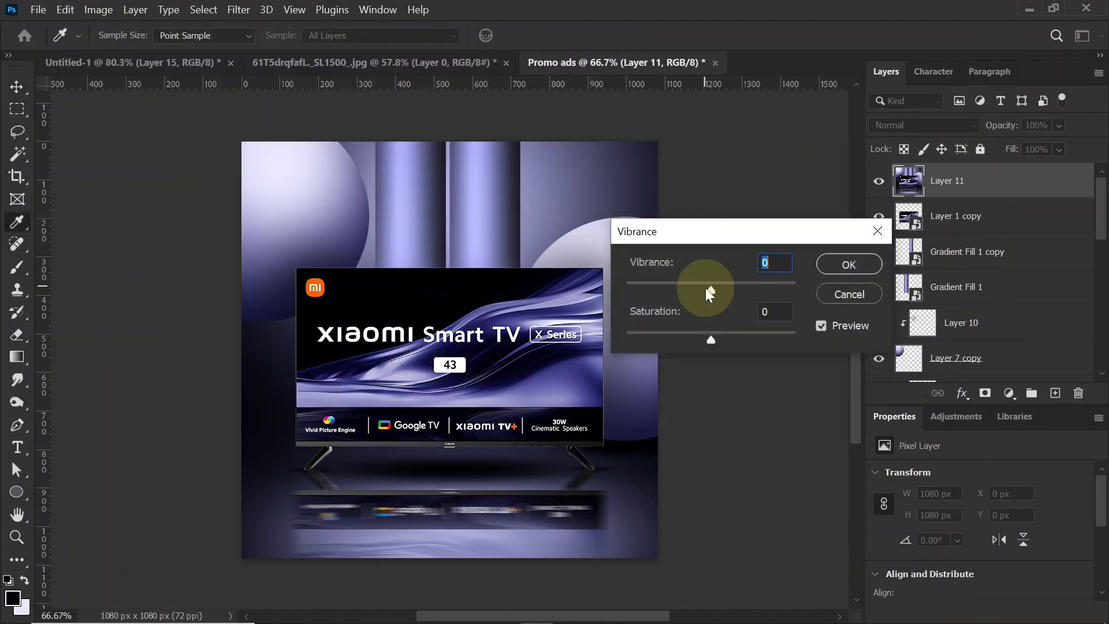
drag(710, 343, 723, 336)
click(837, 269)
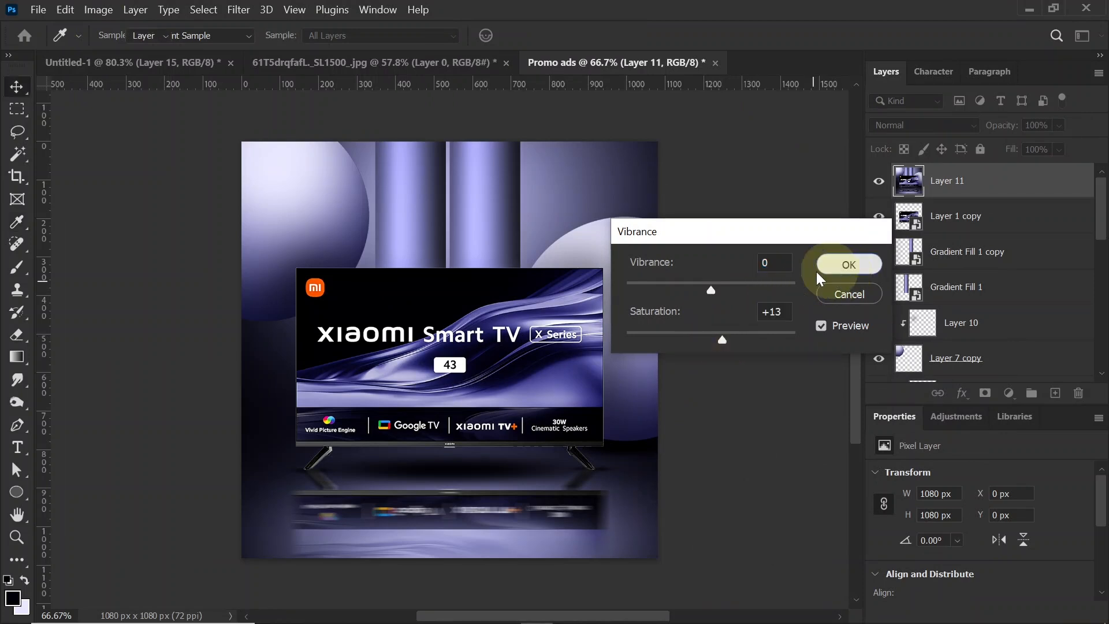
key(ctrl+0)
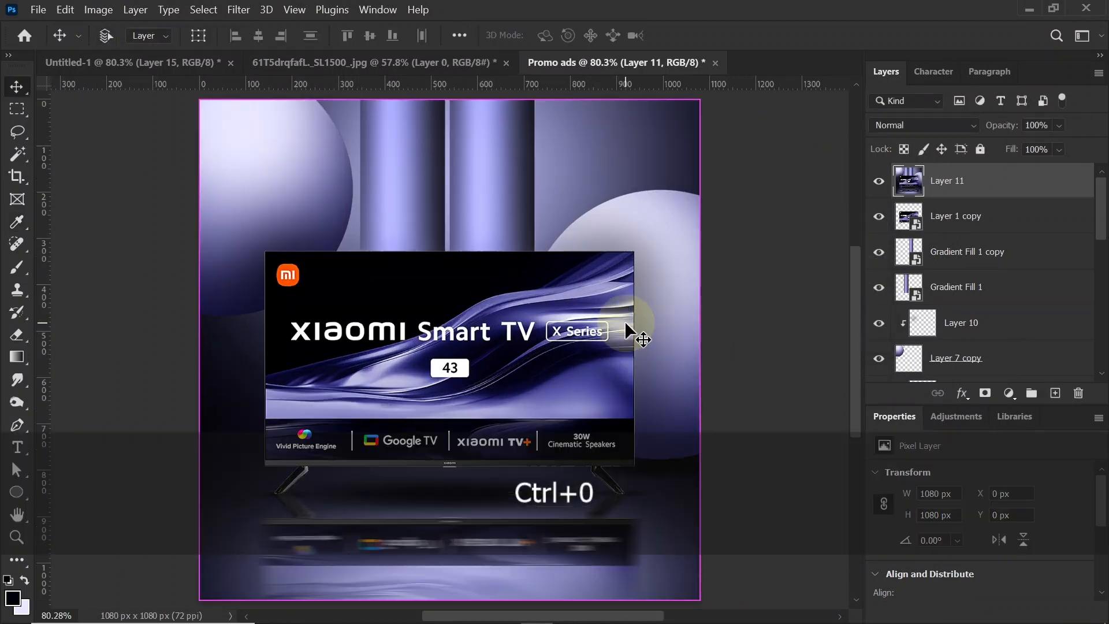